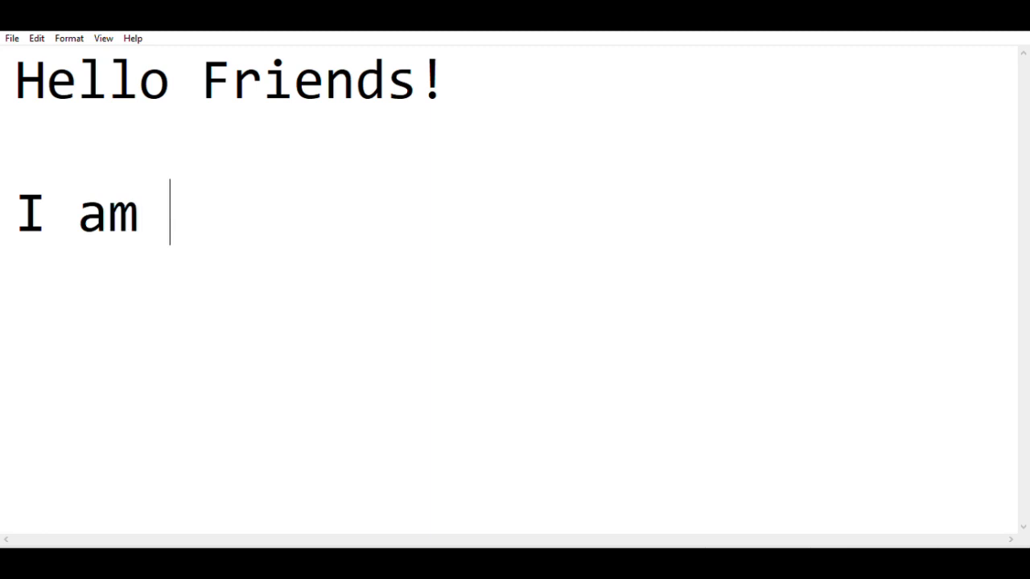
- Finish the self-introduction line, then type 'And i am going to give u all a tutorial of creating an animation using Blender.'
key(BackSpace)
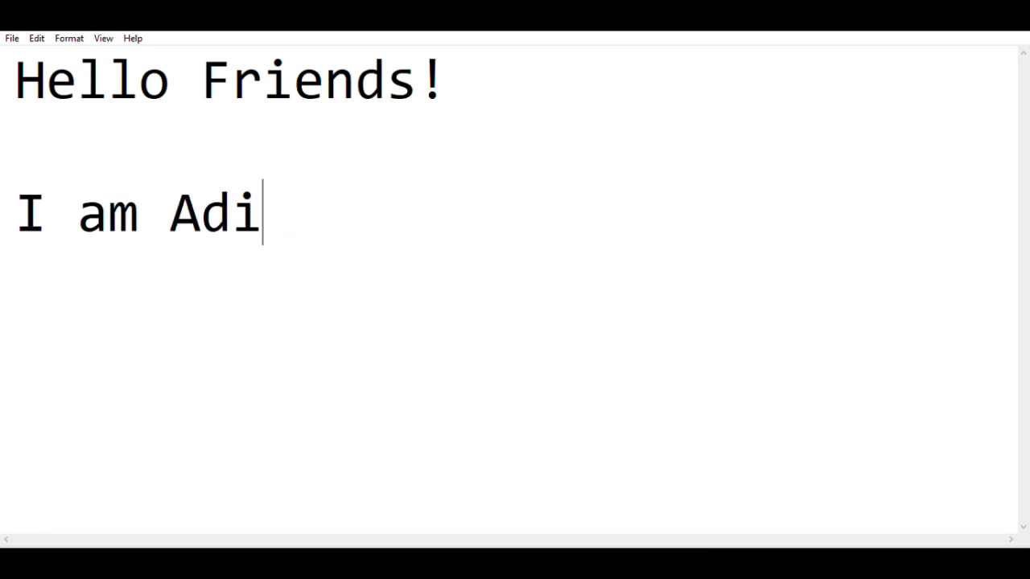
text(tya Gad)
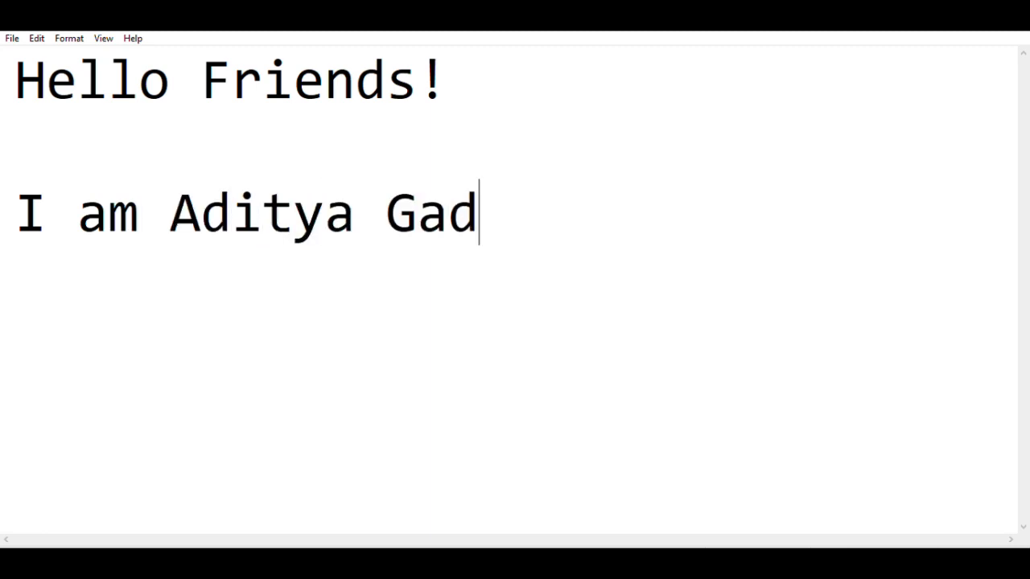
text(e SEA )
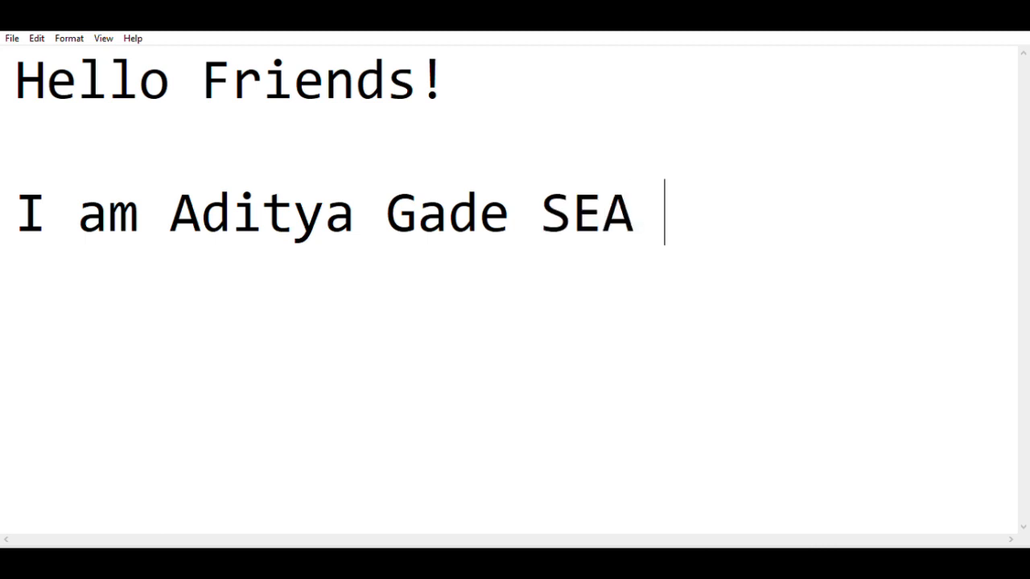
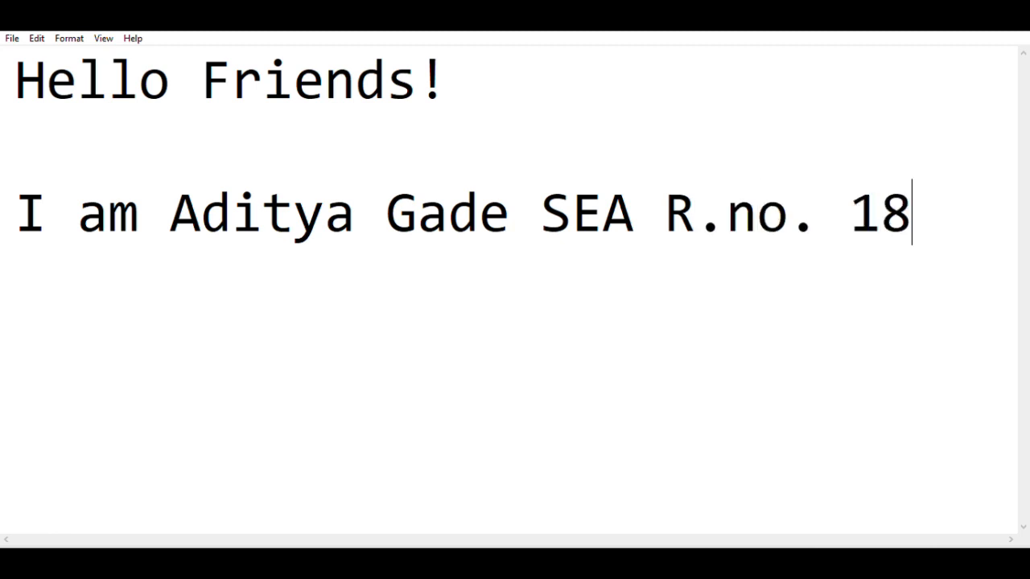
key(Return)
key(Return)
text(A)
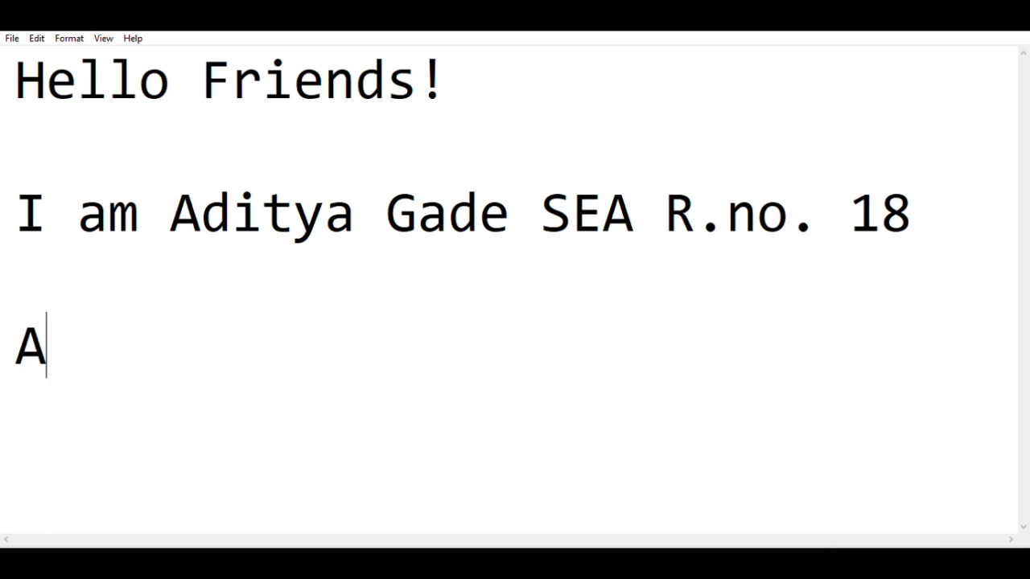
text(nd i am )
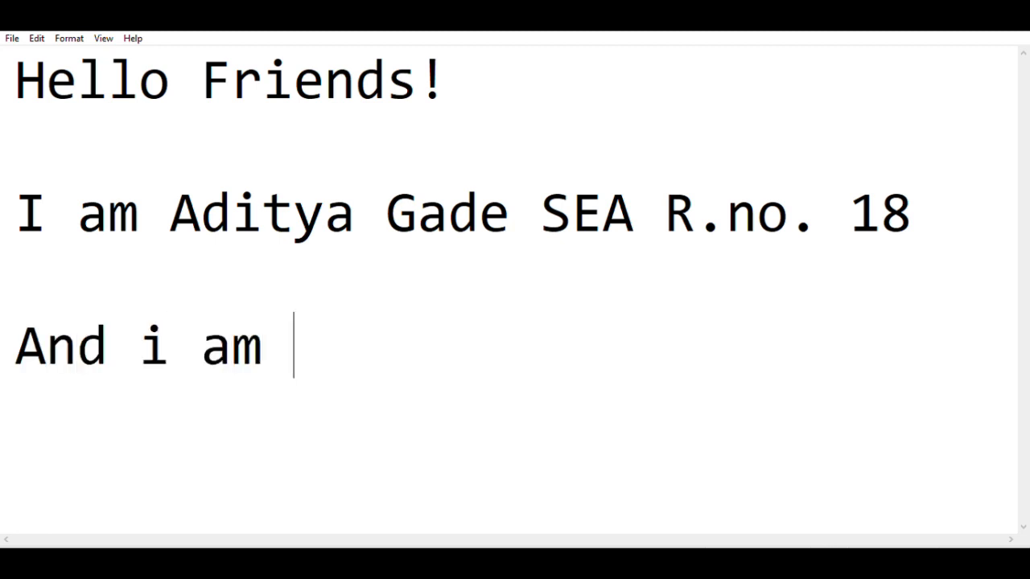
text(goi)
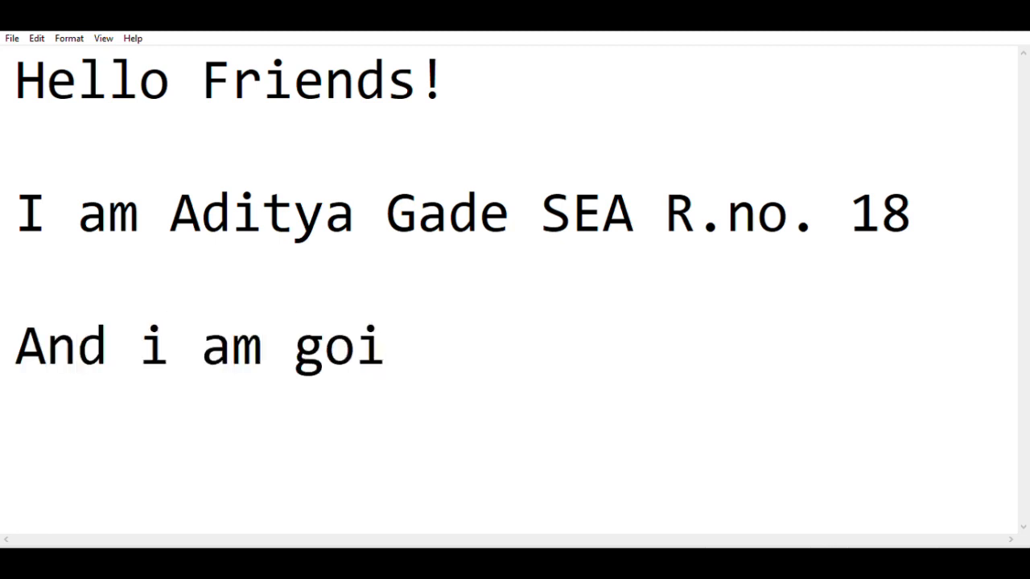
text(ng to give)
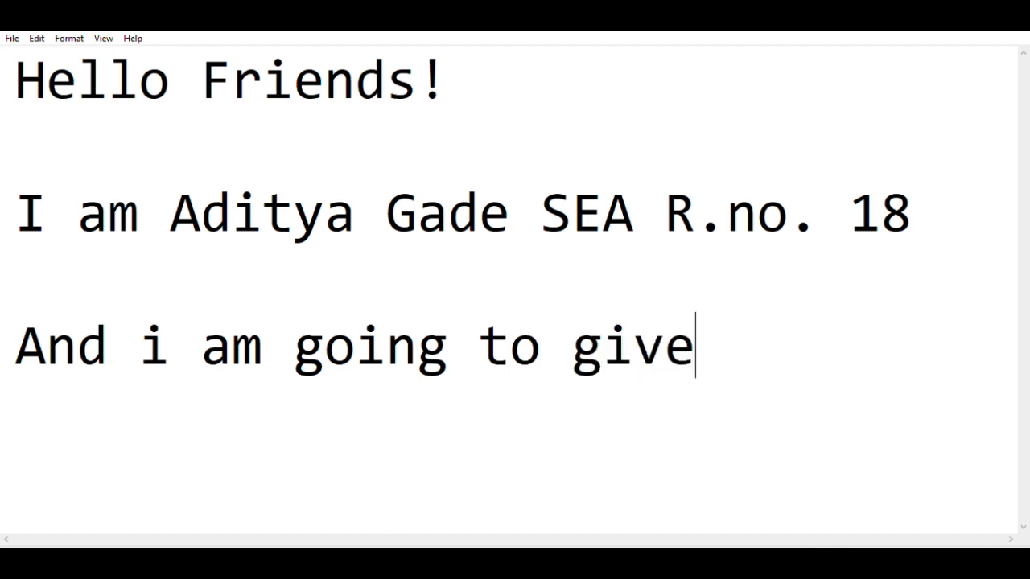
text( u all)
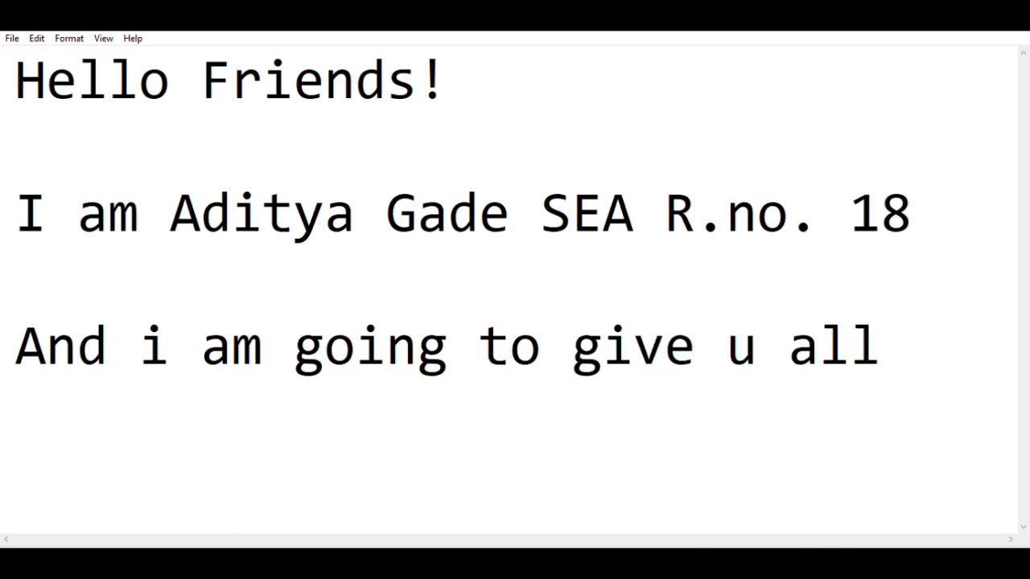
key(Return)
text(a tu)
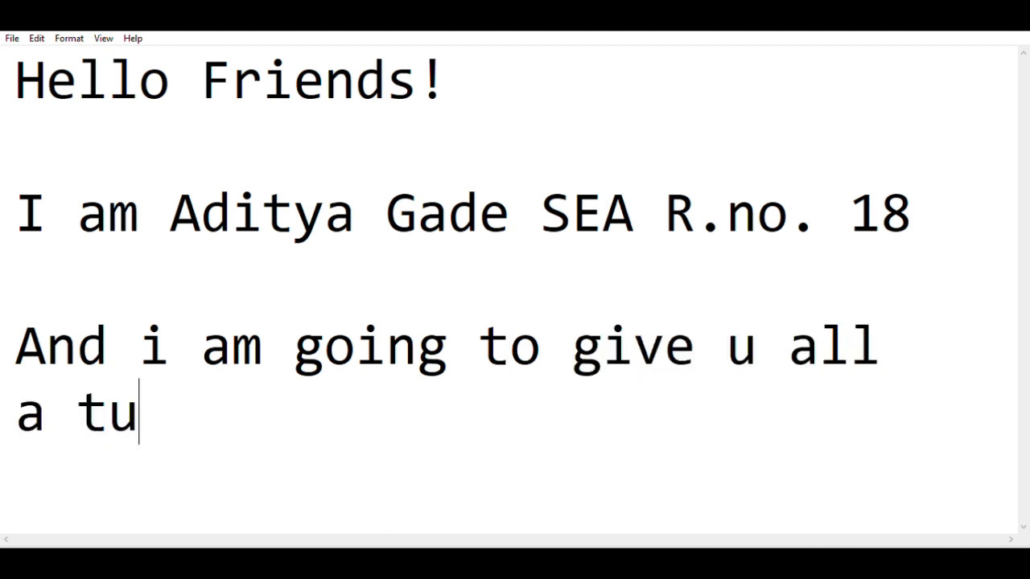
text(toria)
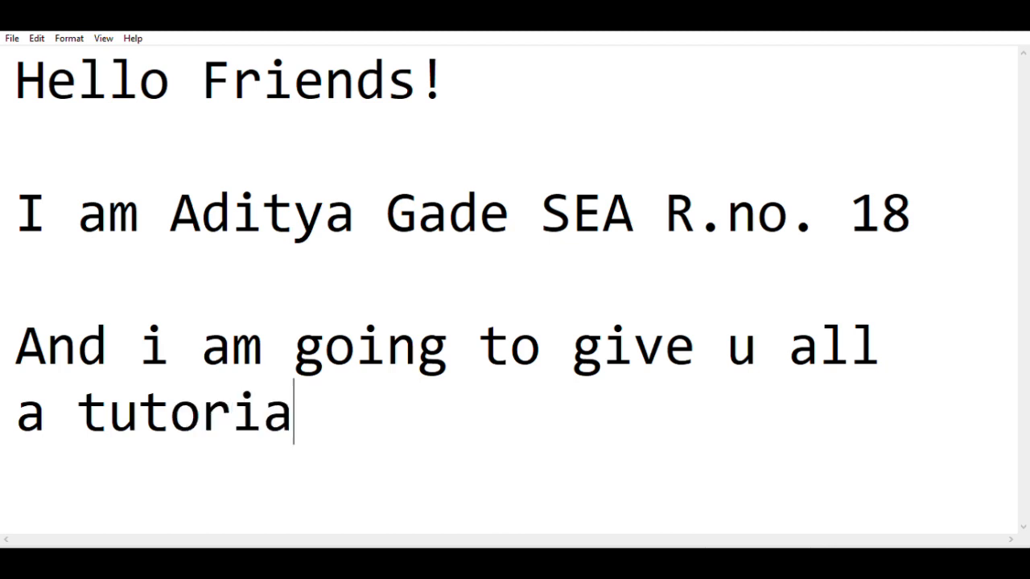
text(l o)
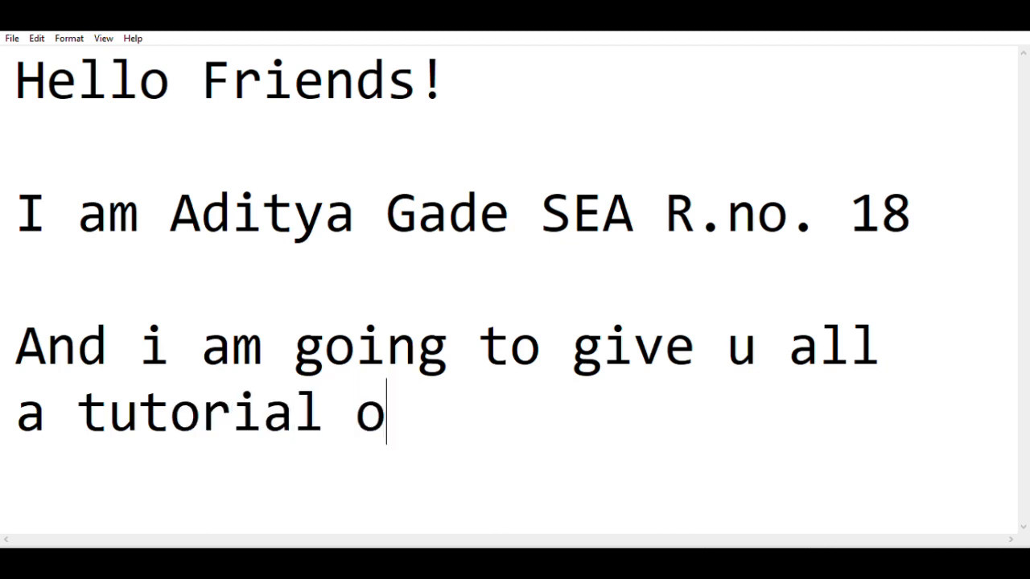
text(f )
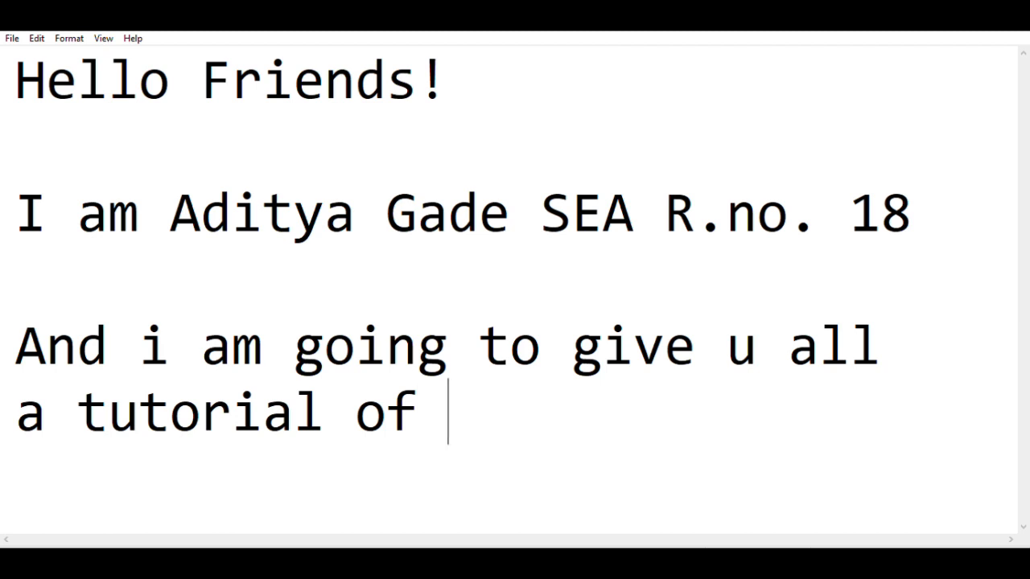
text(crea)
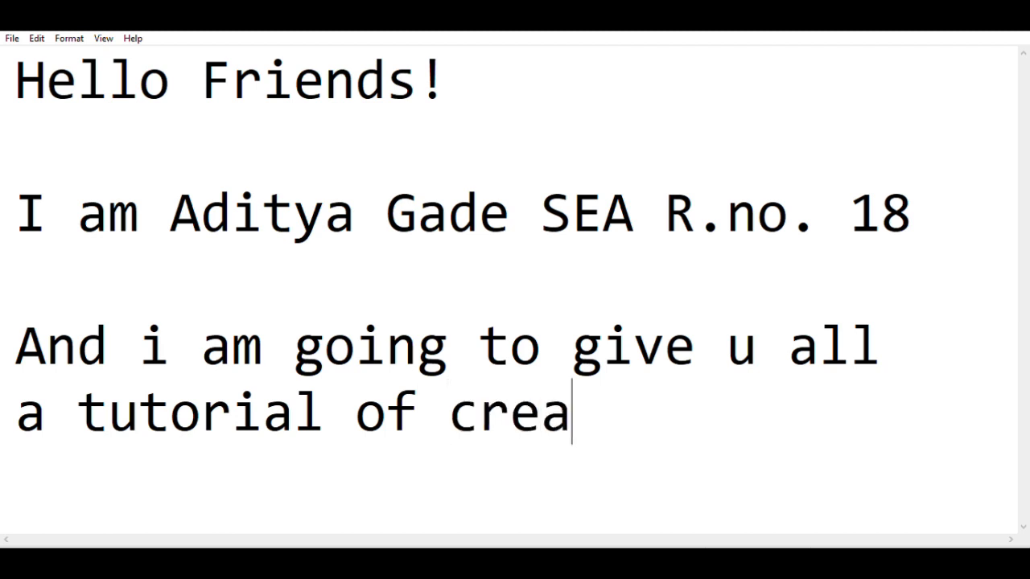
text(ting )
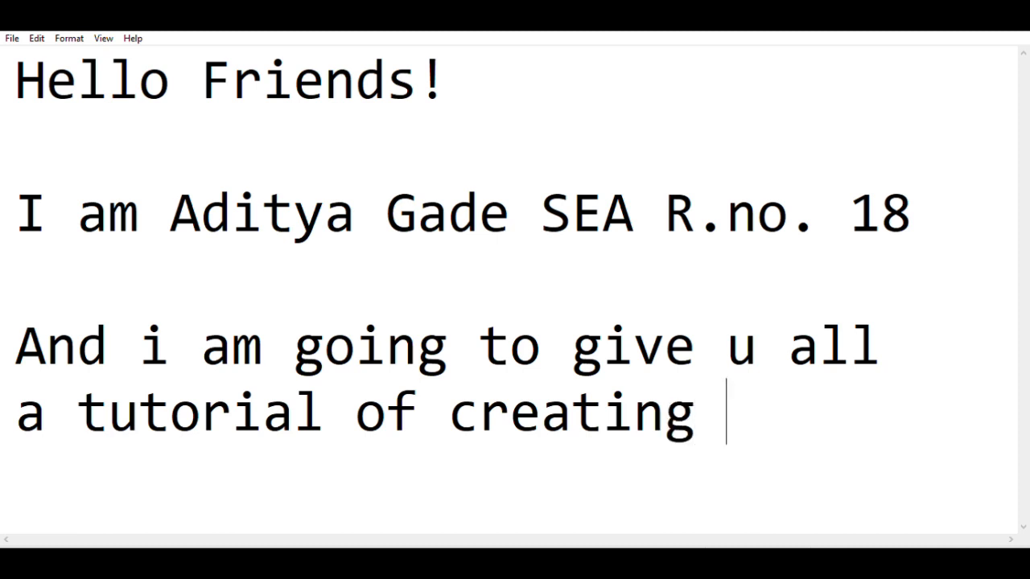
text(an)
key(Return)
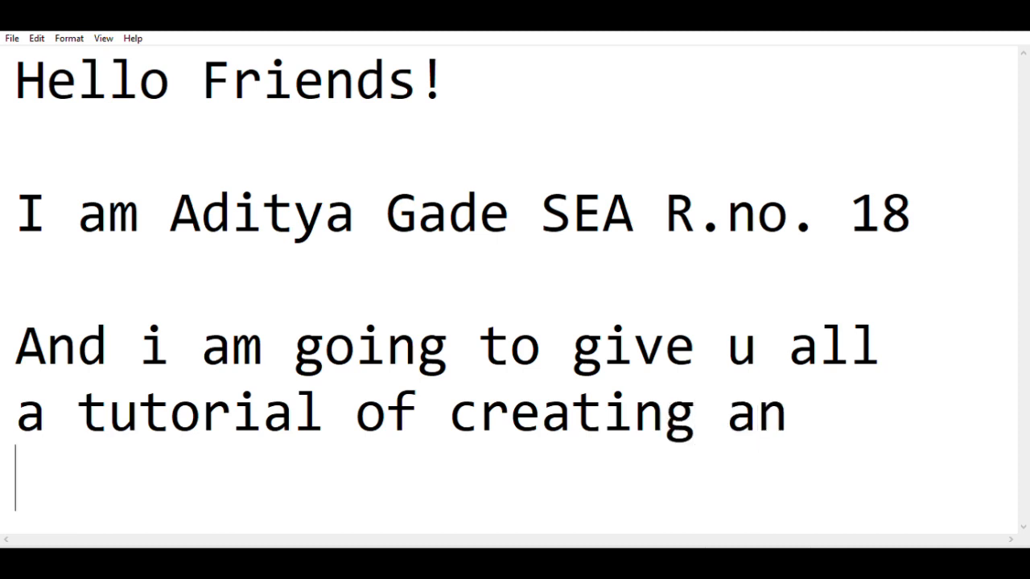
text(animati)
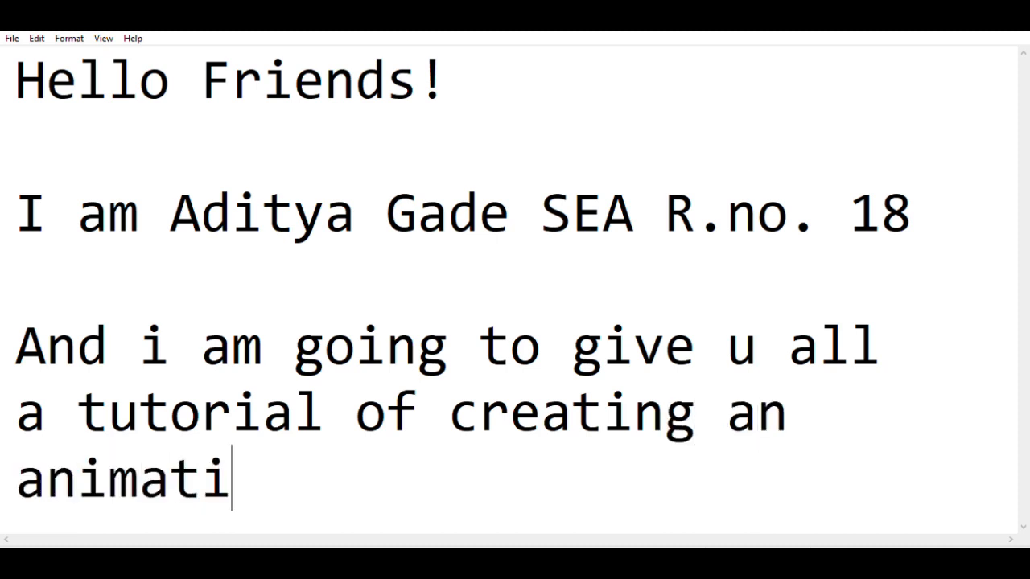
text(ob)
key(BackSpace)
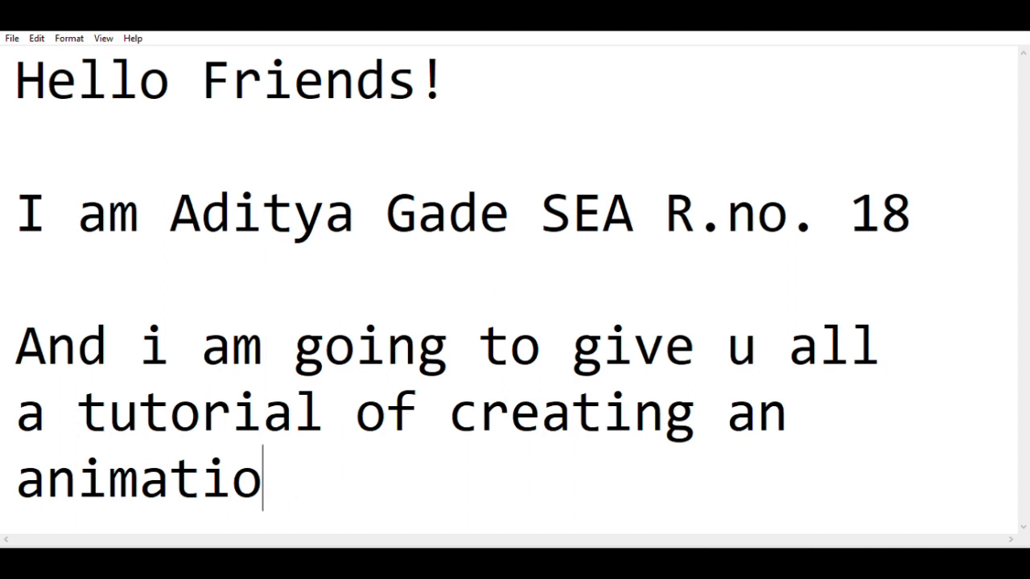
text(n usin)
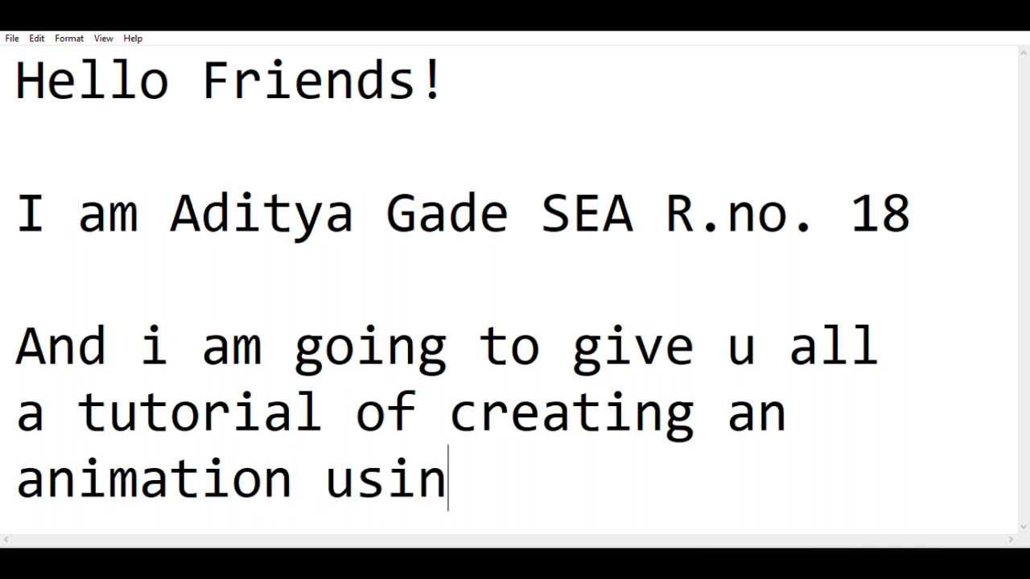
text(g Blende)
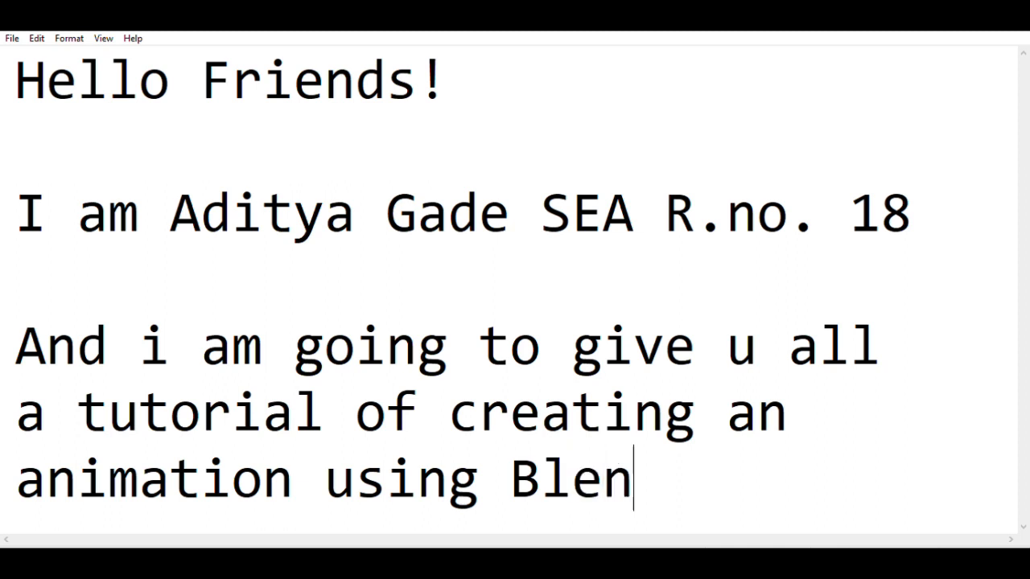
text(r.)
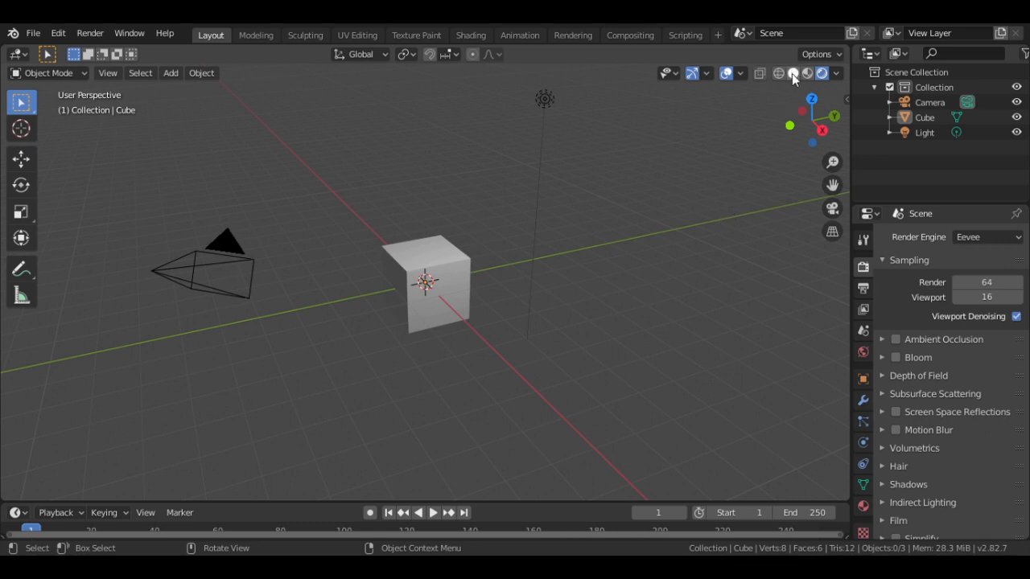
- Delete the default cube and bring up the Add > Mesh primitives list
click(452, 282)
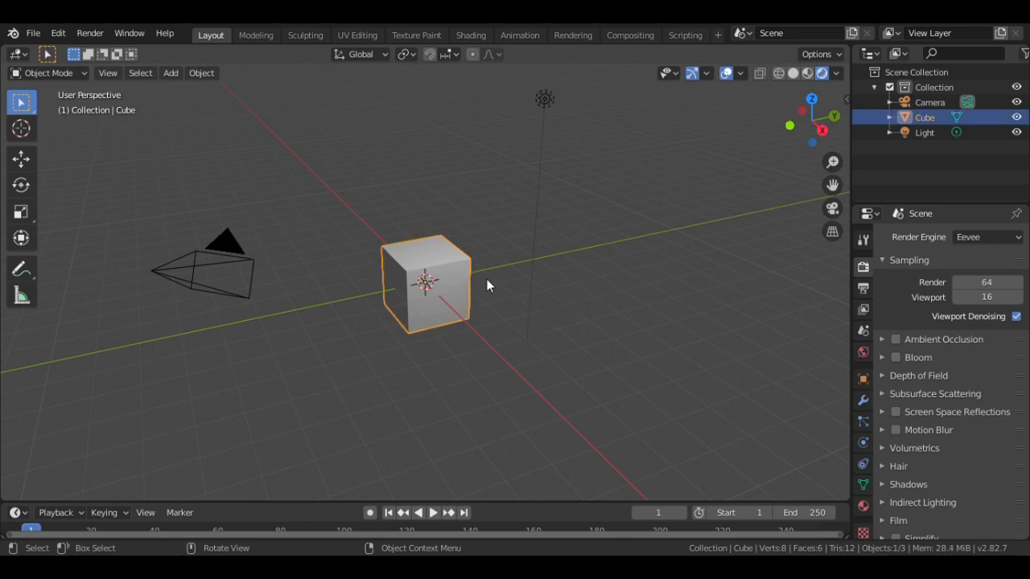
key(x)
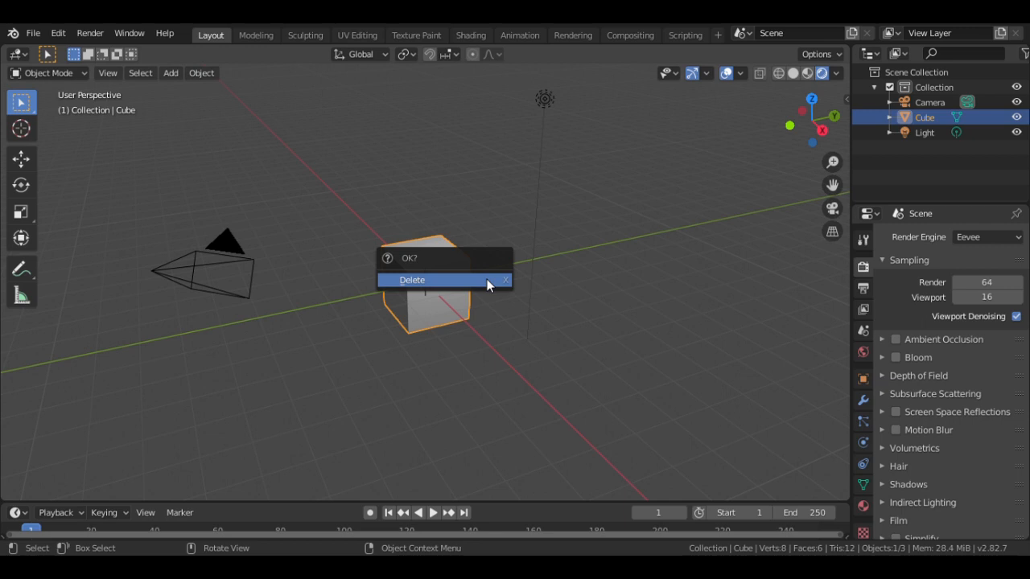
click(486, 279)
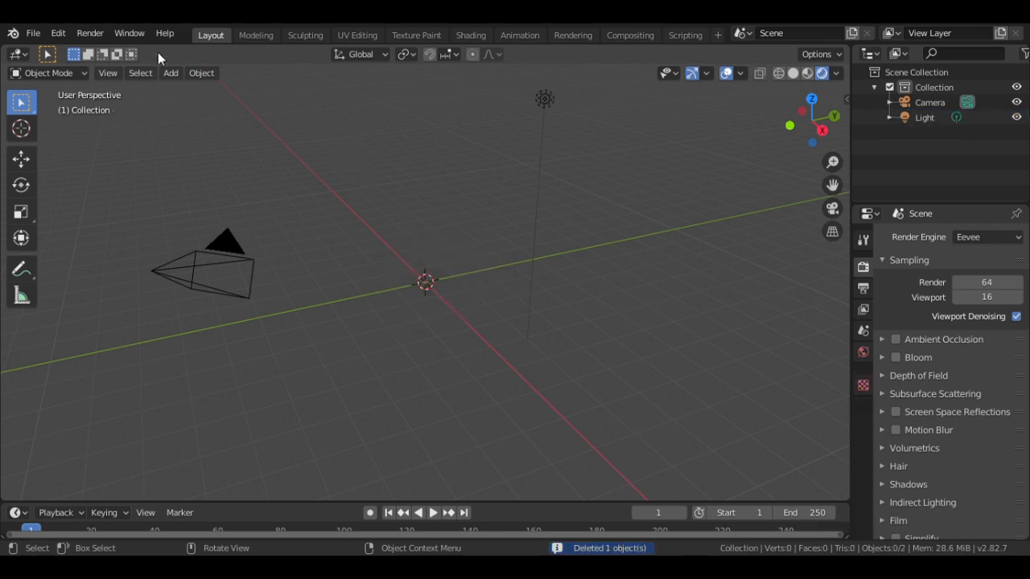
click(171, 73)
mouse_move(189, 94)
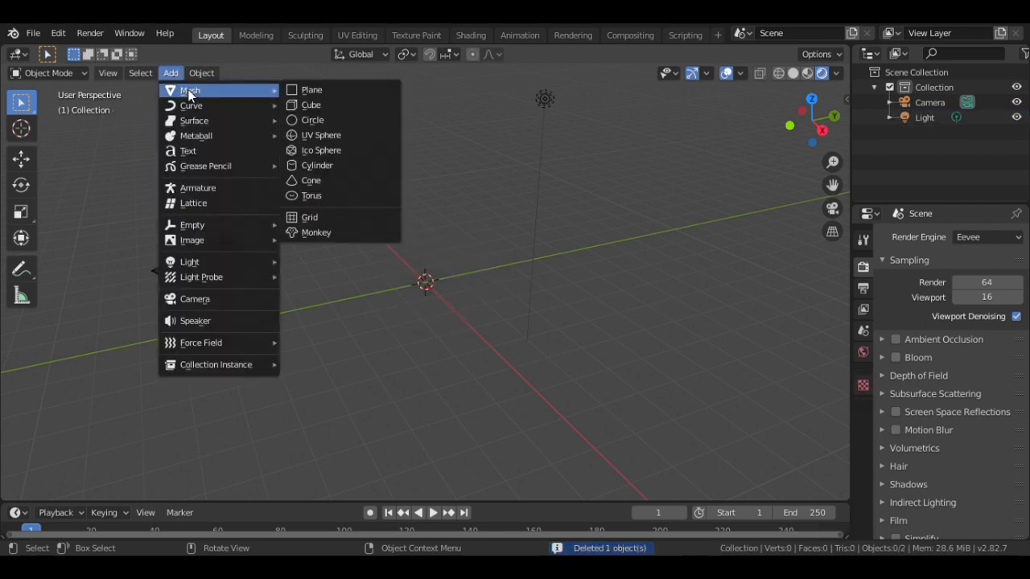
- Add a plane, scale it to about 15.8 times its size, and switch to Solid shading
click(310, 90)
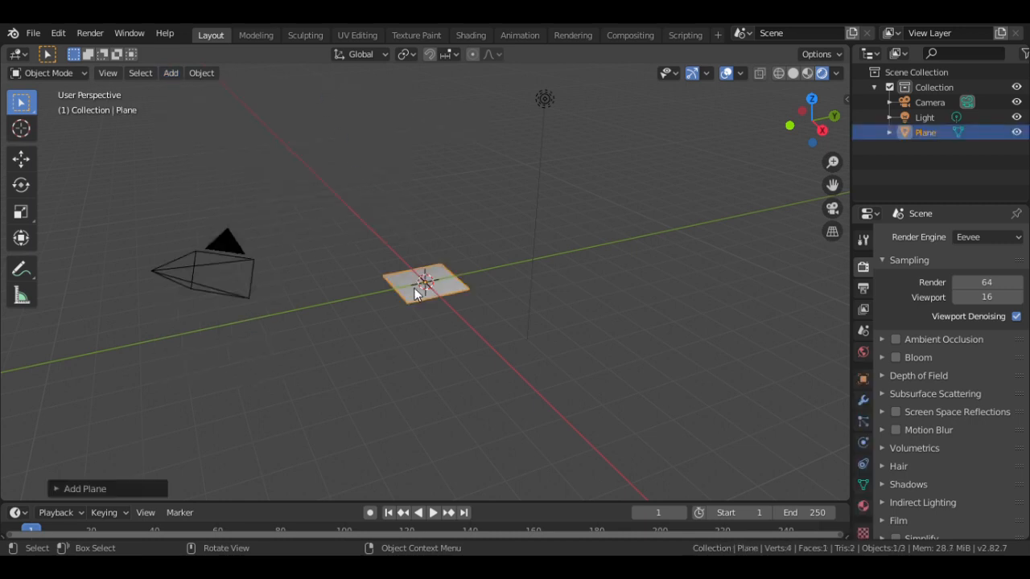
key(s)
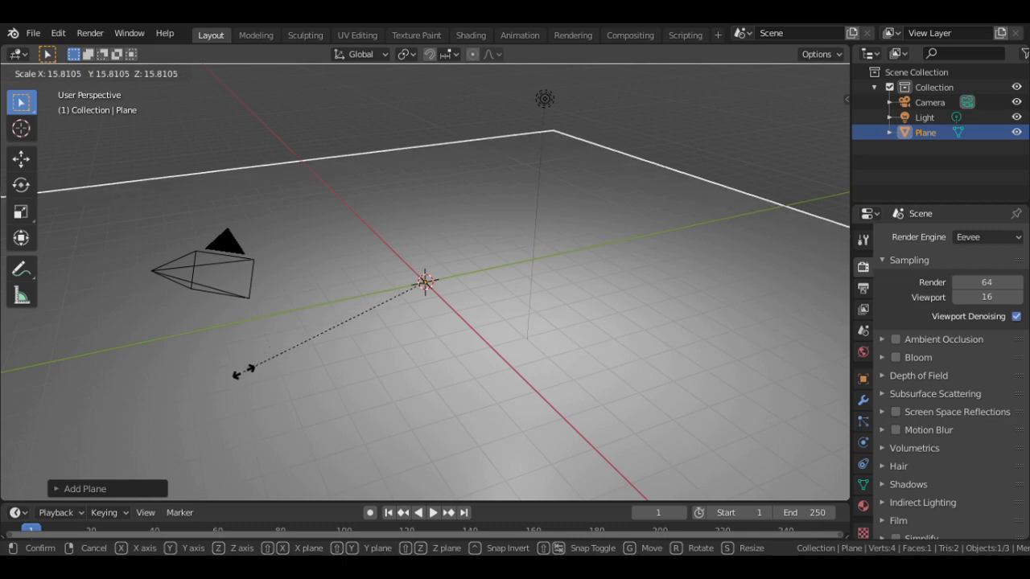
click(245, 371)
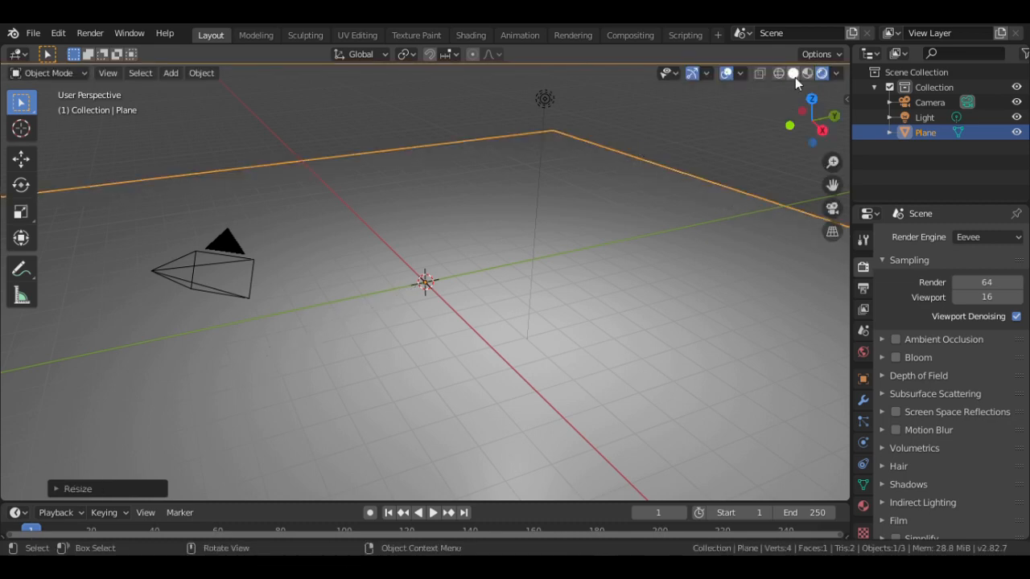
click(808, 74)
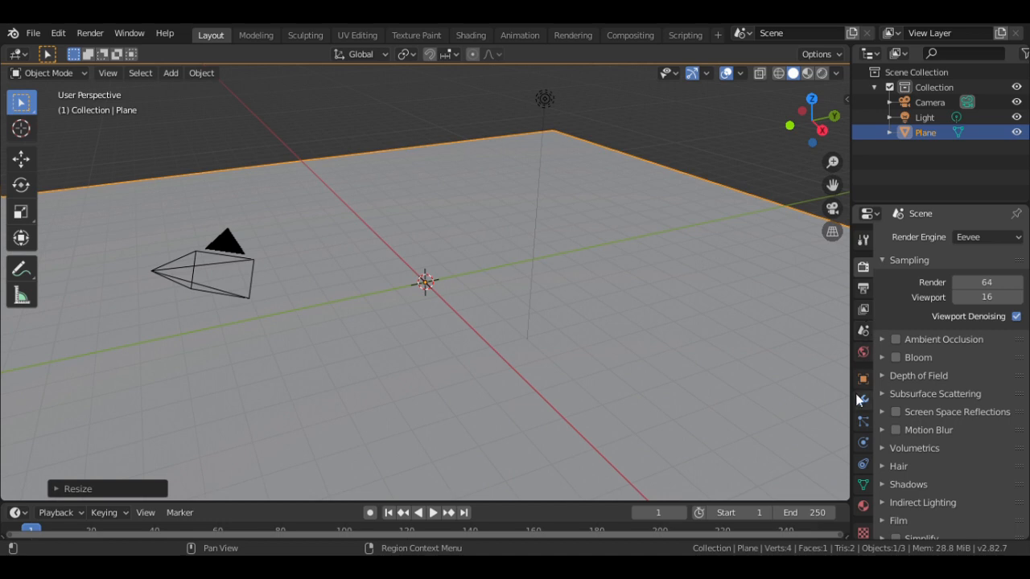
- Enable Collision physics on the plane in the Physics tab
click(863, 443)
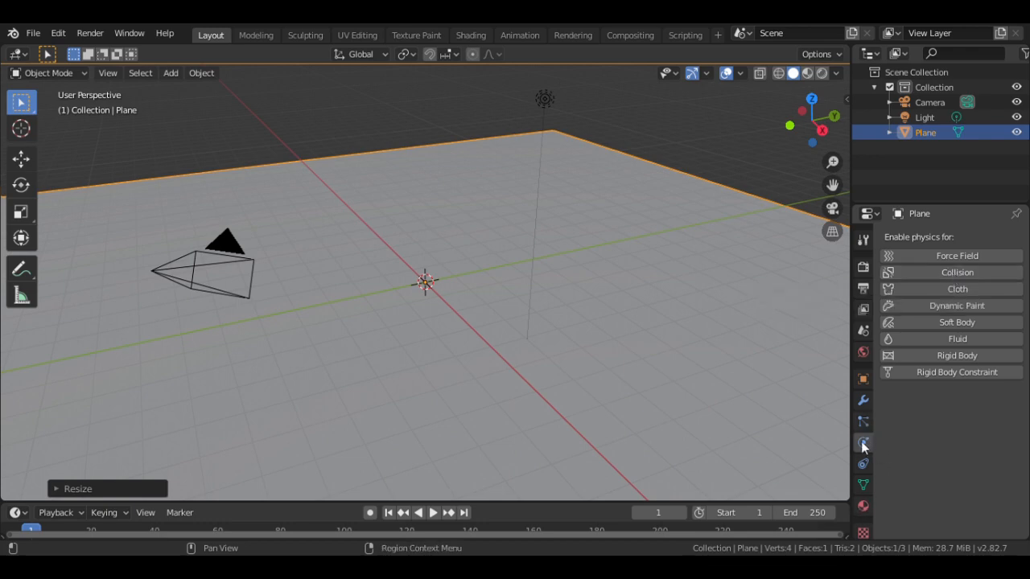
click(922, 275)
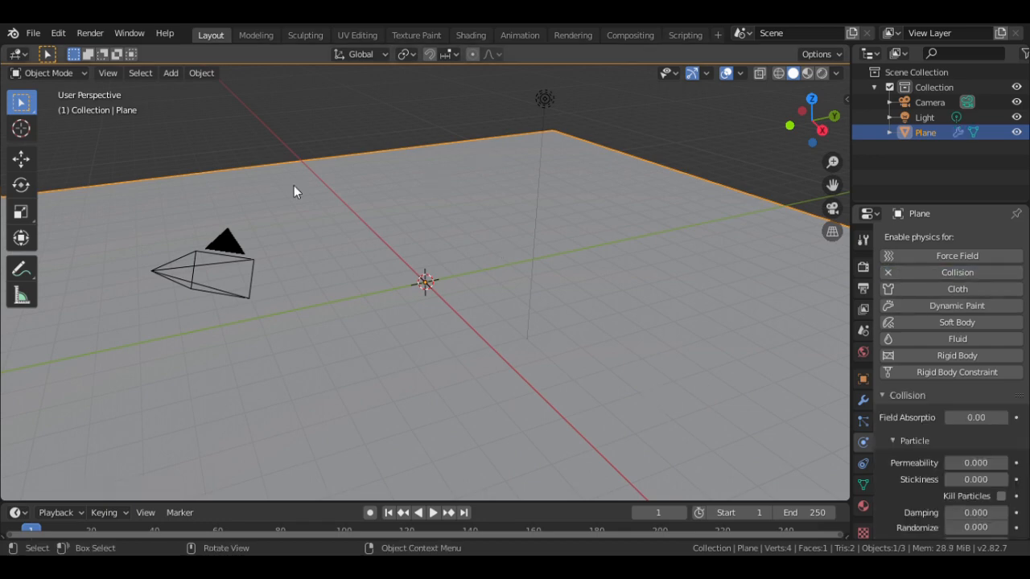
- Add a UV sphere and set it to 16 segments and 8 rings
click(171, 76)
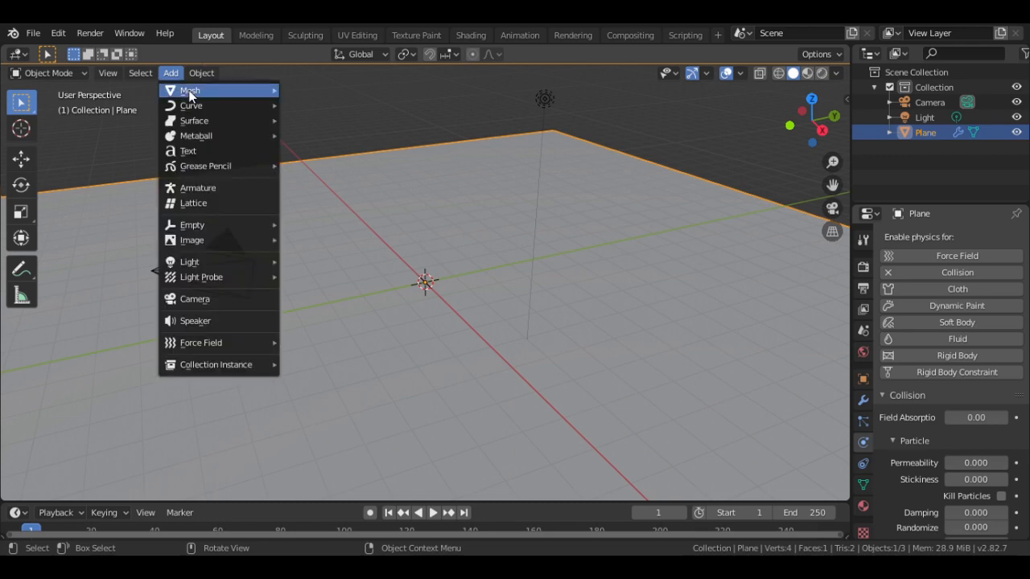
mouse_move(235, 87)
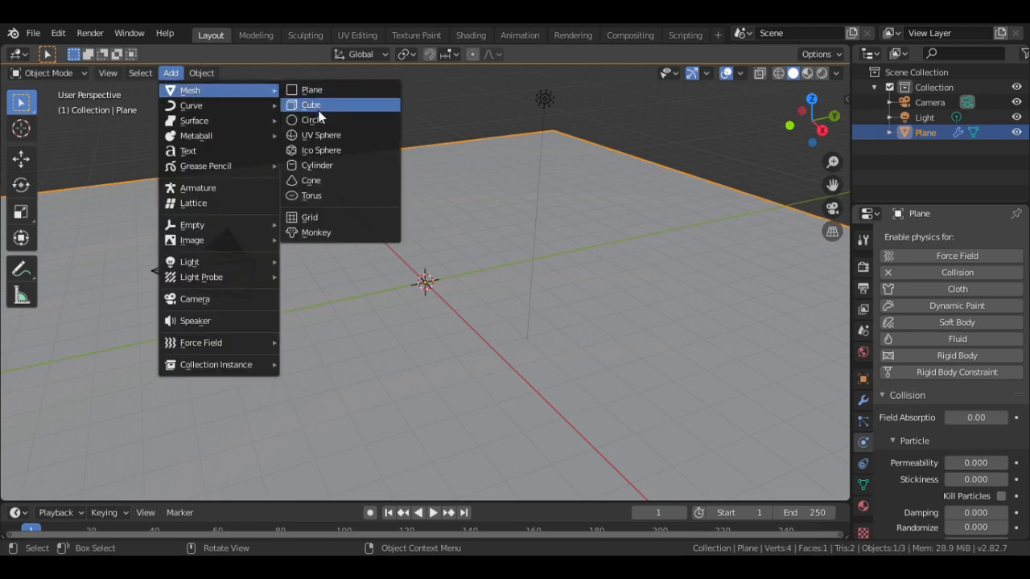
click(330, 137)
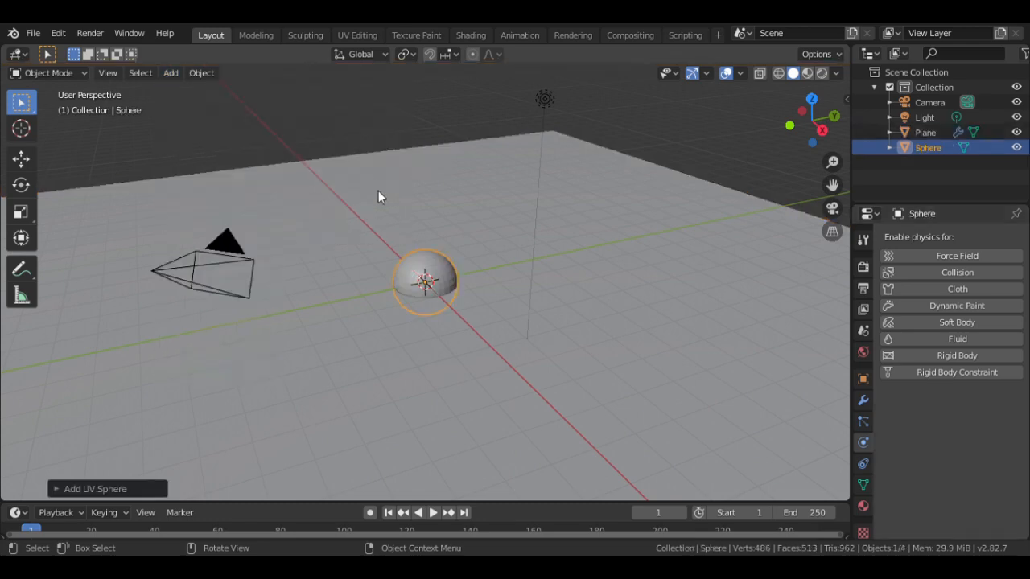
click(102, 491)
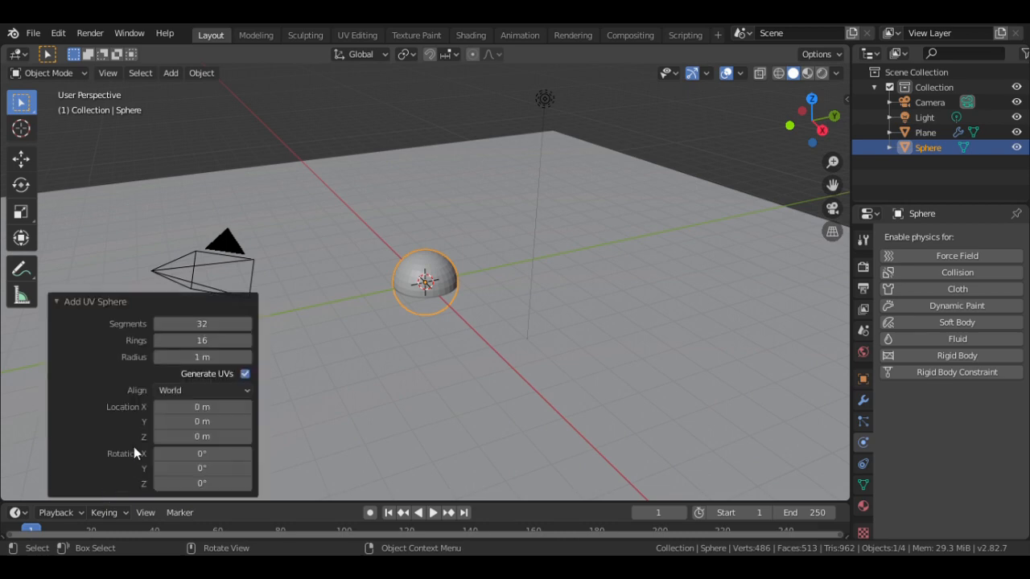
click(207, 325)
key(BackSpace)
text(16)
key(Return)
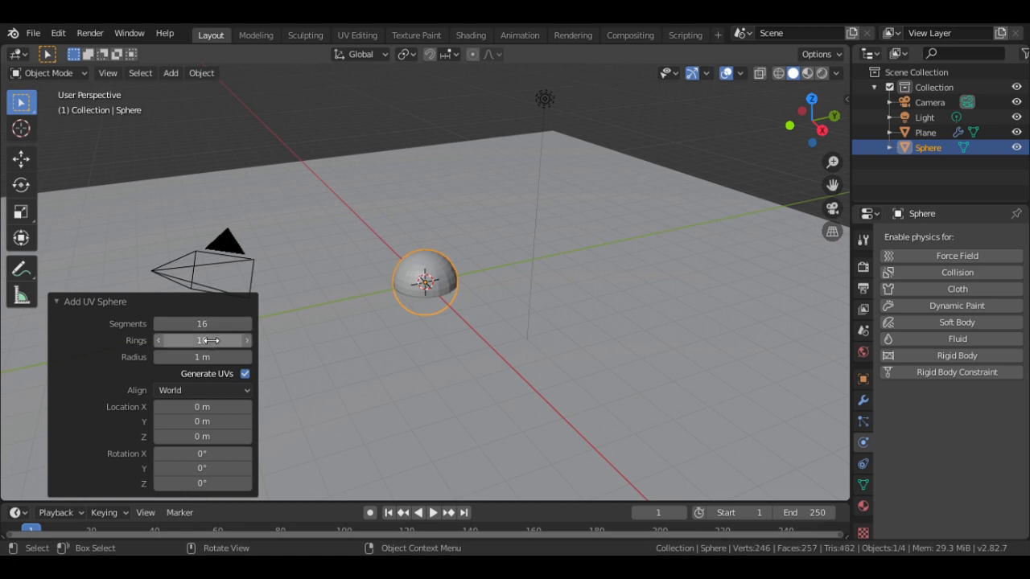
click(210, 340)
text(8)
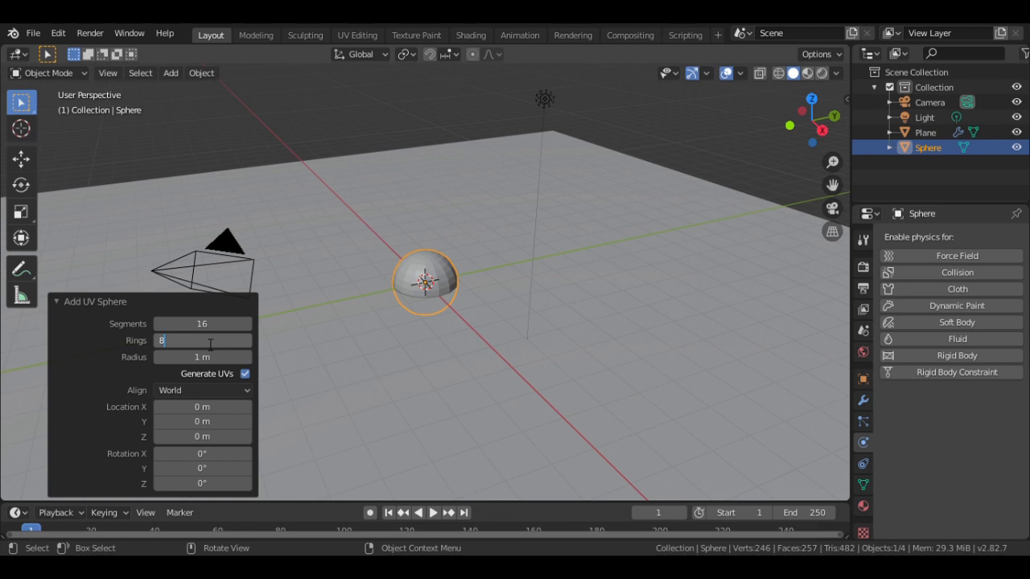
key(Return)
- Move the sphere straight up along Z to 4.39 m
key(g)
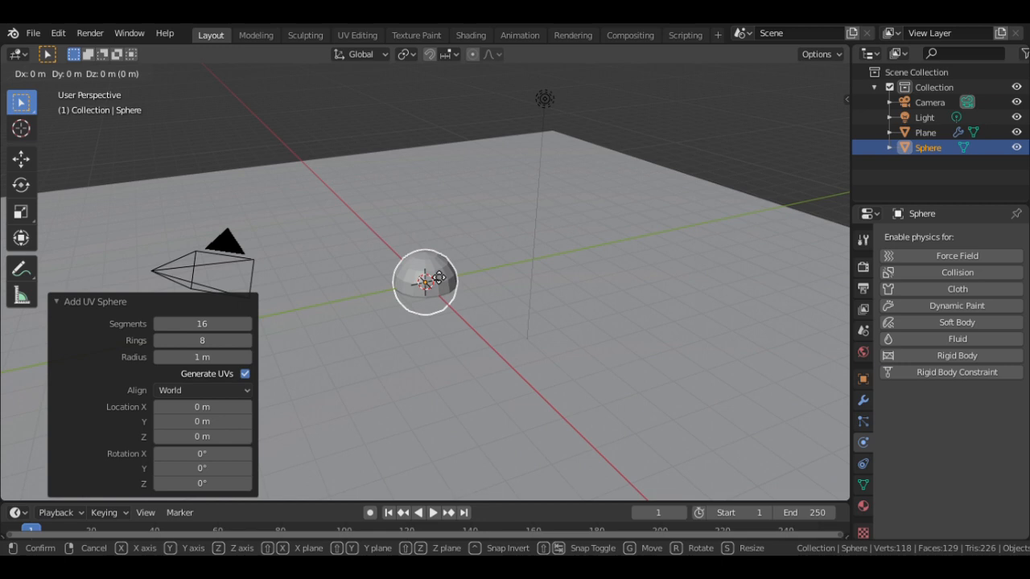
key(z)
key(z)
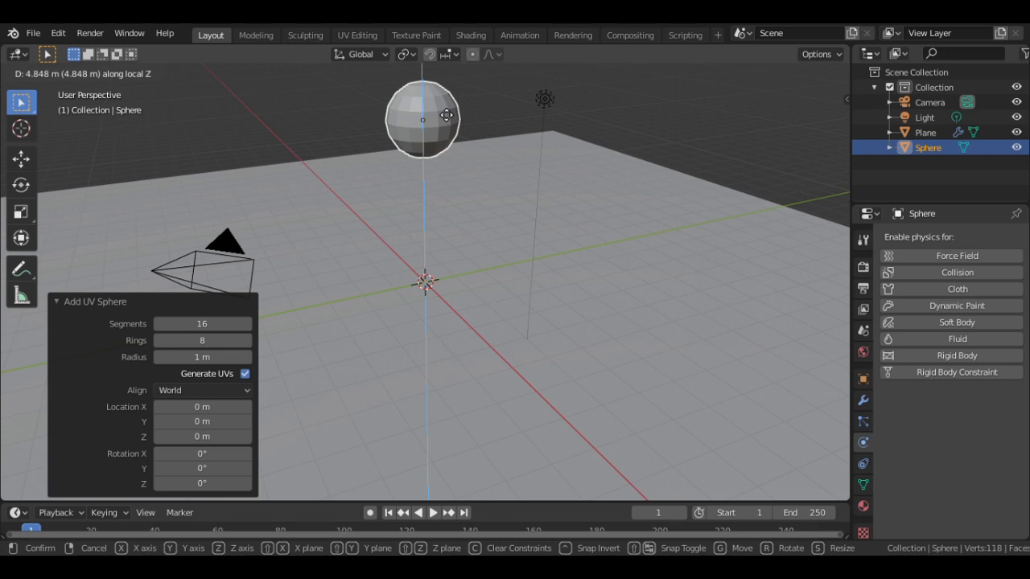
key(z)
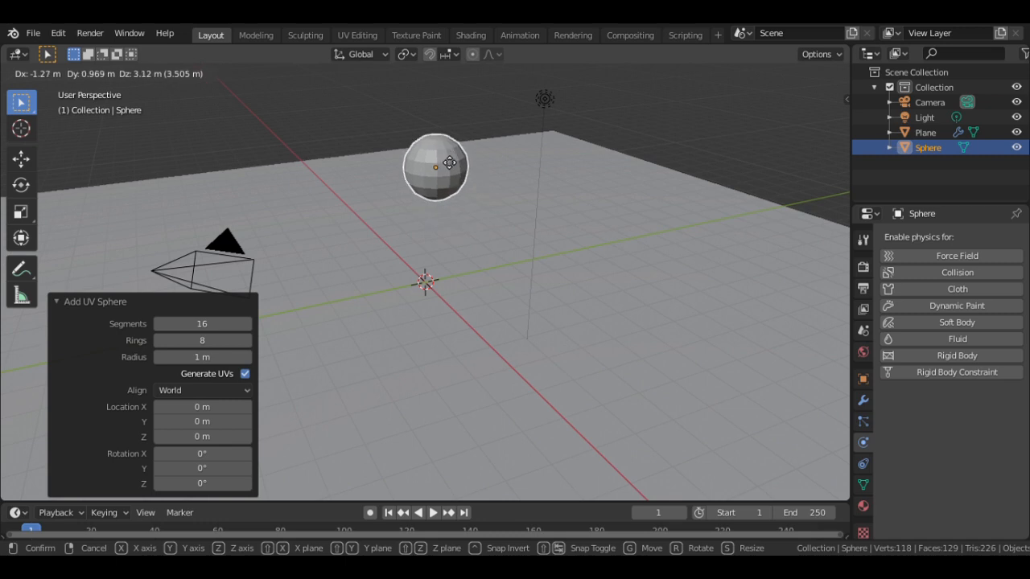
key(ctrl)
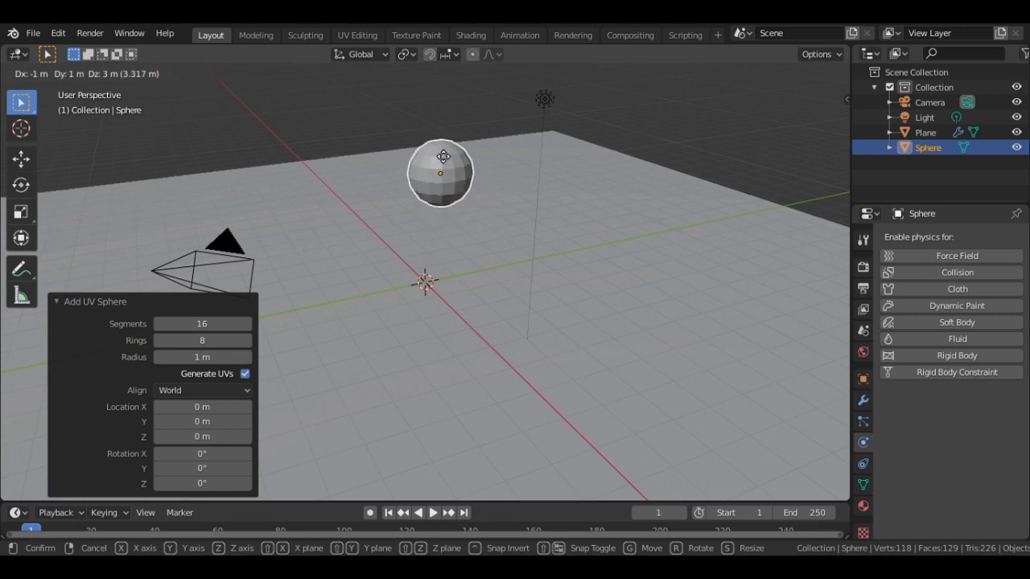
key(z)
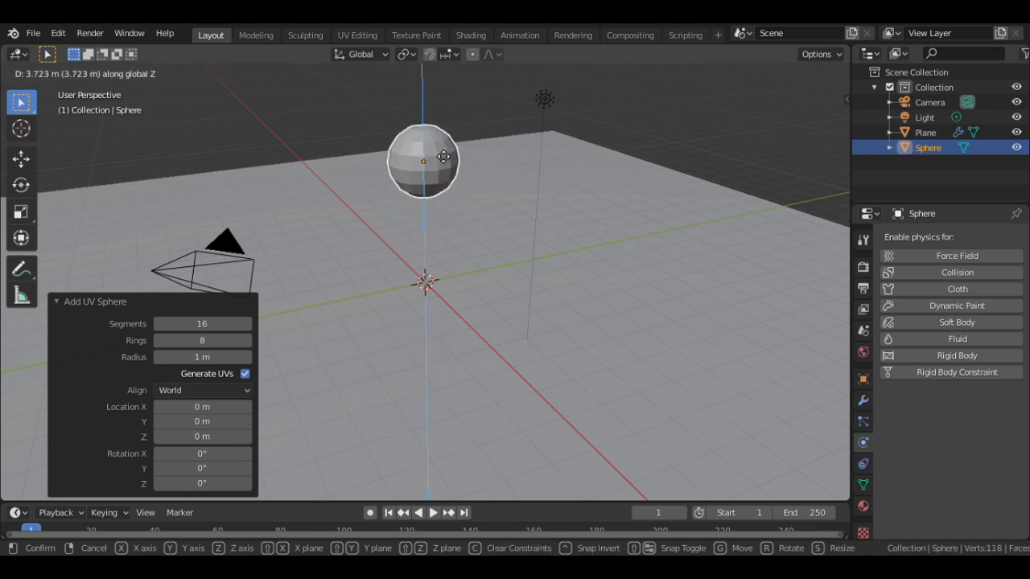
key(z)
key(z)
key(z)
key(z)
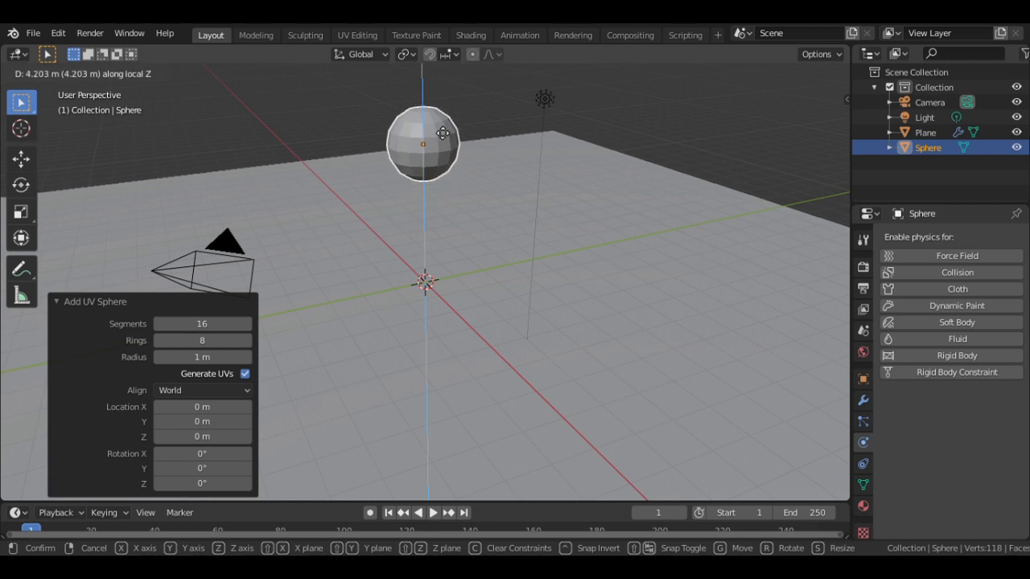
key(z)
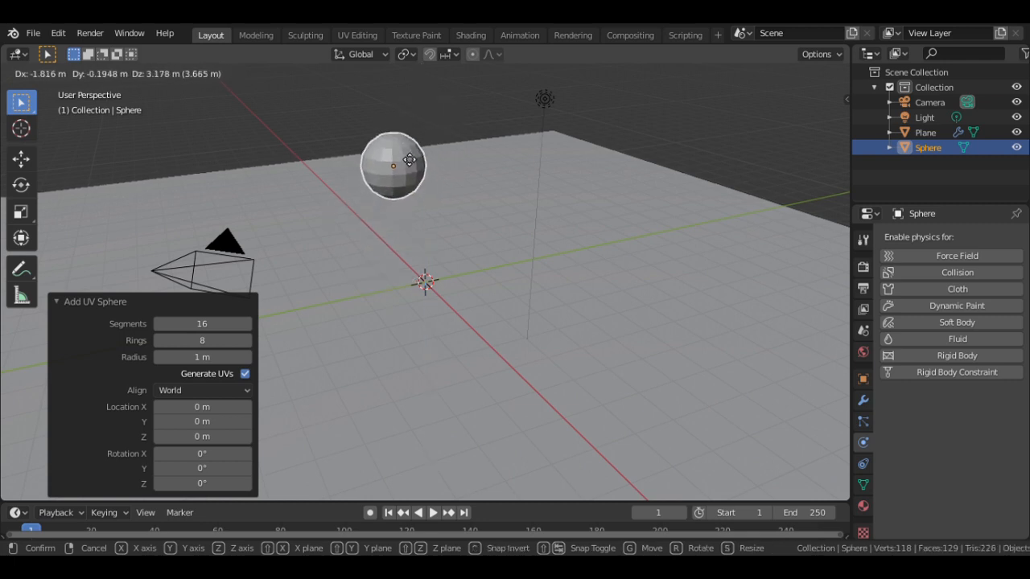
key(z)
click(429, 132)
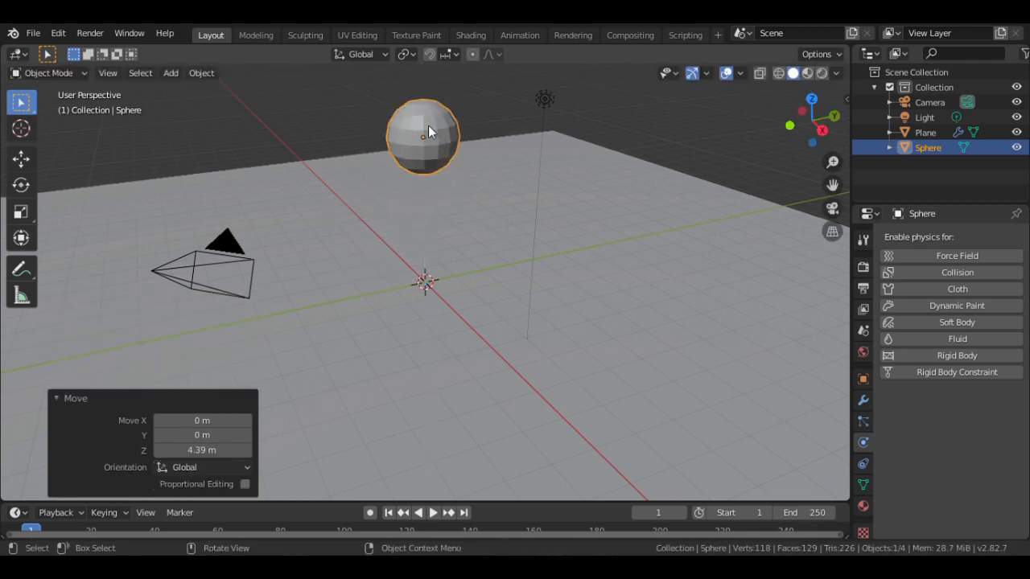
- Scale the floor plane up by a factor of 1.984, then reselect the sphere
click(501, 177)
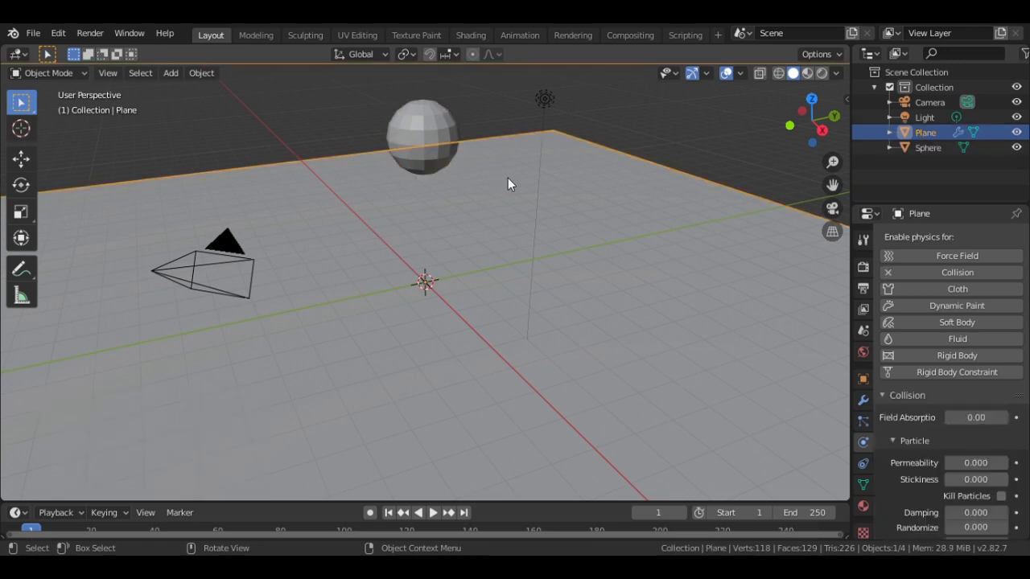
key(s)
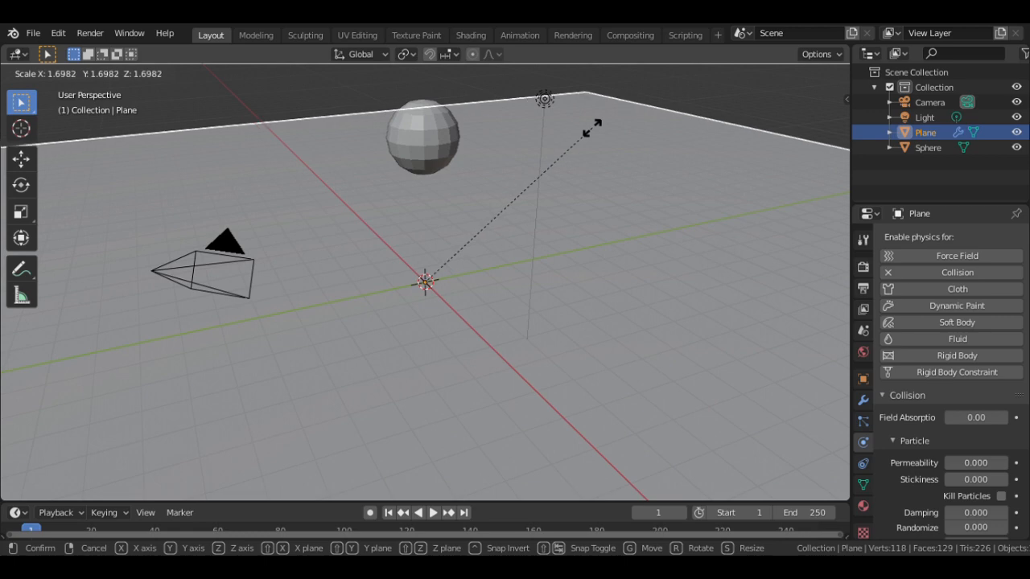
click(625, 110)
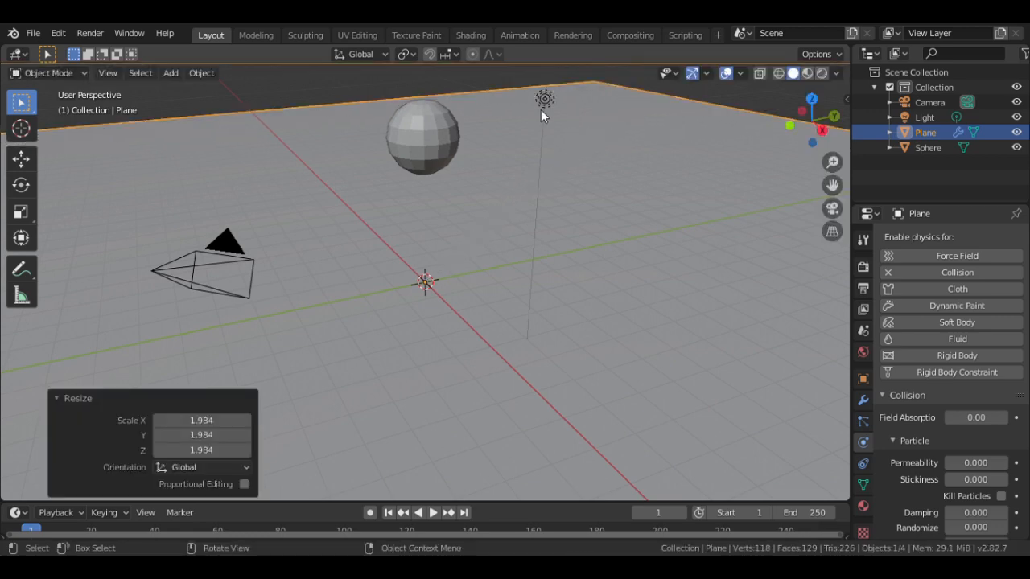
click(441, 138)
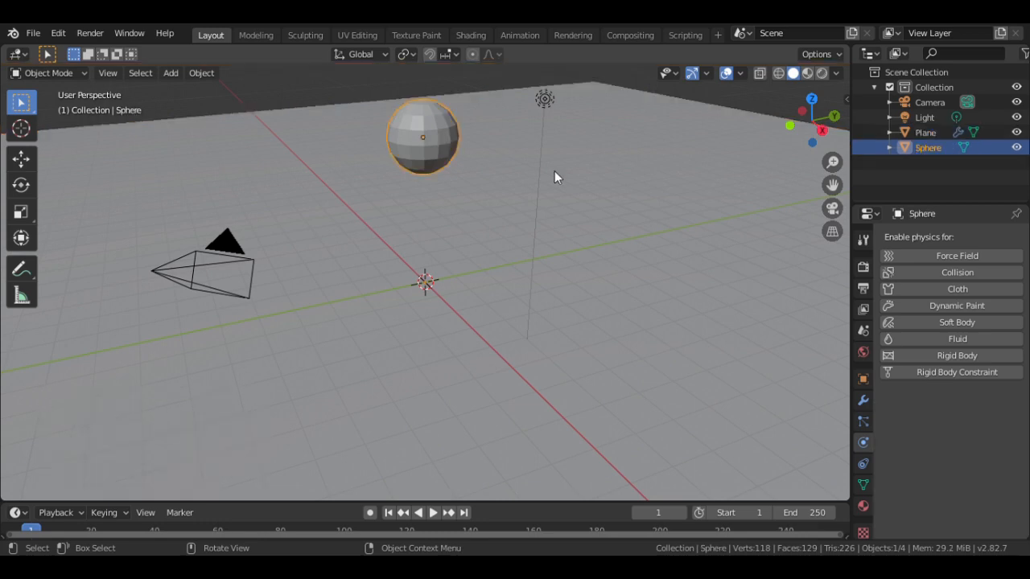
- Add a Subdivision Surface modifier at level 3 to the sphere and apply Shade Smooth
click(863, 400)
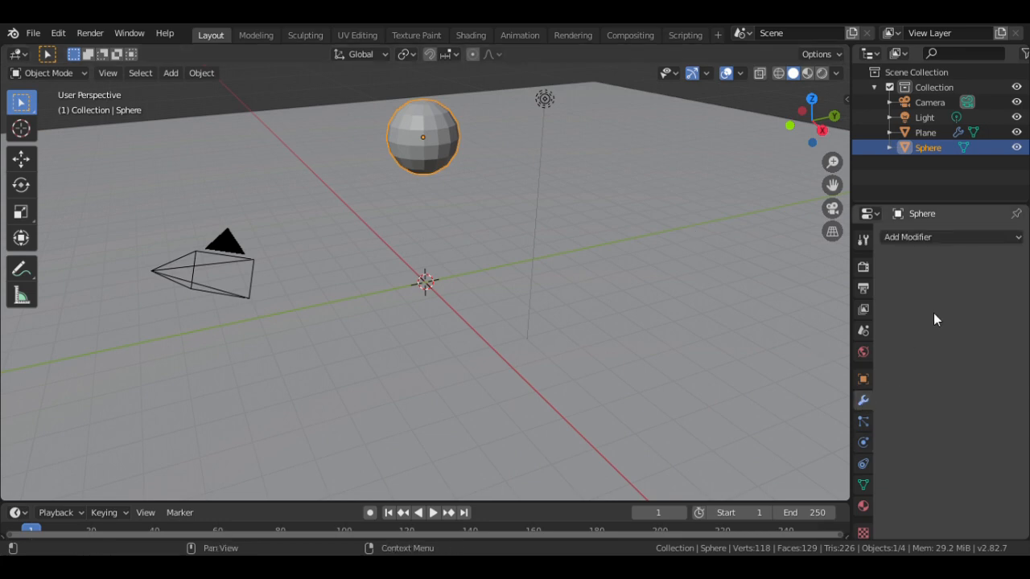
click(953, 238)
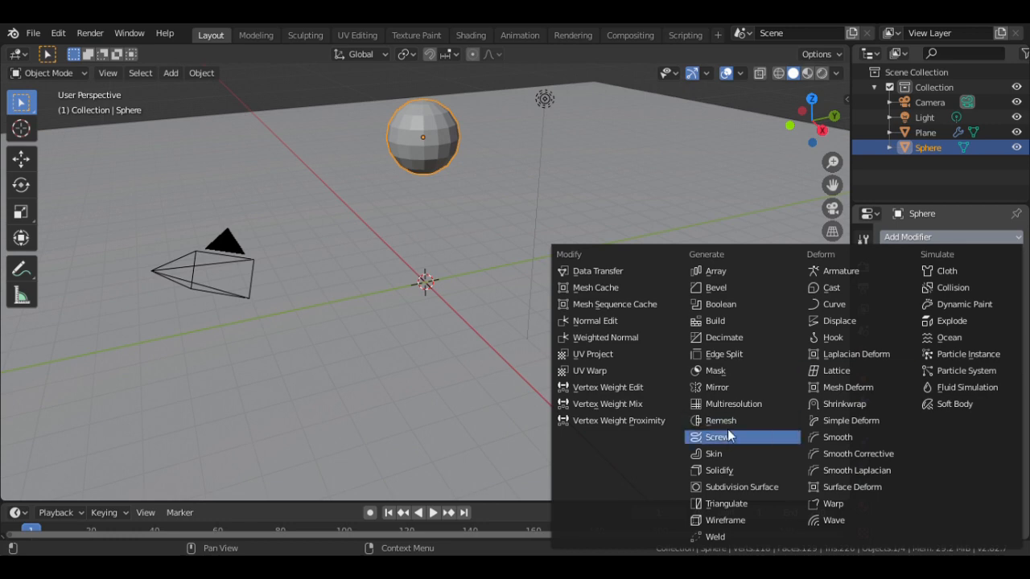
click(729, 486)
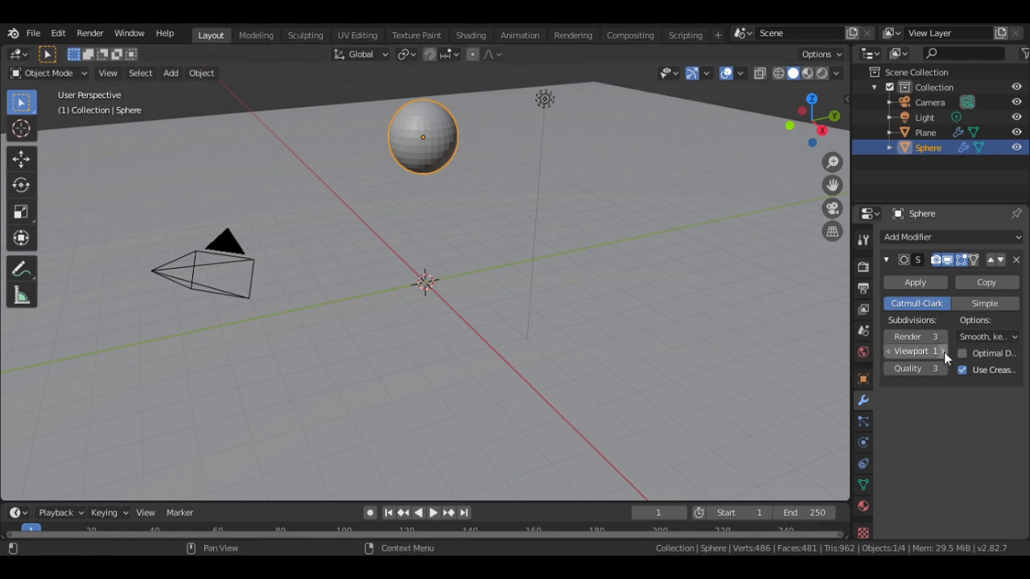
click(944, 351)
click(944, 352)
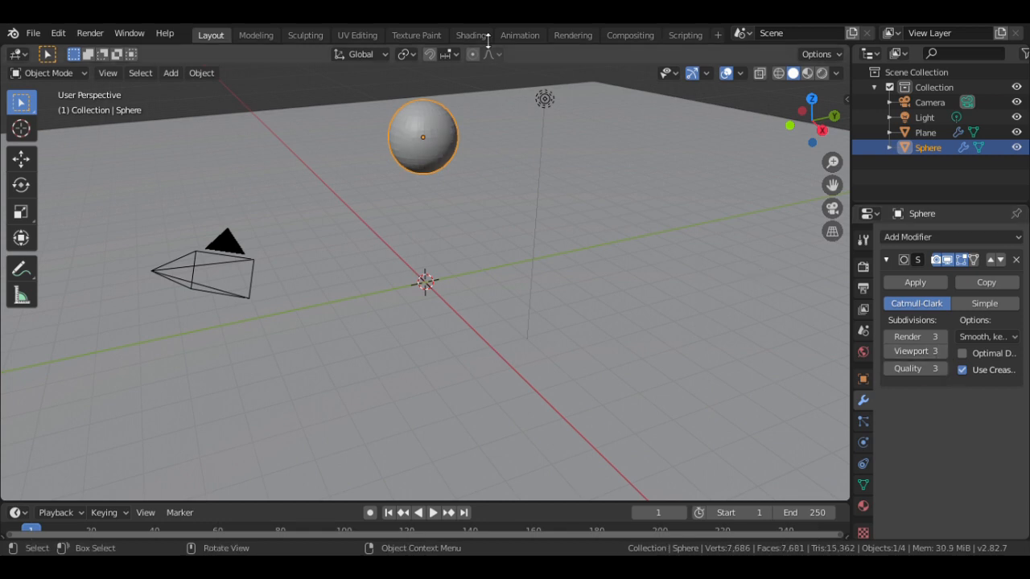
click(201, 73)
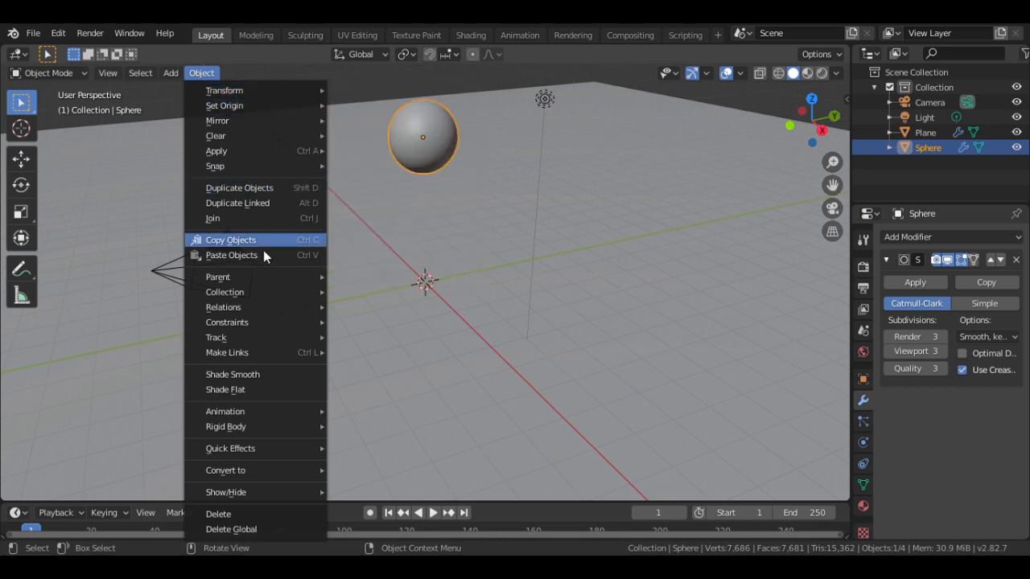
click(278, 375)
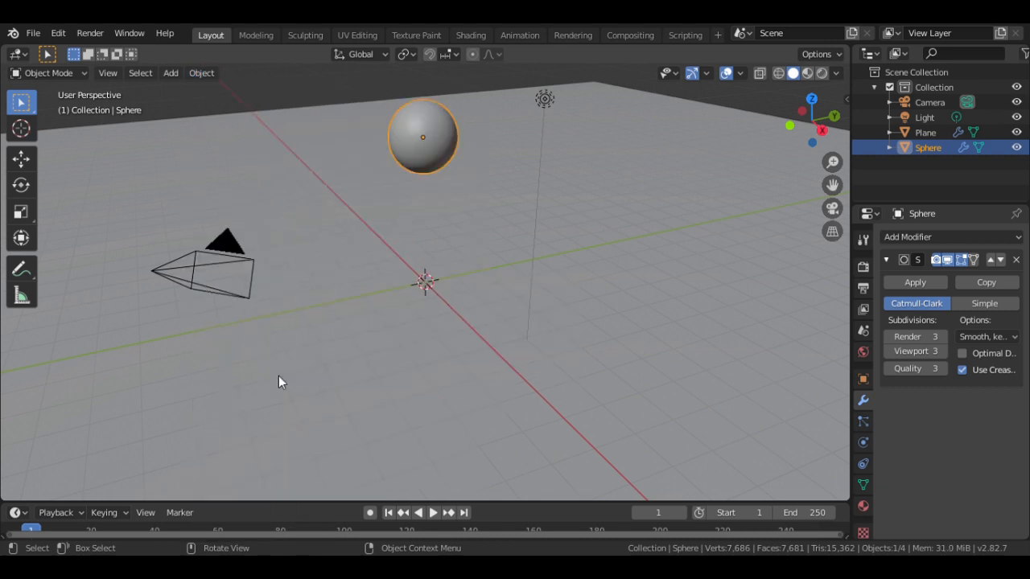
- Enable Soft Body on the sphere with Goal off and edge Bending set to 5
click(864, 442)
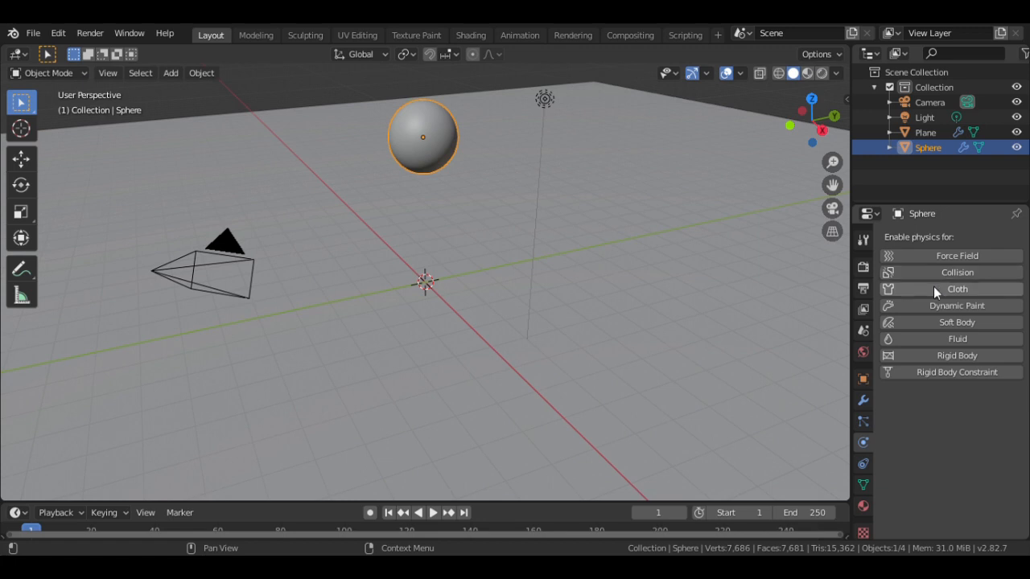
click(934, 323)
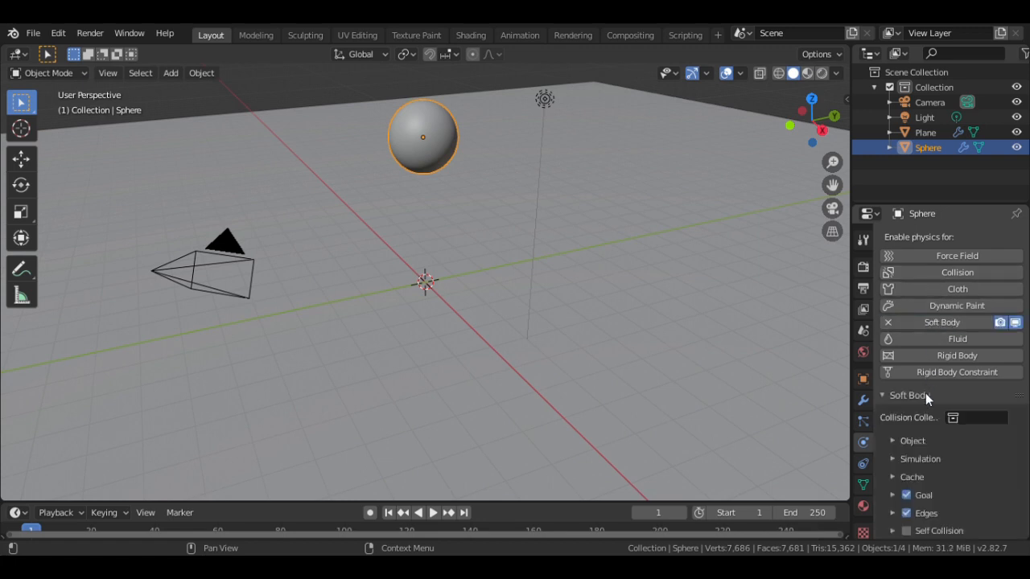
click(908, 495)
scroll(966, 487, down, 2)
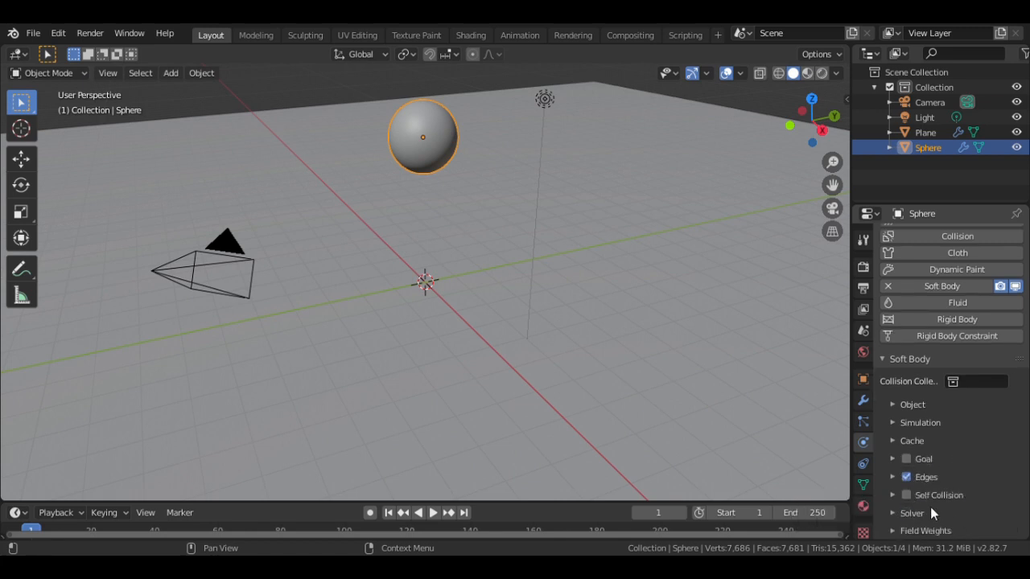
click(892, 477)
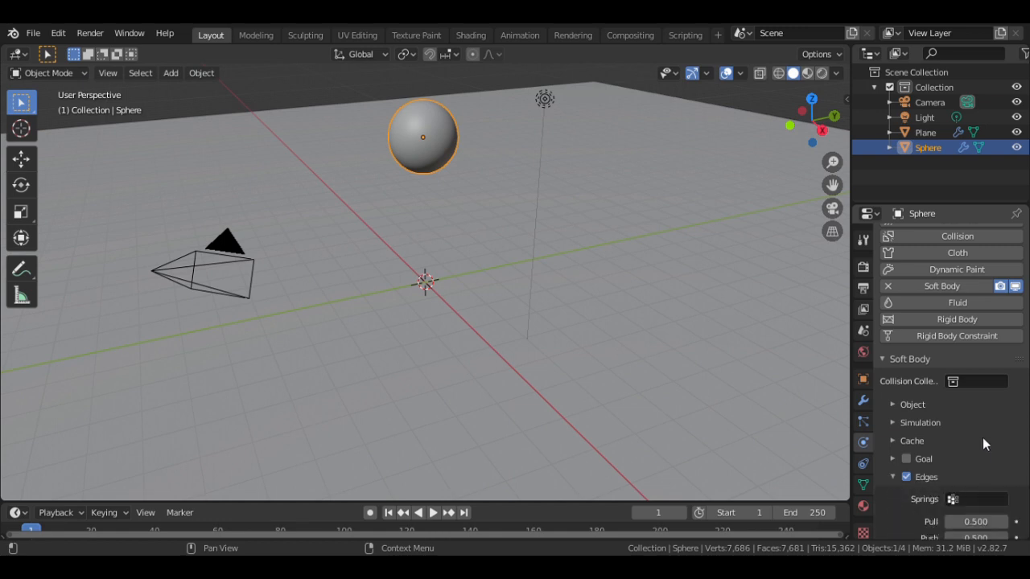
scroll(983, 439, down, 10)
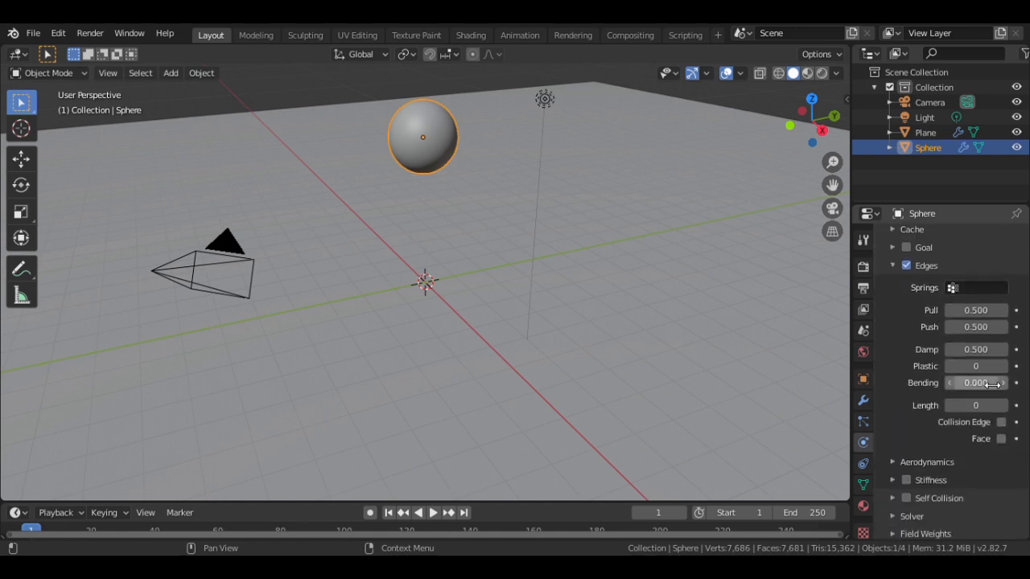
click(978, 385)
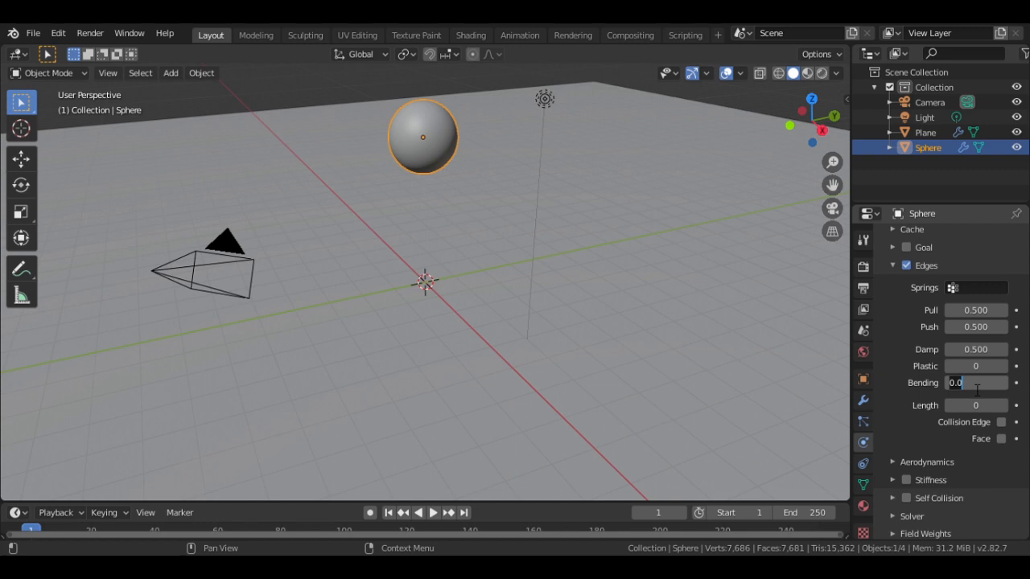
key(Home)
text(5)
key(Delete)
key(Return)
- Bake the soft body simulation from the Cache settings
scroll(901, 407, up, 8)
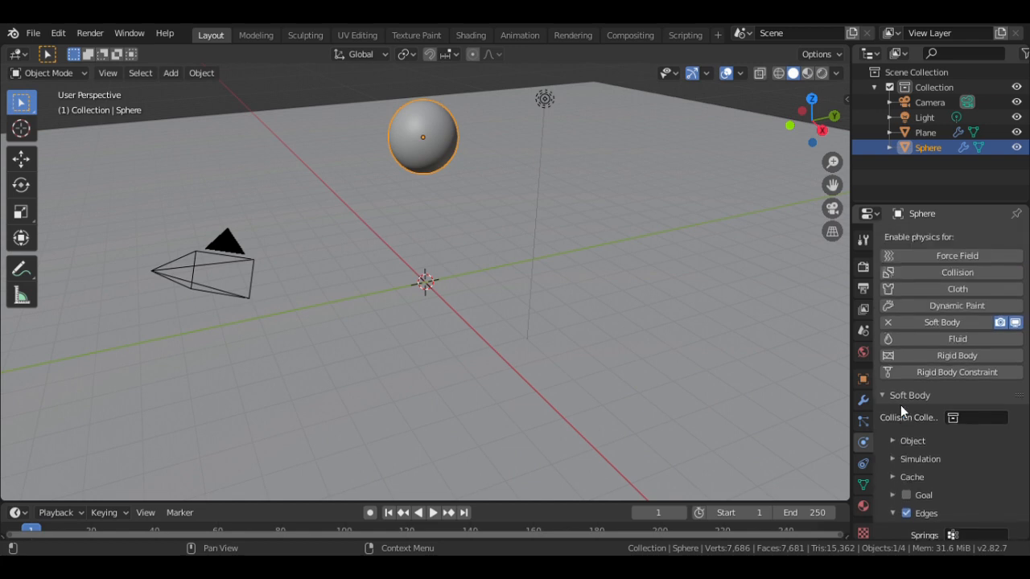
click(893, 477)
scroll(957, 468, down, 5)
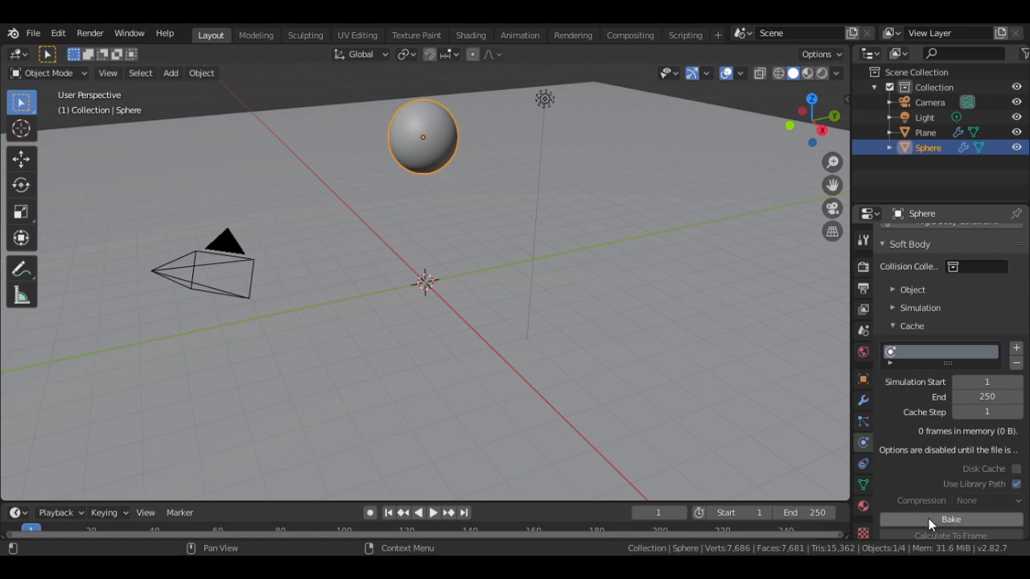
click(929, 519)
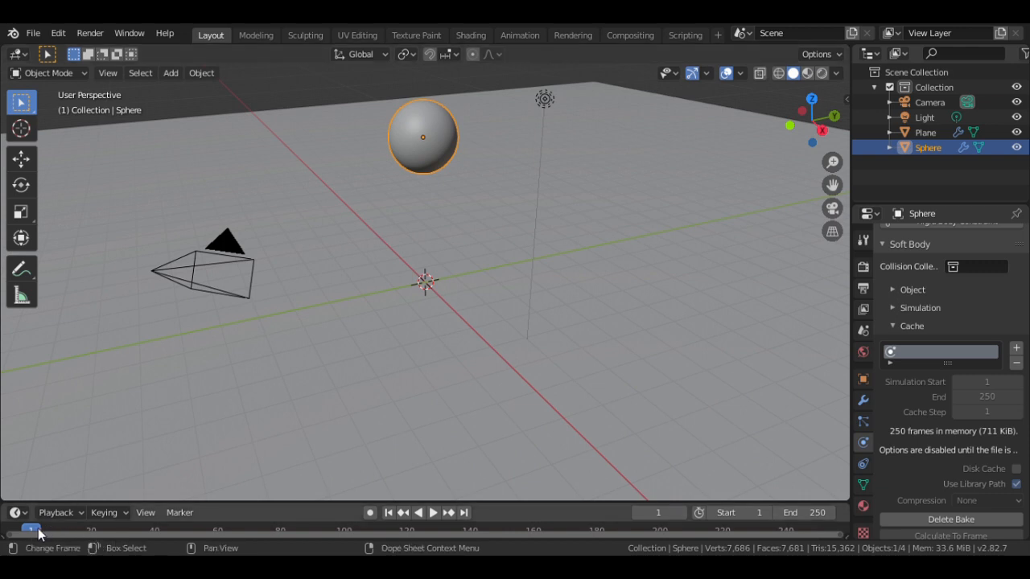
- Play and scrub the sphere's soft-body drop, then stop back at the start frame
key(space)
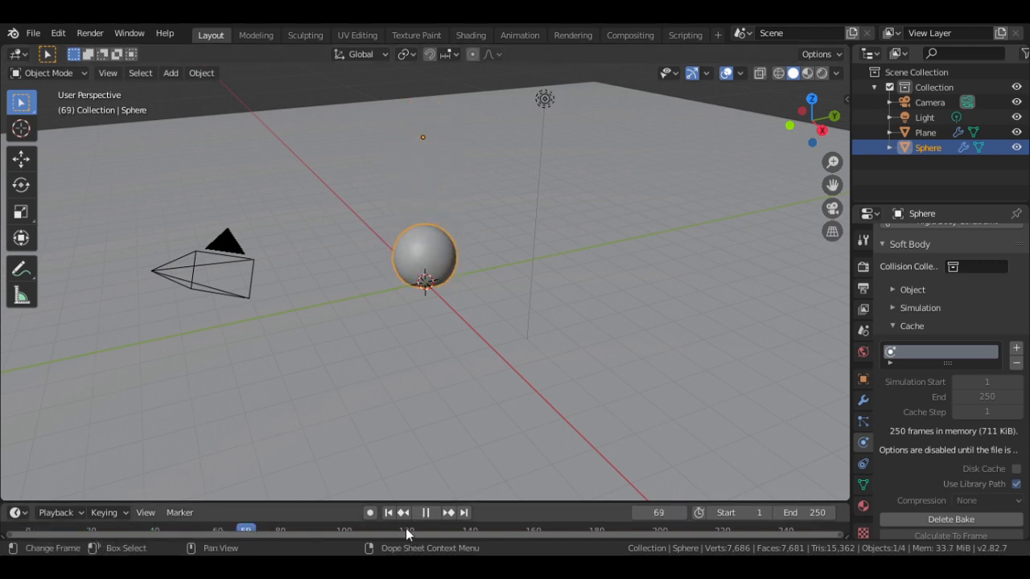
drag(406, 535, 184, 552)
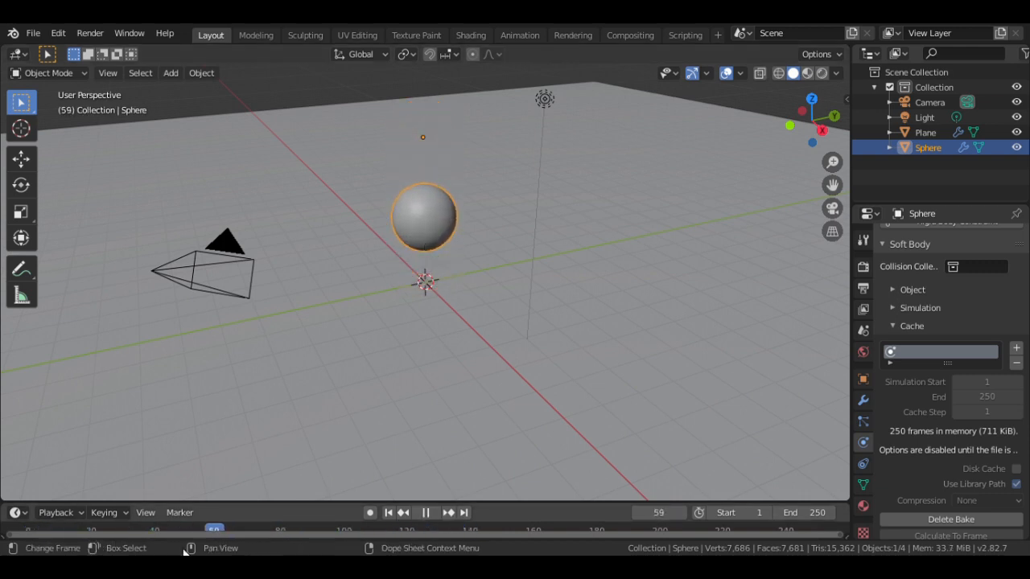
key(Escape)
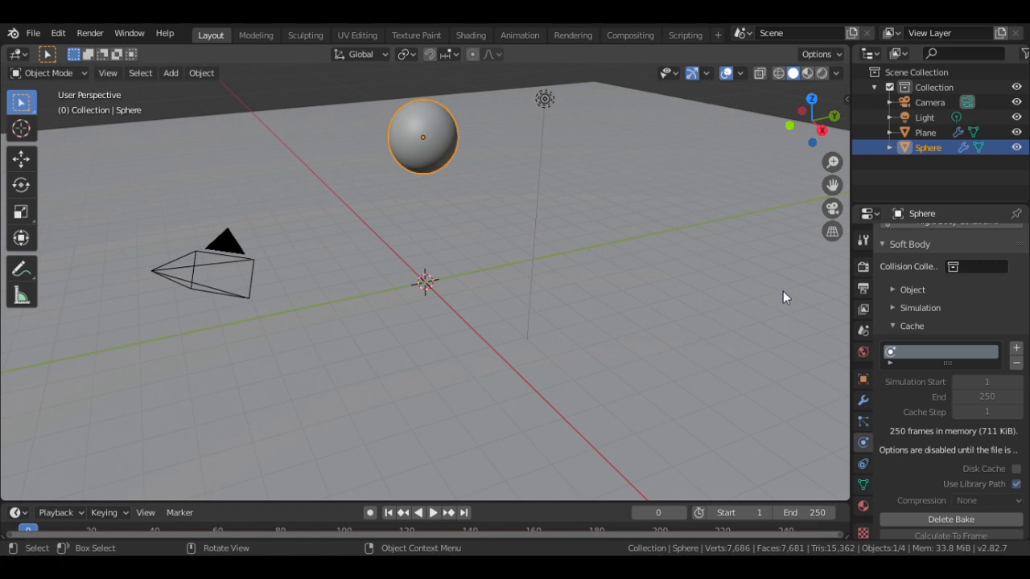
- Select the Light, switch the viewport to Rendered shading, and open Render Properties
click(546, 100)
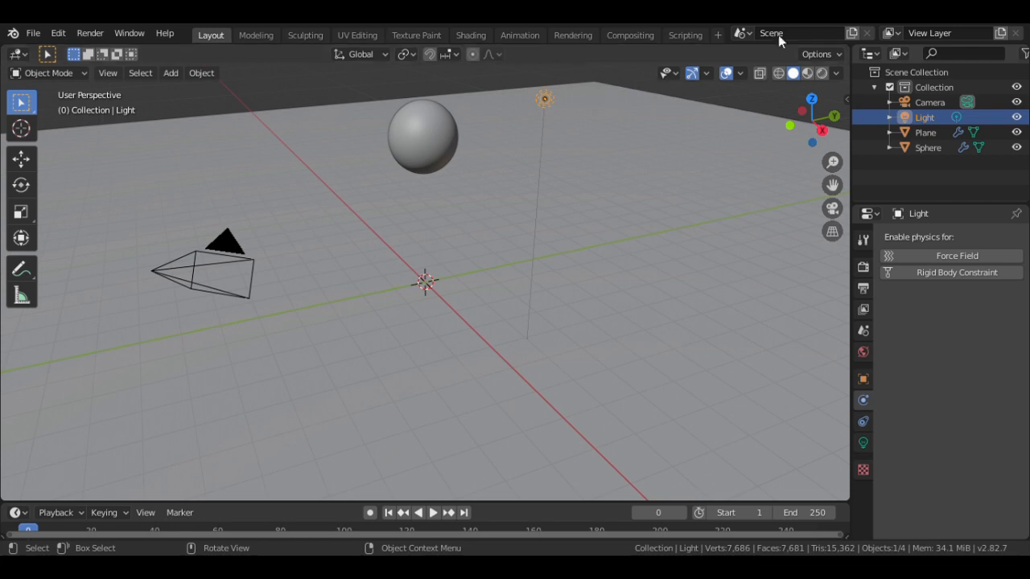
click(822, 73)
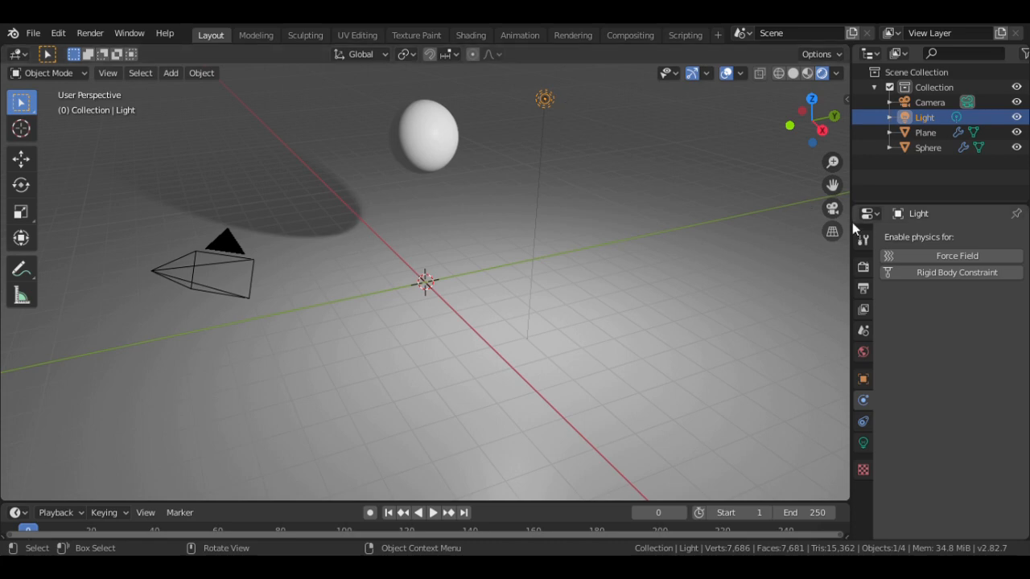
click(863, 267)
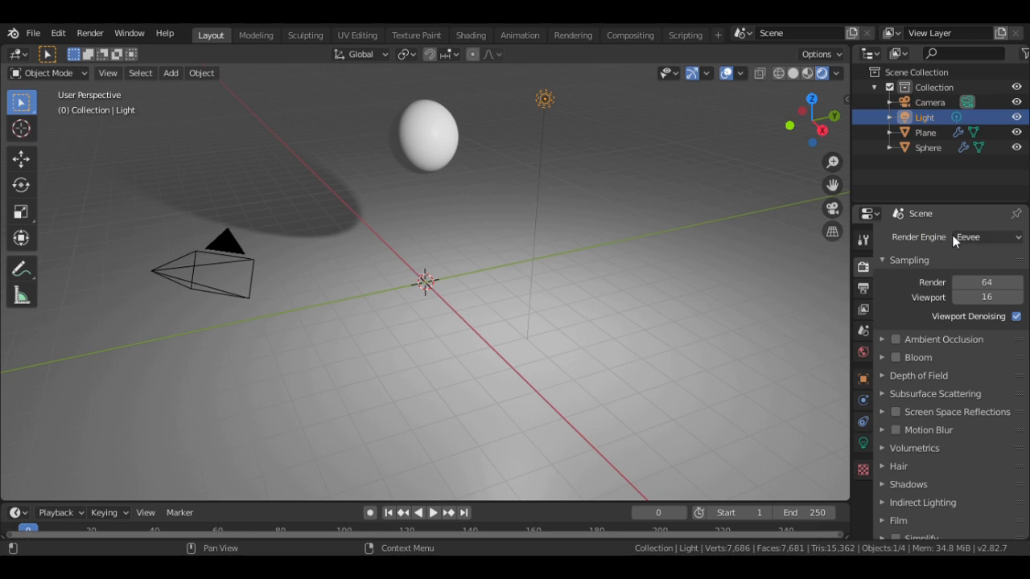
- Switch the render engine to Cycles, leaving the render device on CPU
click(977, 236)
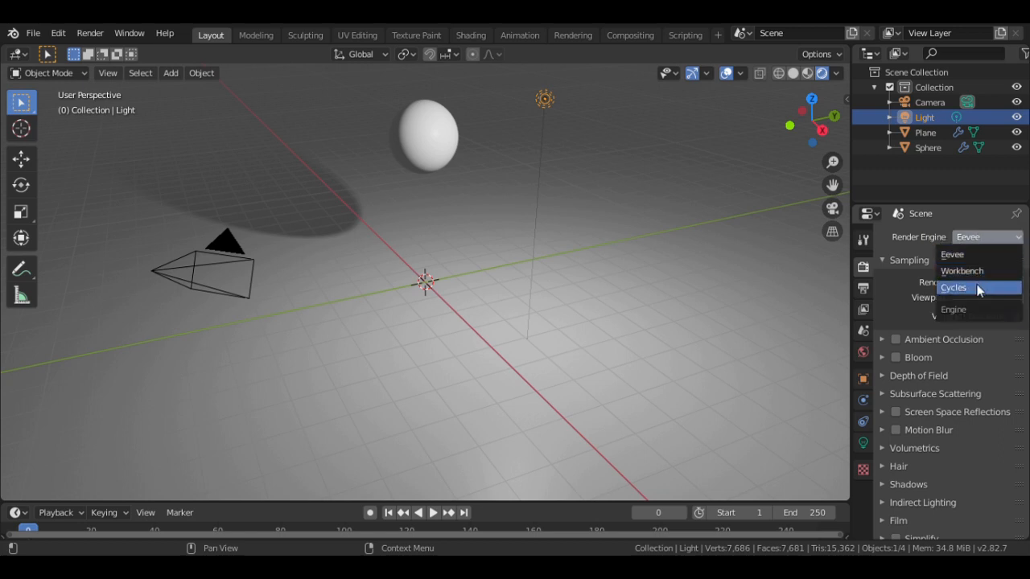
click(977, 288)
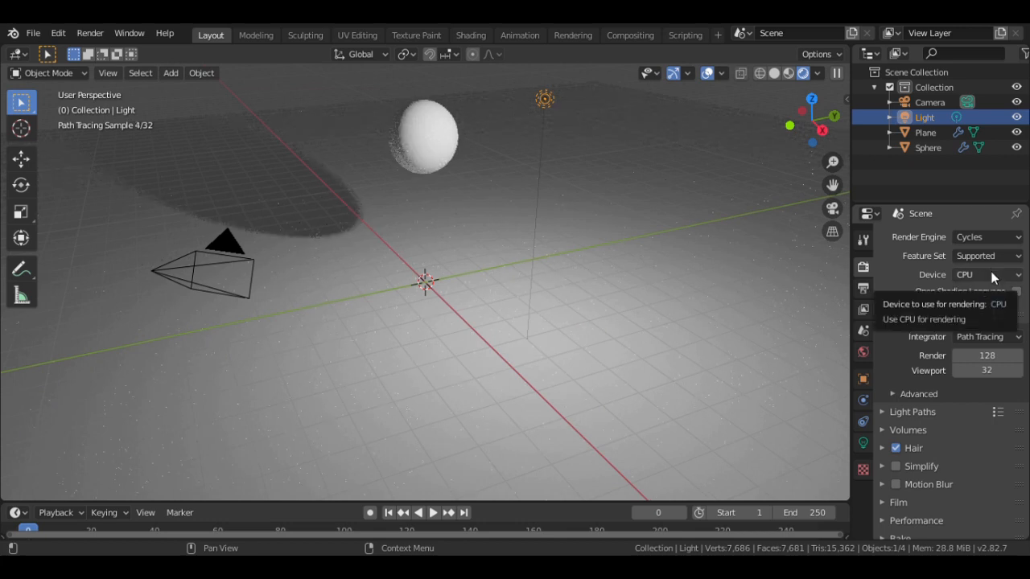
click(991, 274)
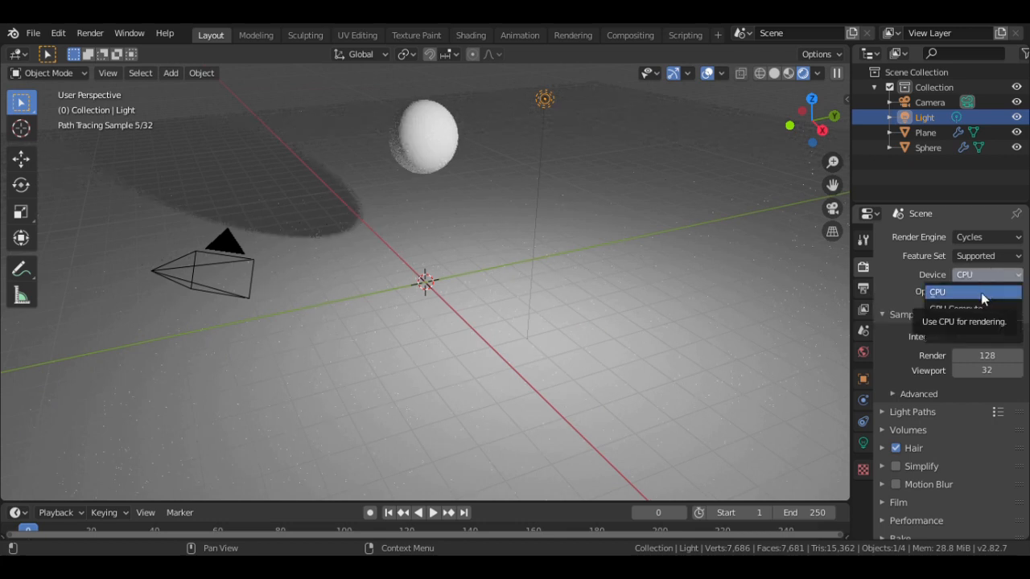
click(980, 290)
click(988, 274)
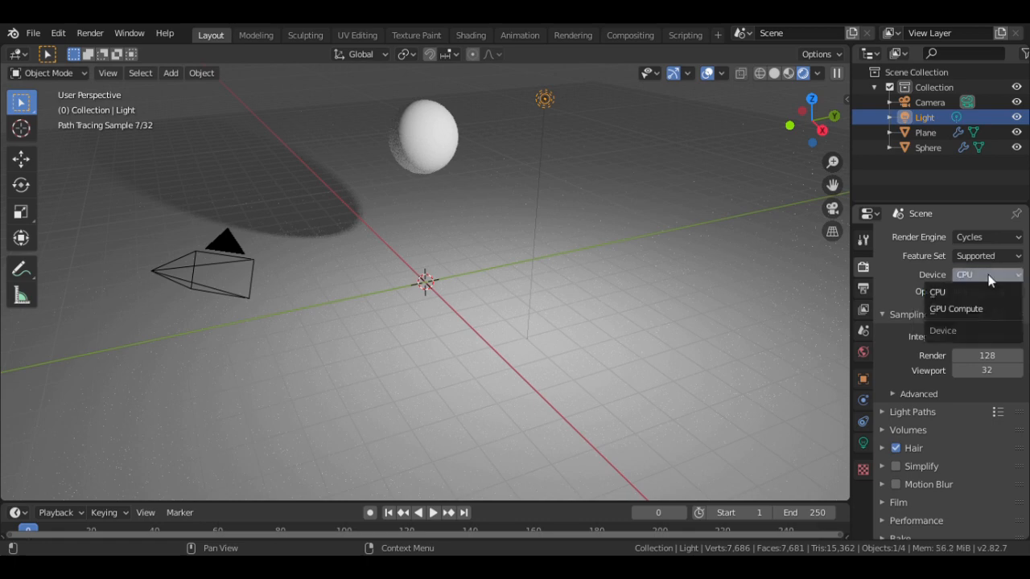
click(977, 314)
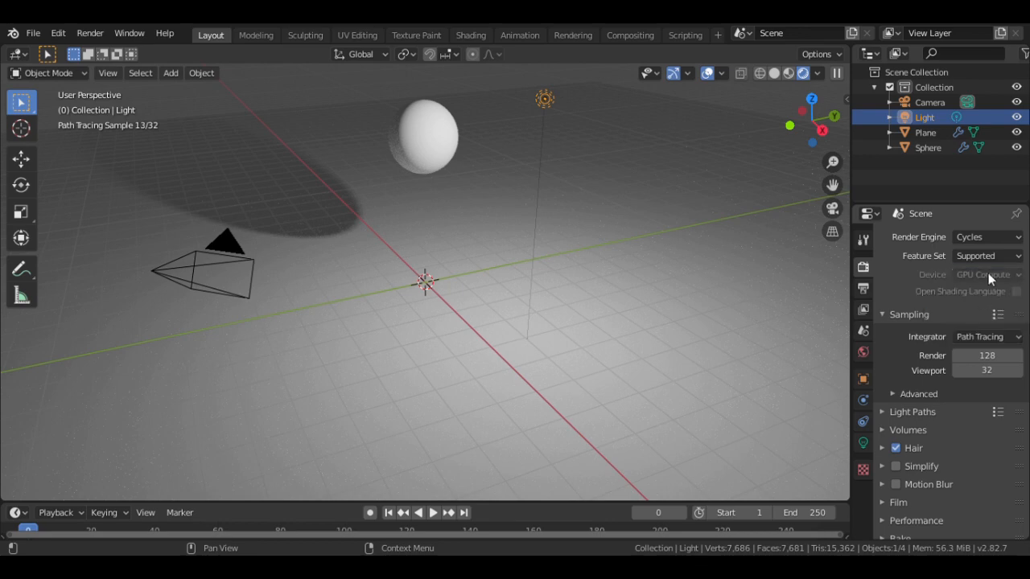
click(987, 272)
click(972, 293)
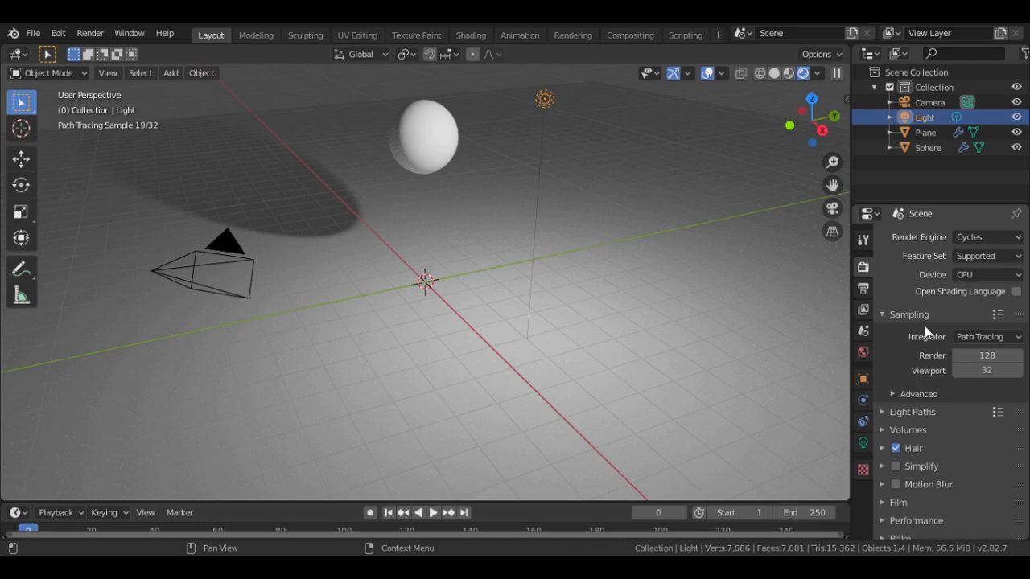
- Set render samples to 200 and turn on an animated noise seed
click(989, 356)
key(BackSpace)
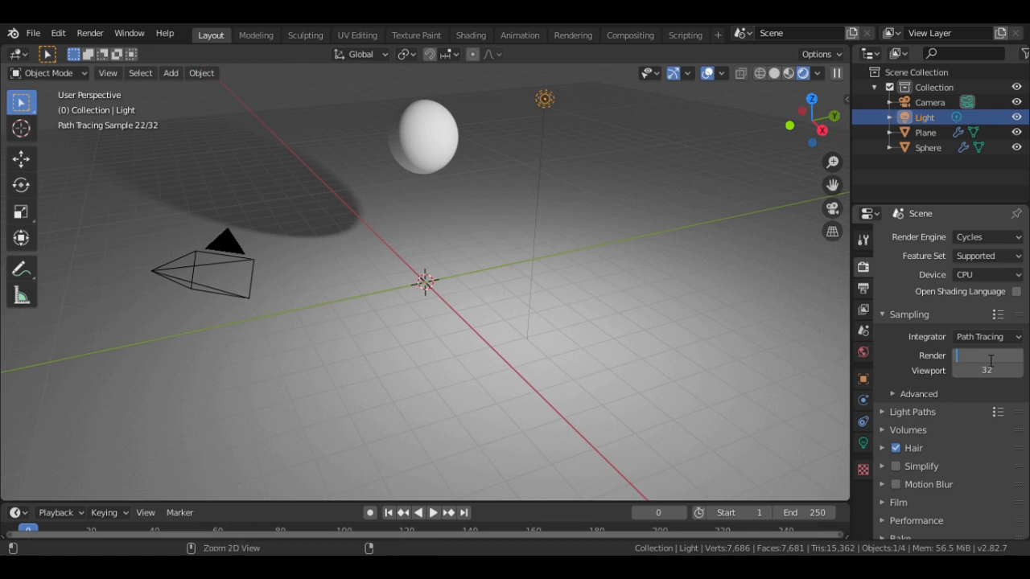
text(200)
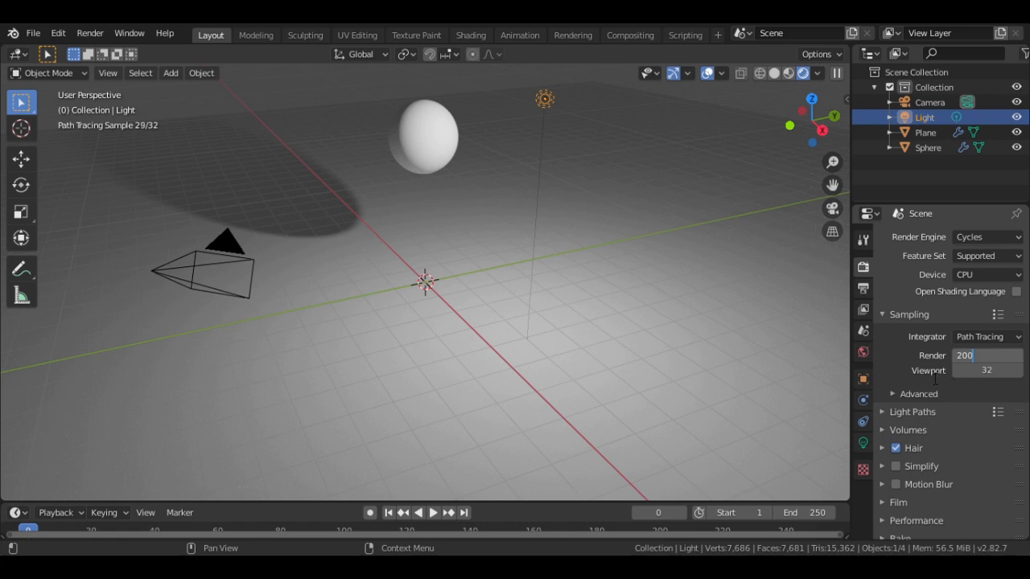
click(891, 394)
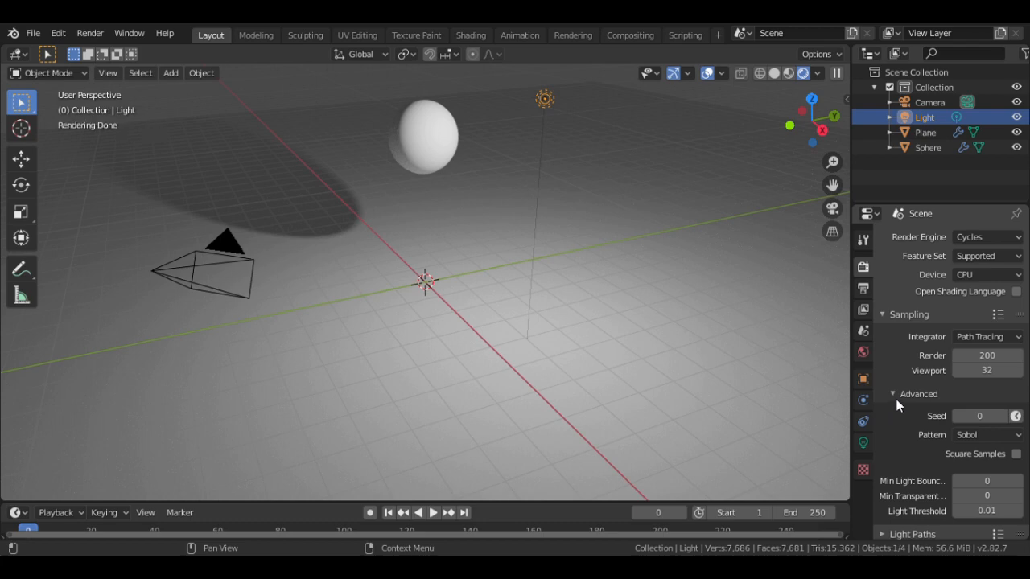
click(1015, 416)
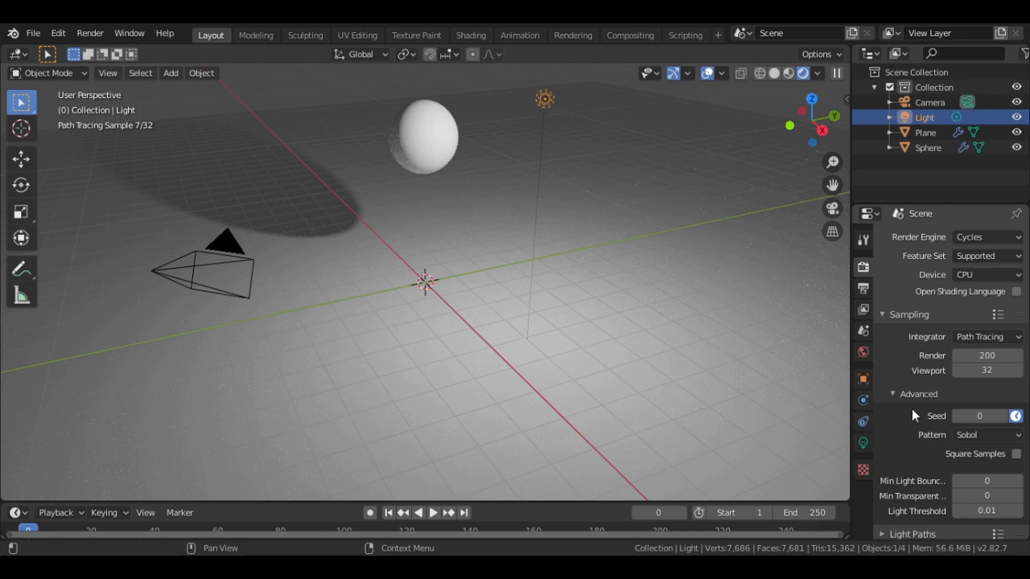
- Expand the Performance settings and set Tiles X to 512
scroll(898, 433, down, 5)
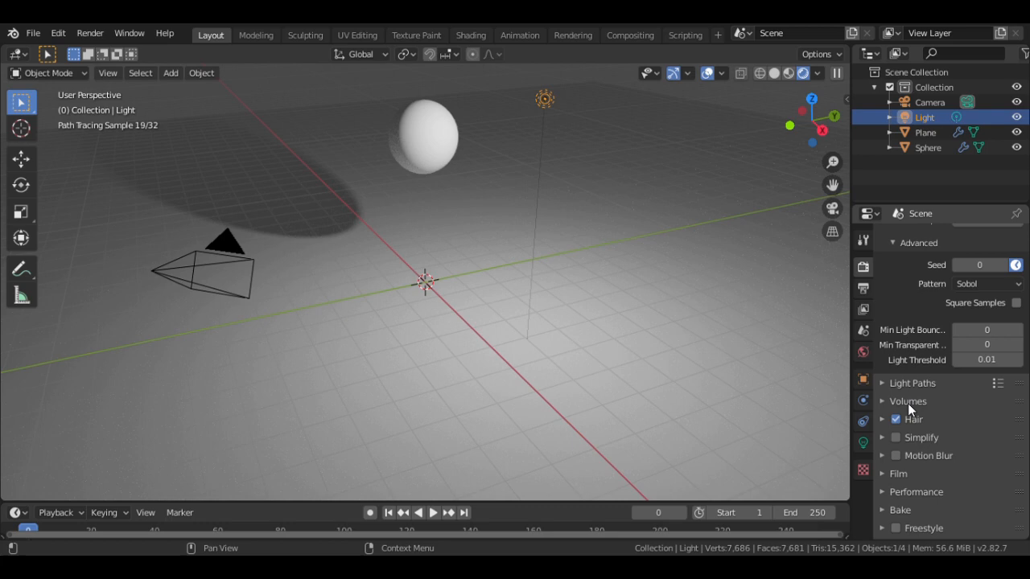
click(882, 492)
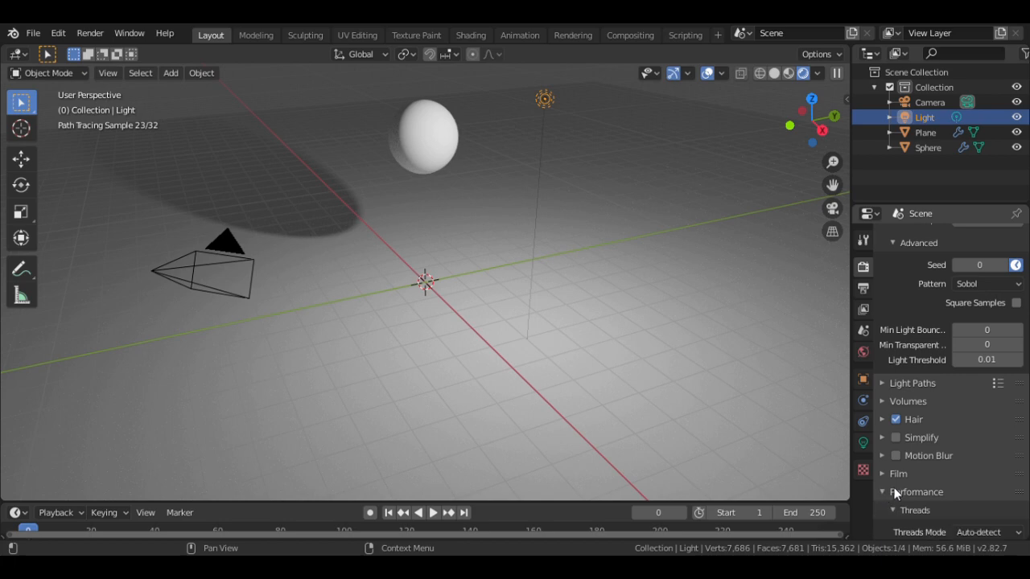
scroll(881, 522, down, 4)
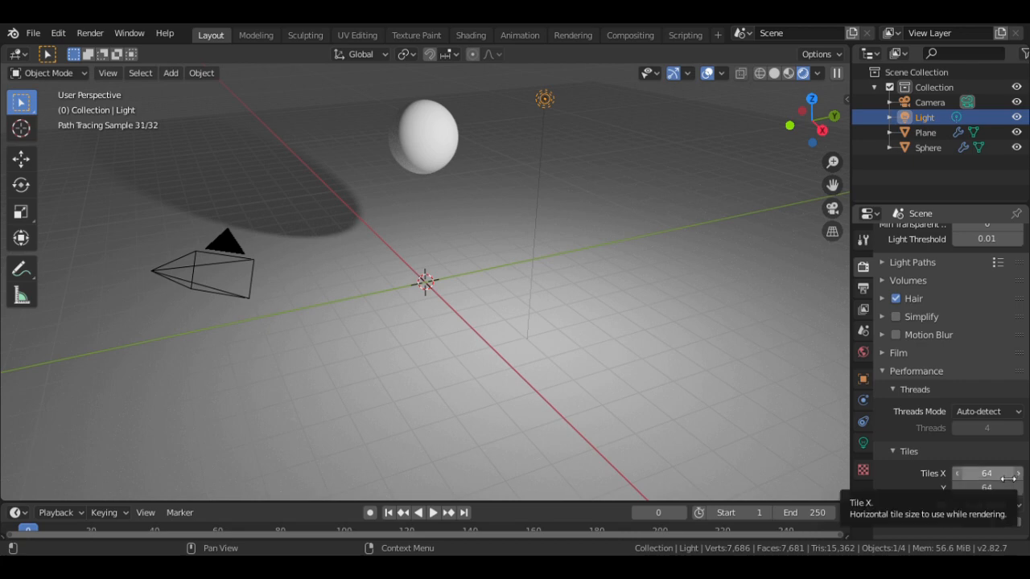
click(1007, 478)
key(BackSpace)
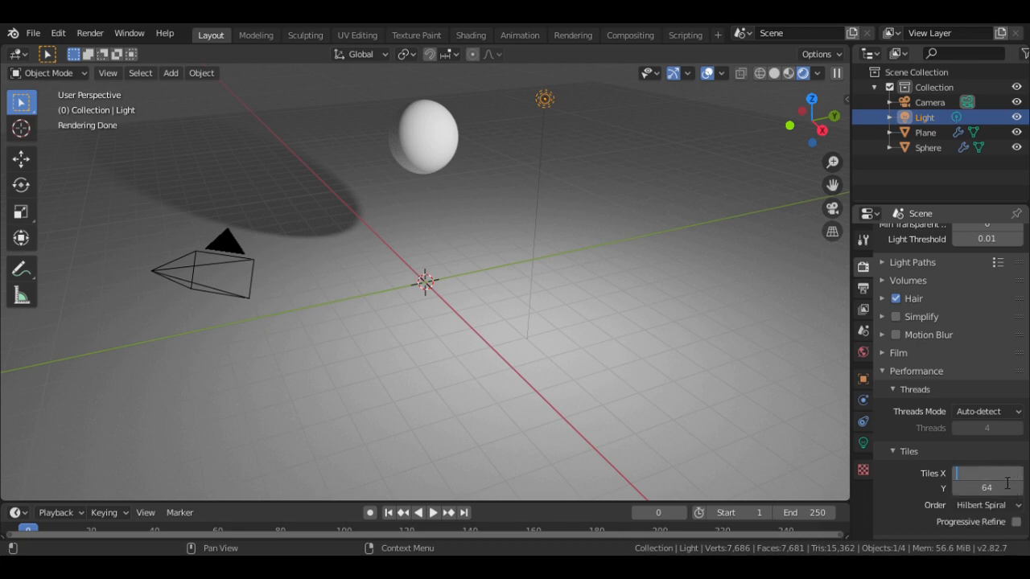
text(512)
key(Return)
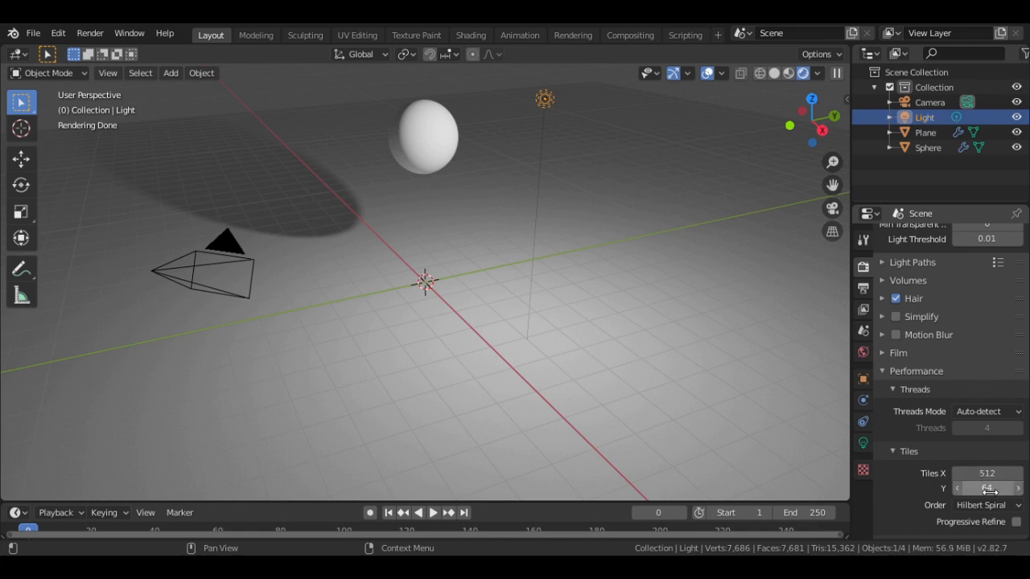
- Set both Tiles Y and Tiles X back to 64
click(990, 489)
text(512)
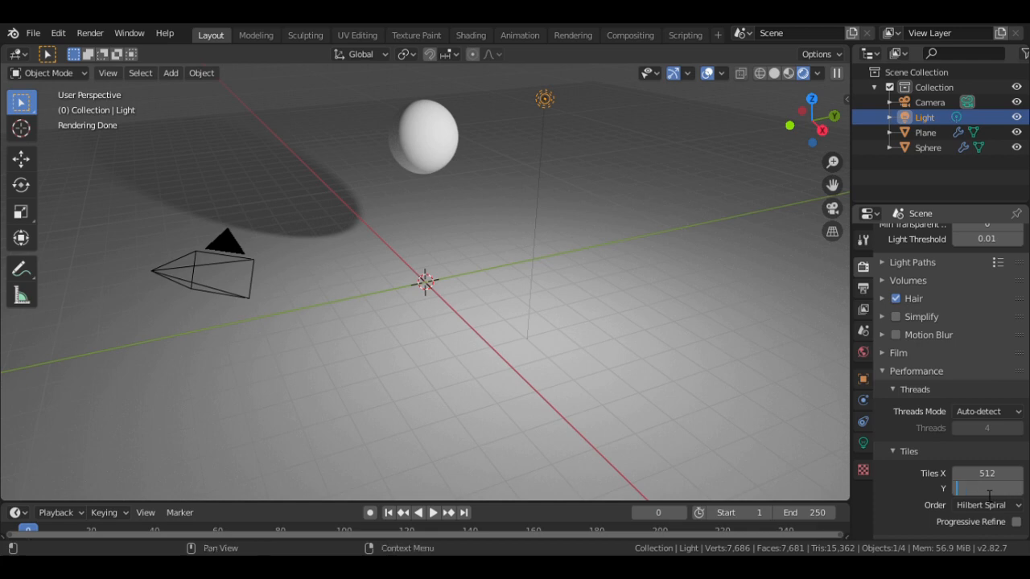
key(BackSpace)
key(BackSpace)
key(BackSpace)
text(64)
key(Return)
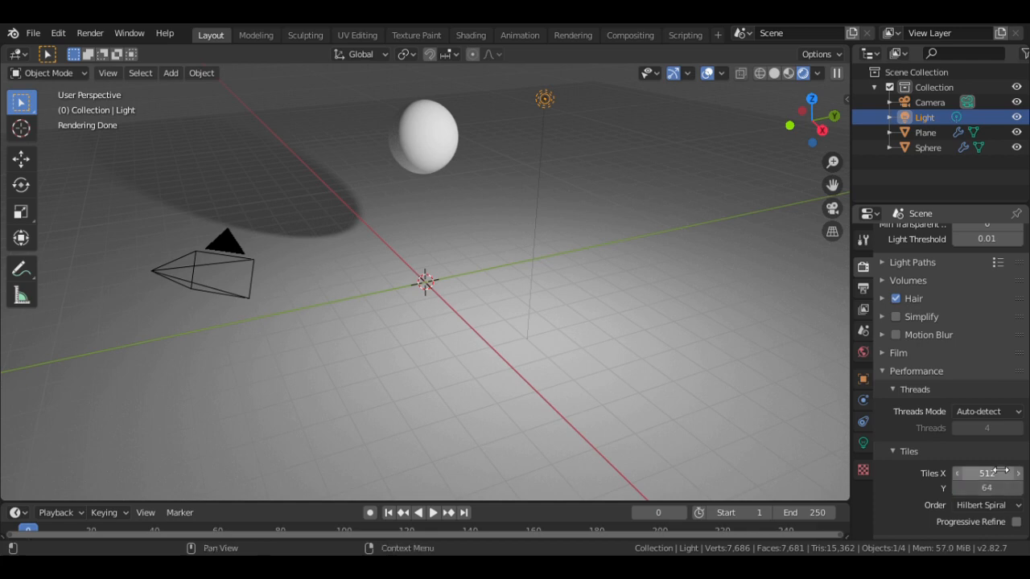
click(1001, 474)
key(BackSpace)
text(64)
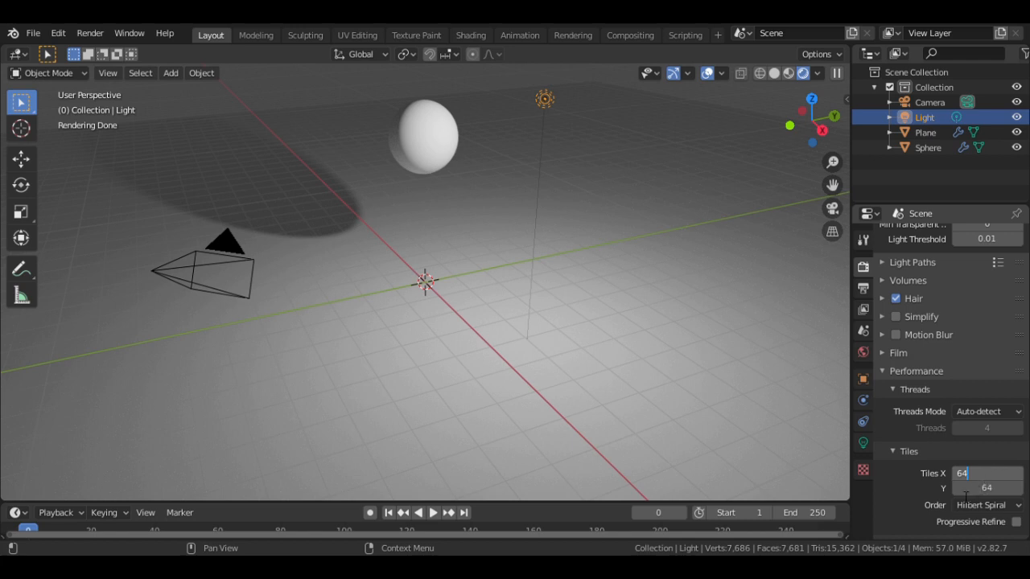
click(898, 488)
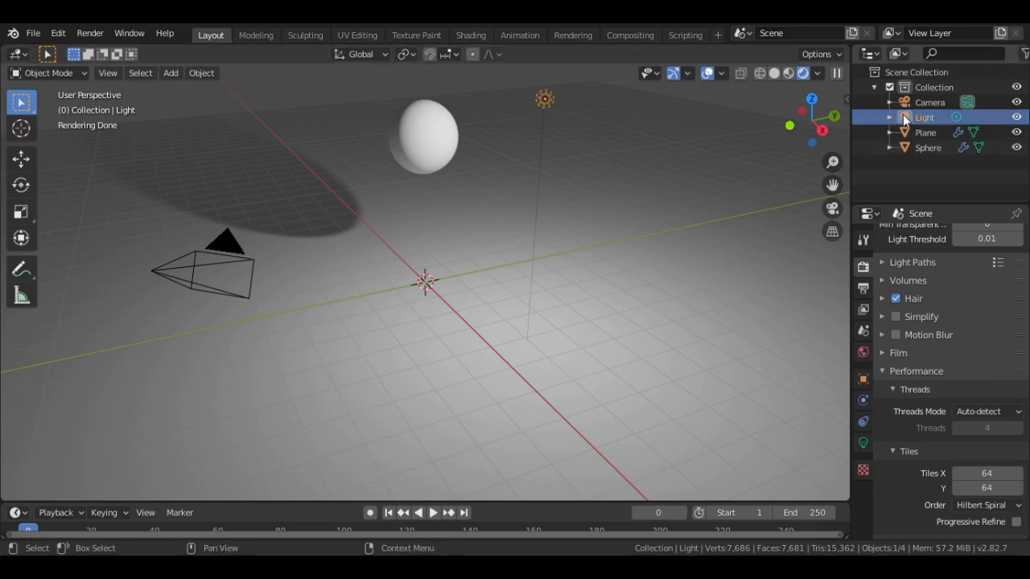
- In the Light's data settings, change it from Point to Sun and set its strength to 15
click(863, 291)
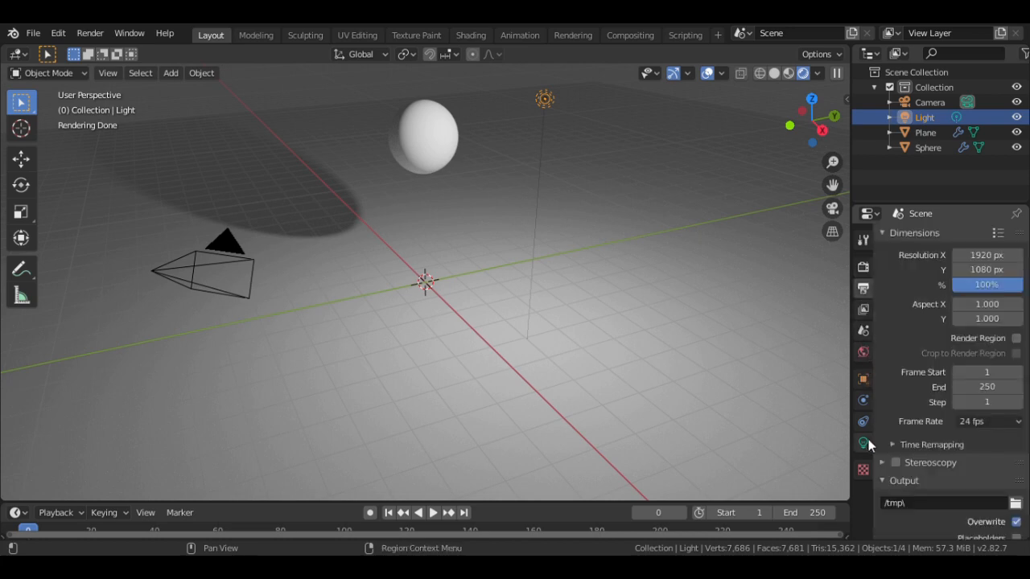
click(864, 443)
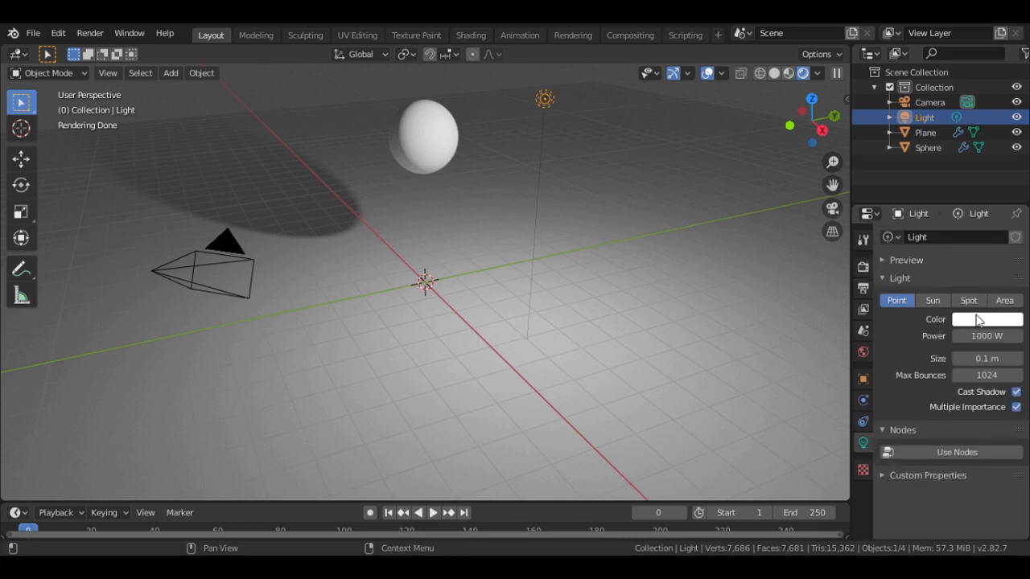
click(934, 301)
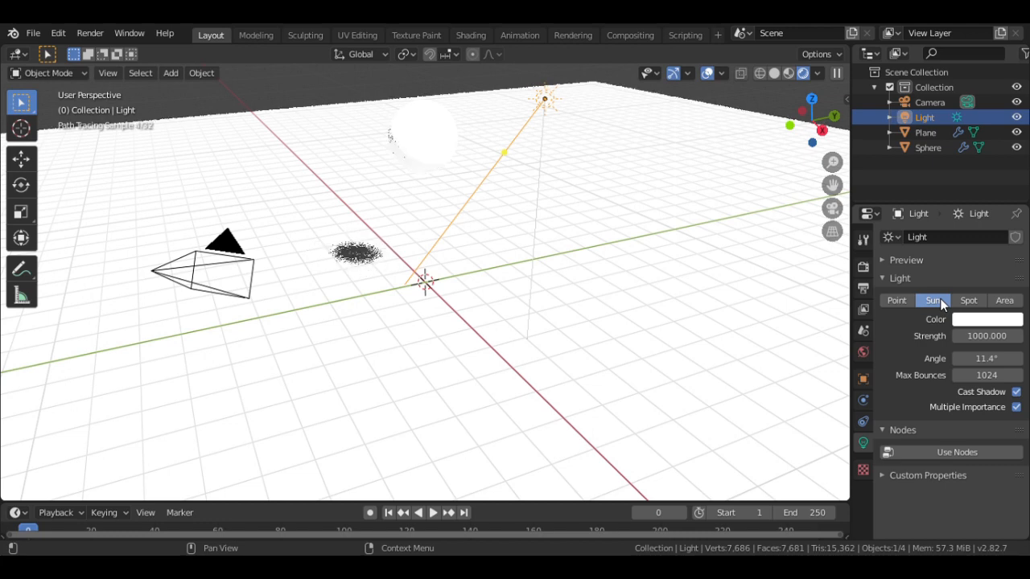
click(981, 336)
key(End)
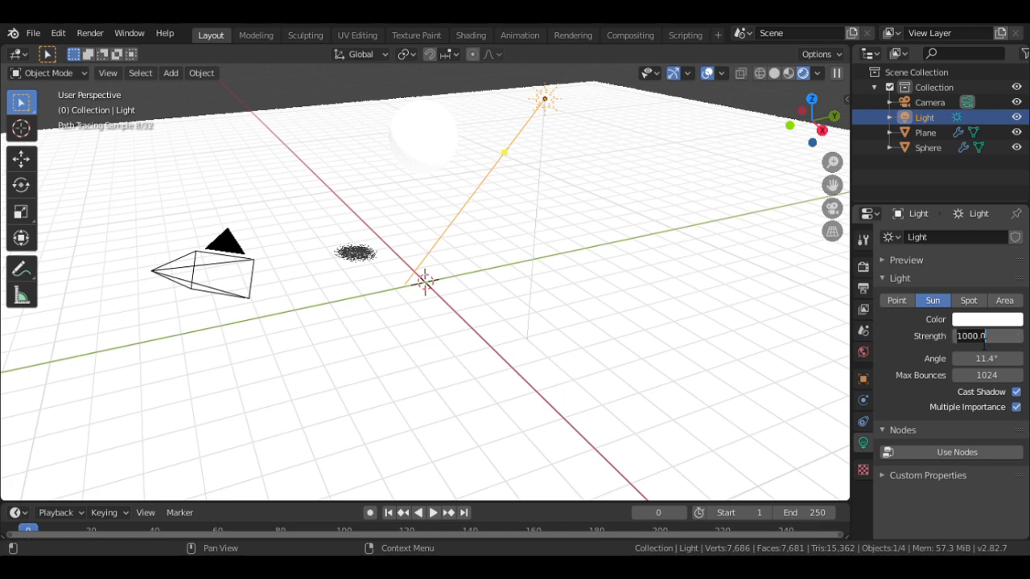
key(BackSpace)
key(BackSpace)
click(985, 343)
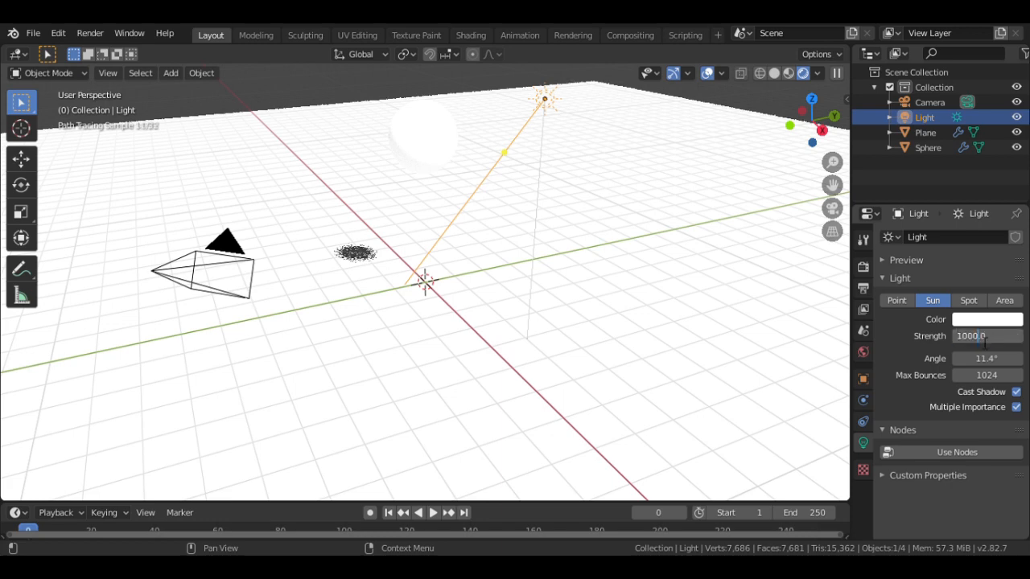
key(BackSpace)
key(BackSpace)
key(BackSpace)
key(BackSpace)
text(15)
key(Return)
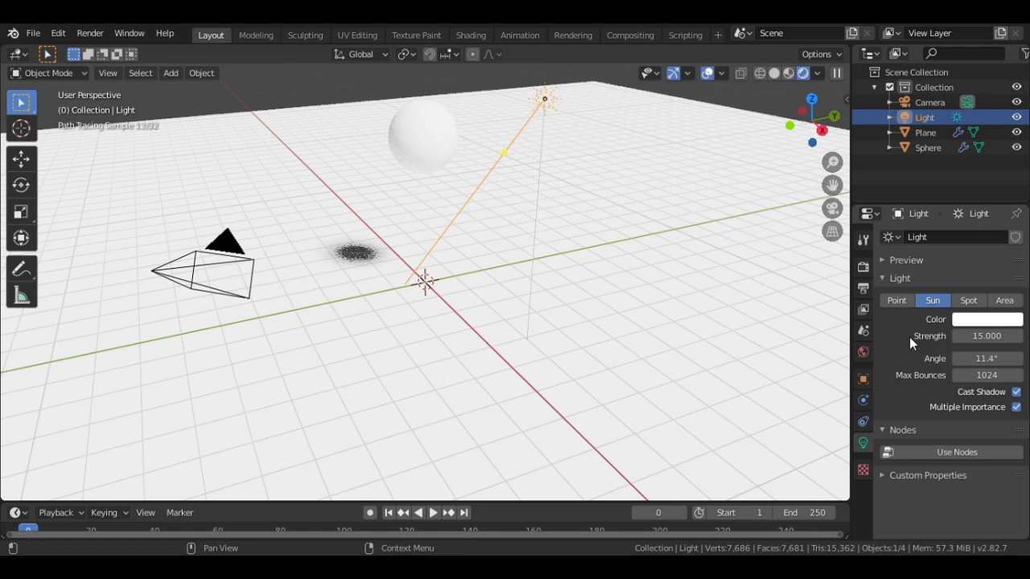
right_click(441, 130)
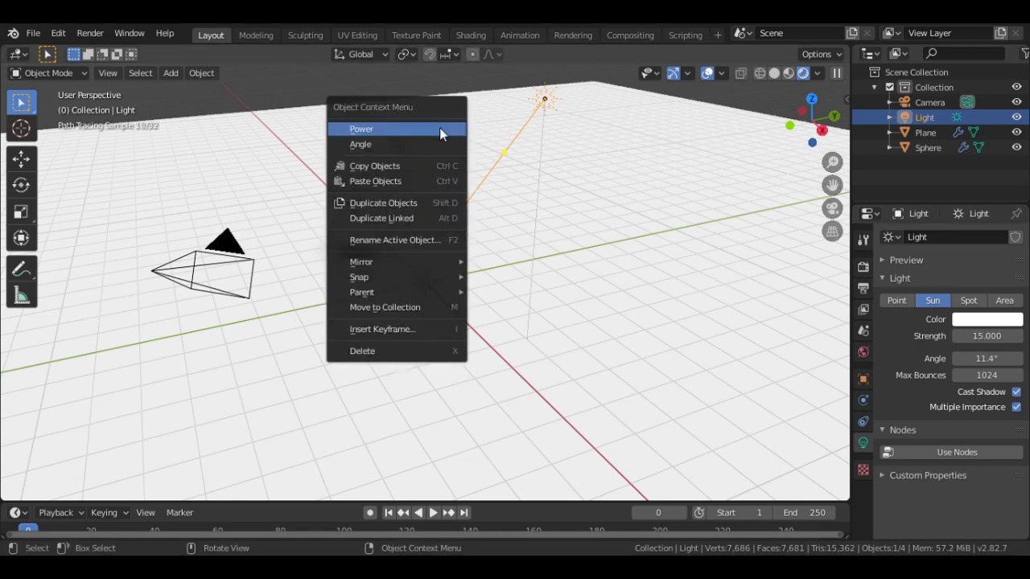
- Select the sphere, create a new material for it, and set its surface to Diffuse BSDF
click(439, 145)
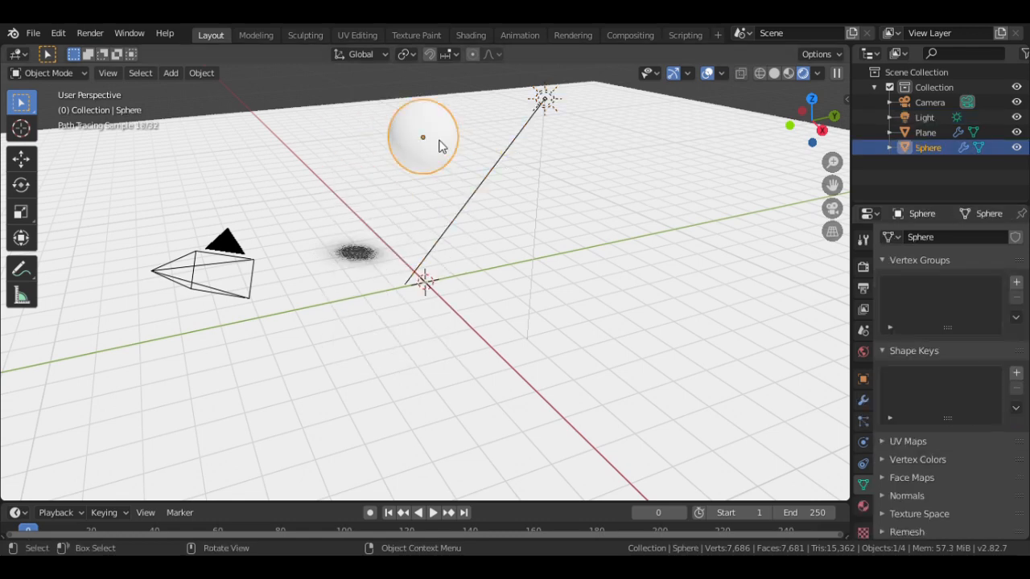
click(864, 507)
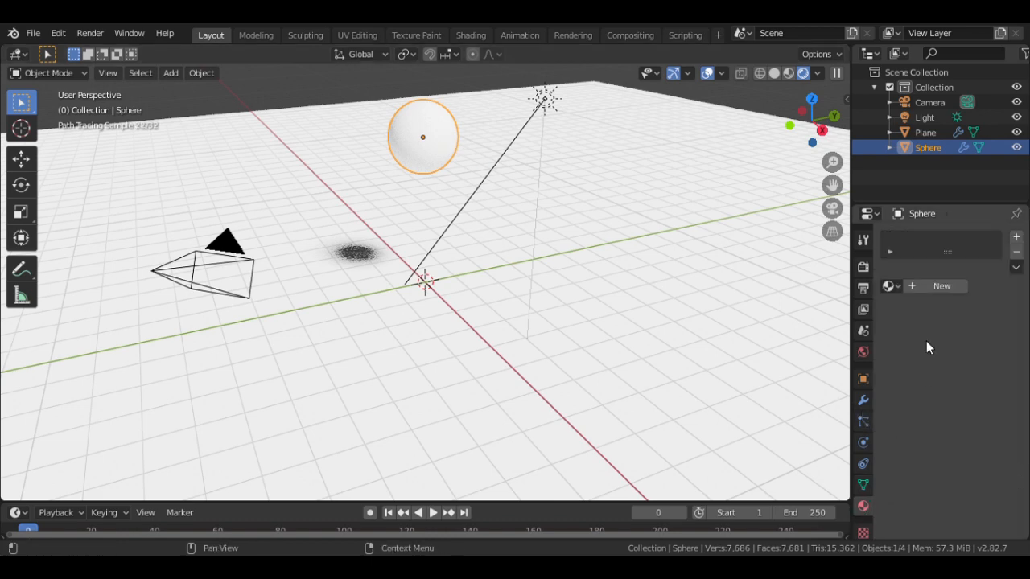
click(864, 532)
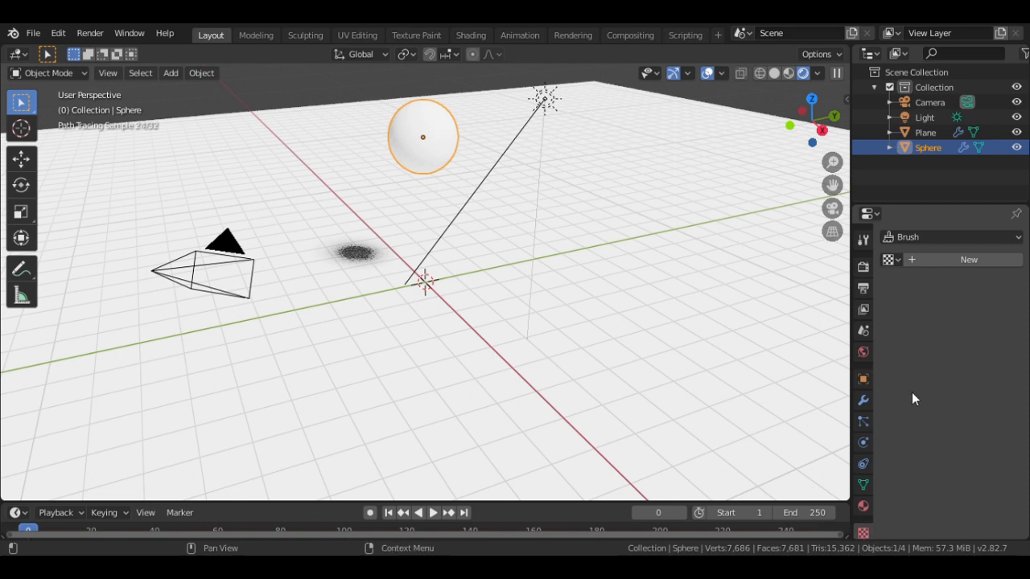
click(866, 506)
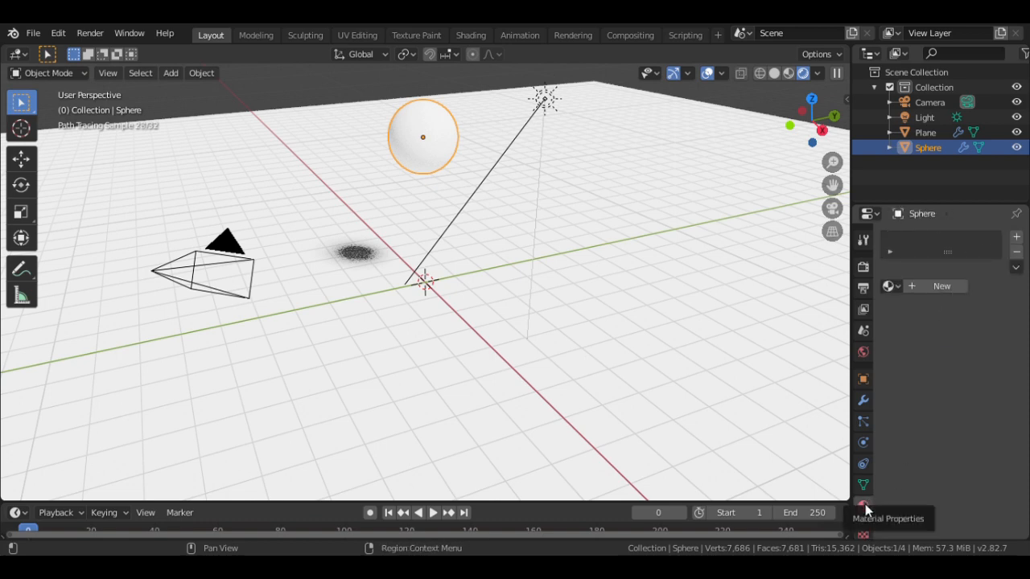
click(922, 287)
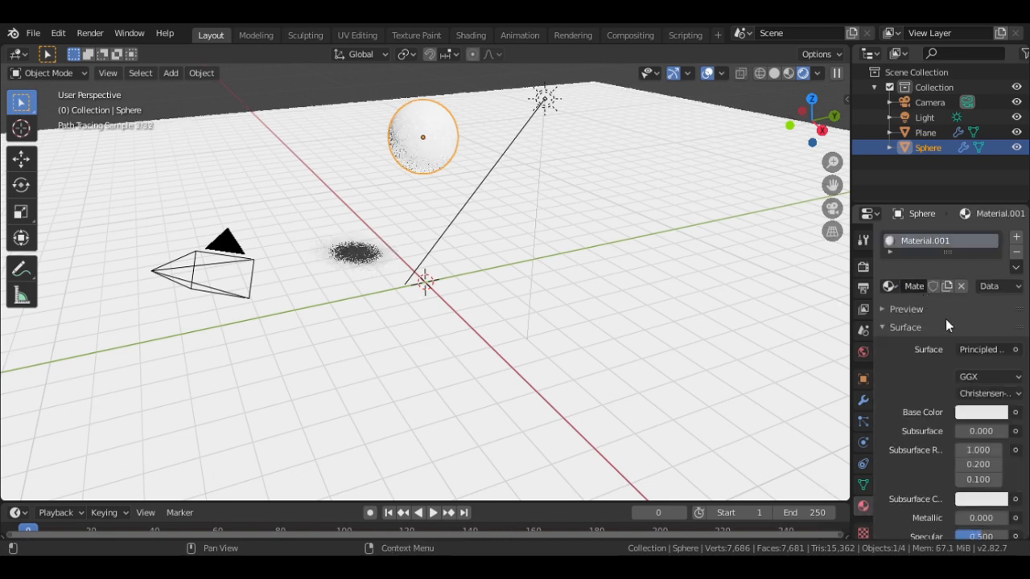
click(995, 349)
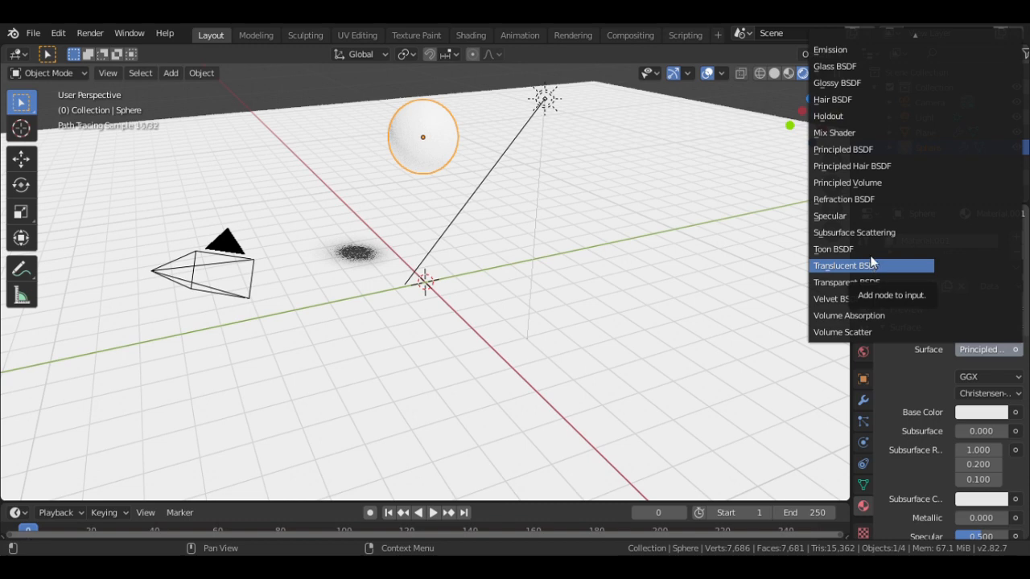
click(847, 91)
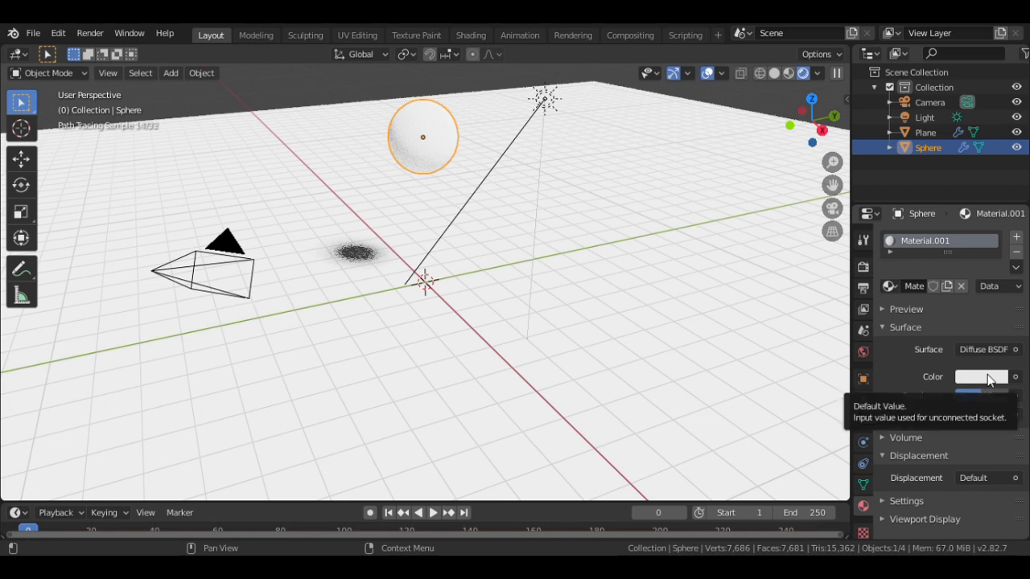
- Set the diffuse colour to red on the HSV colour wheel
click(990, 381)
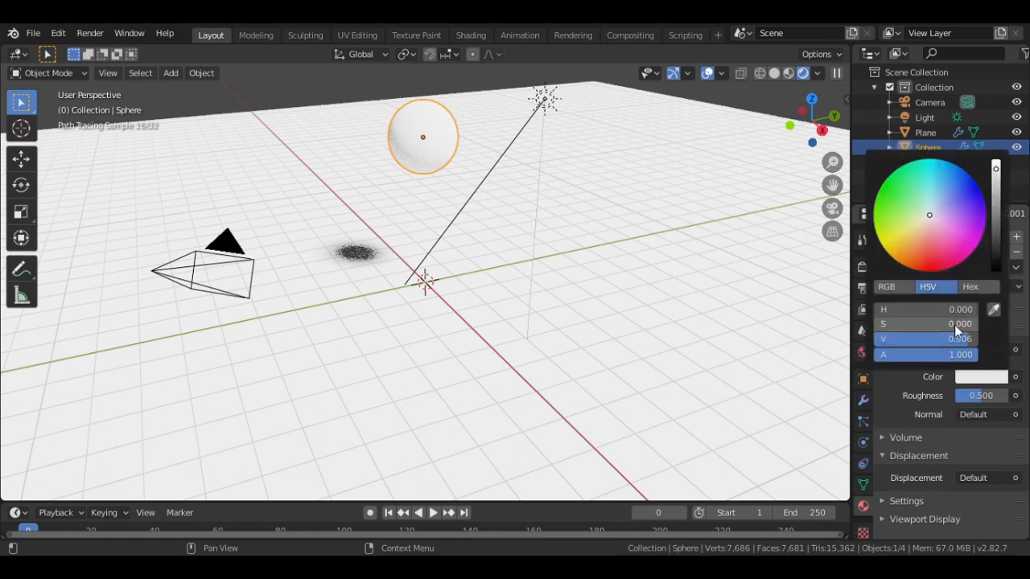
click(932, 265)
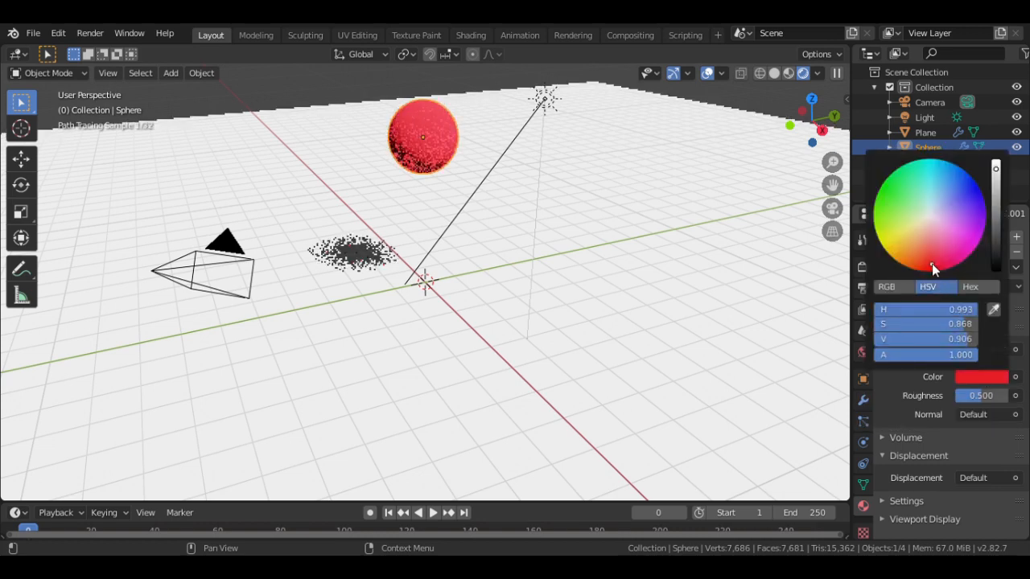
drag(933, 265, 934, 266)
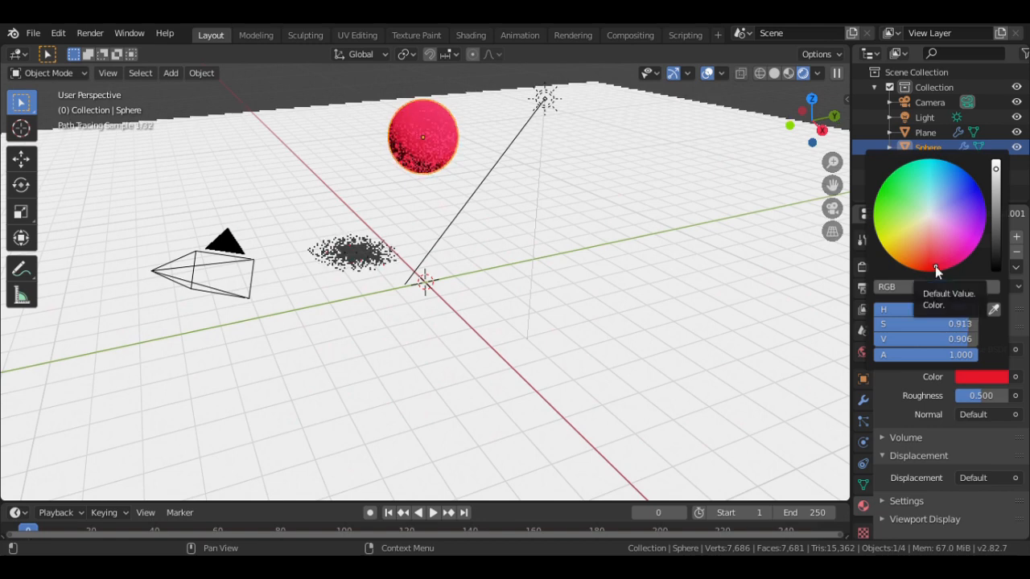
click(934, 266)
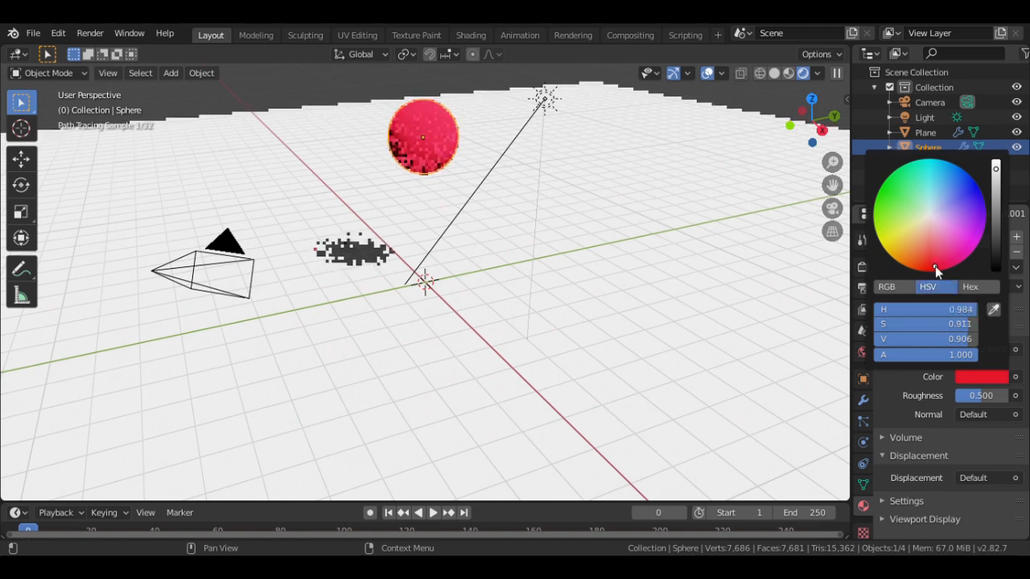
click(889, 381)
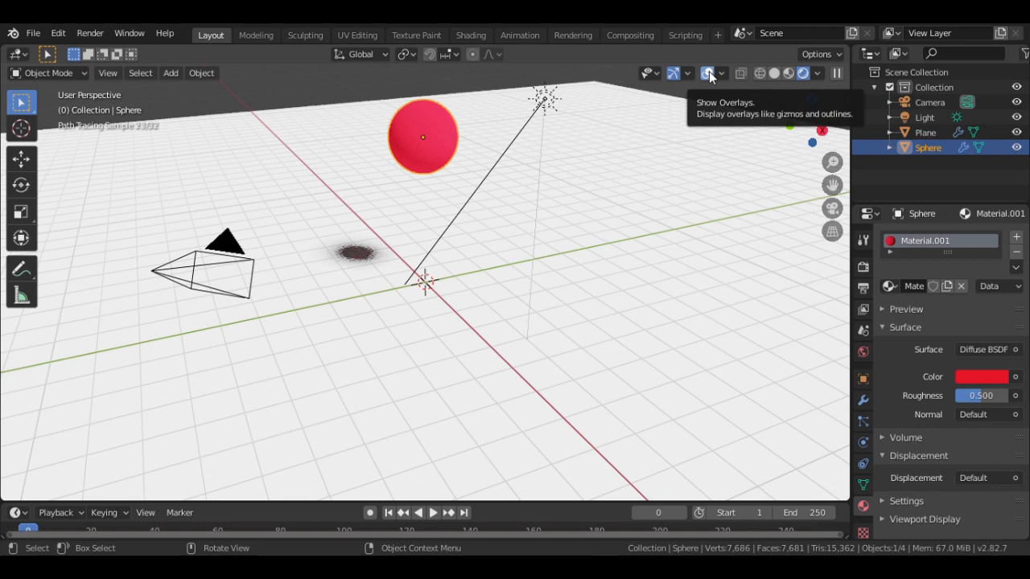
- Turn off viewport overlays, select the ground plane, and switch to camera view with Numpad 0
click(705, 74)
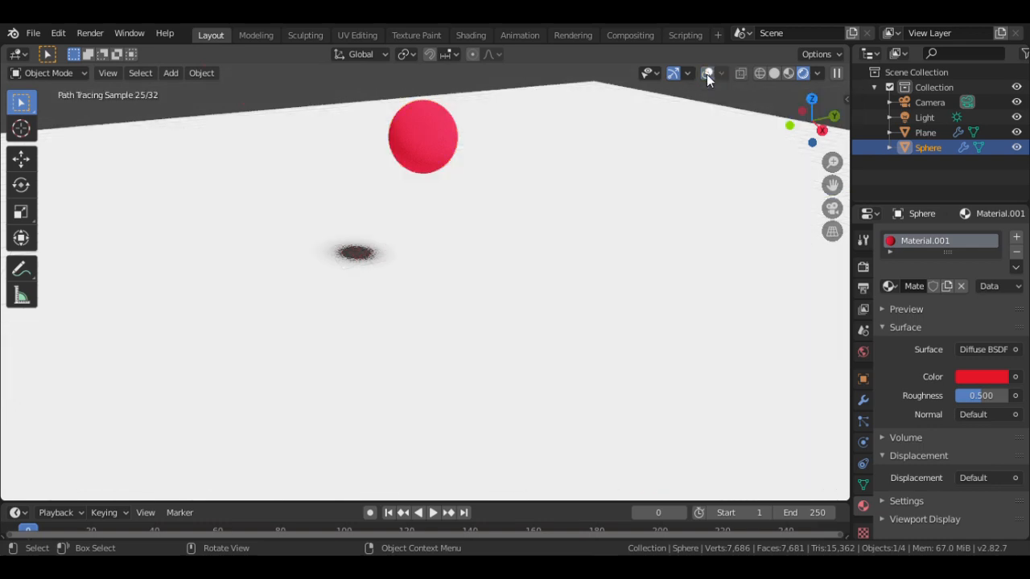
click(414, 197)
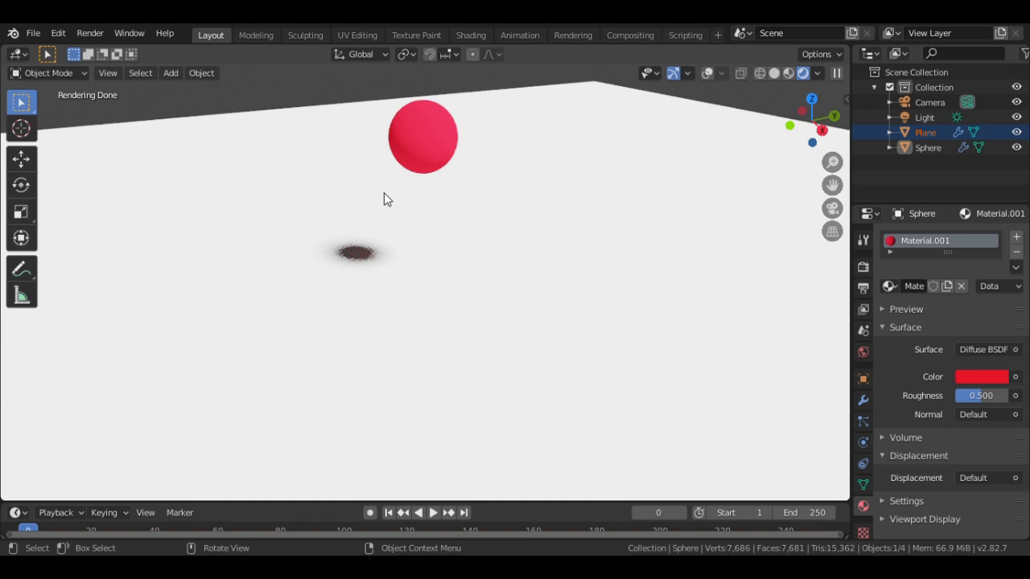
key(KP_0)
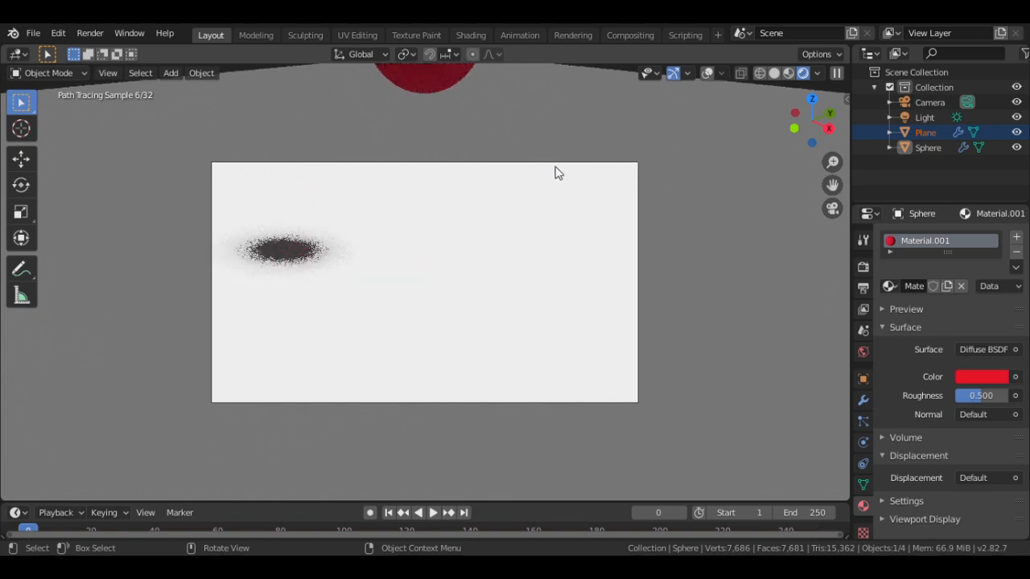
- Lock the camera to the view, then zoom and pan to frame the sphere and shadow
click(845, 102)
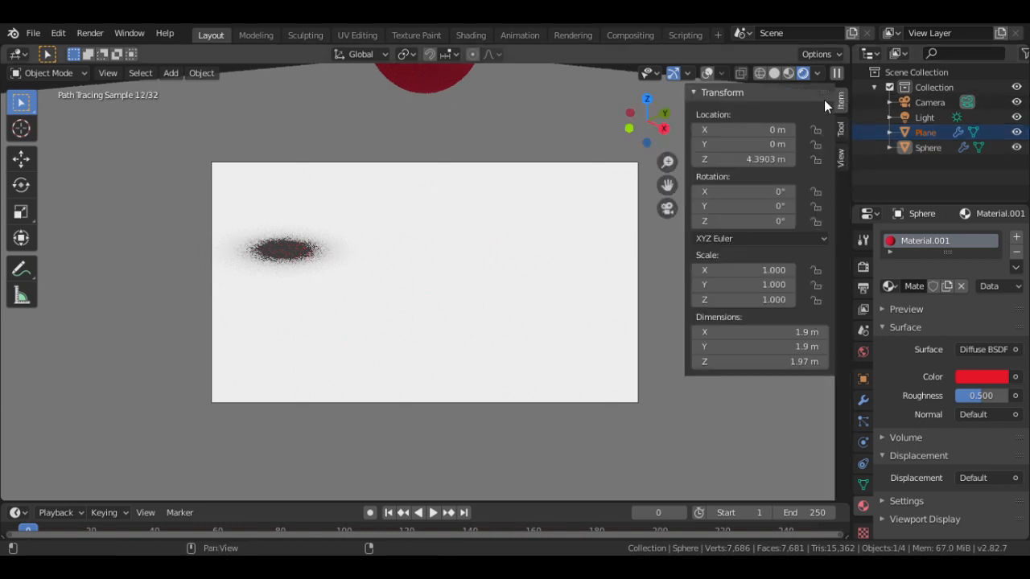
click(842, 157)
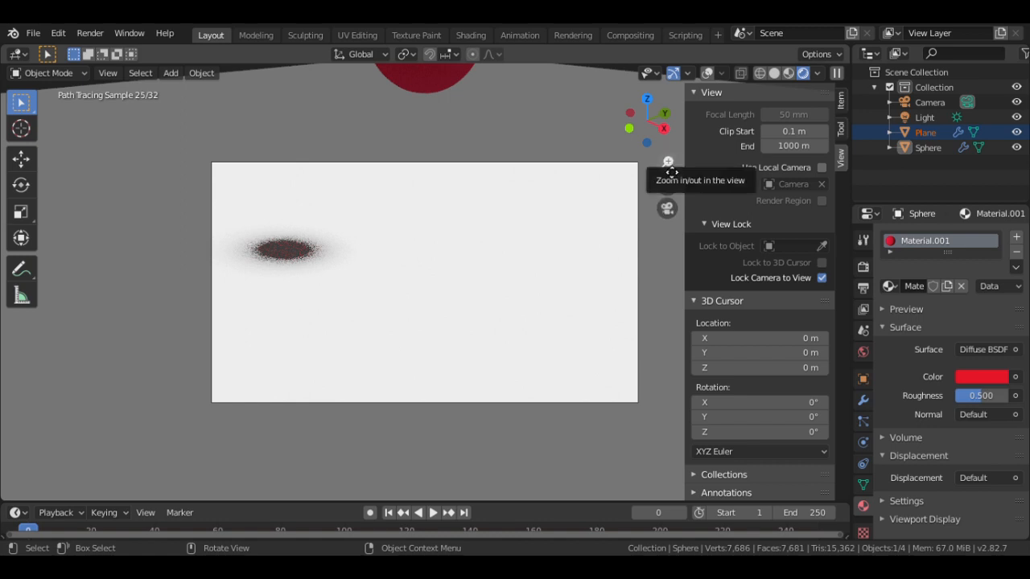
drag(671, 172, 671, 259)
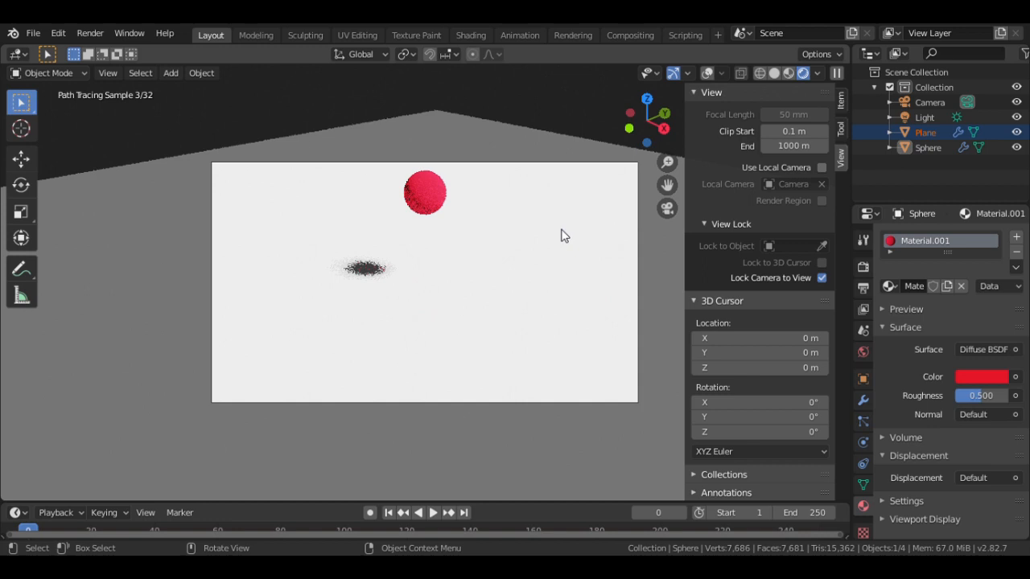
drag(667, 162, 667, 141)
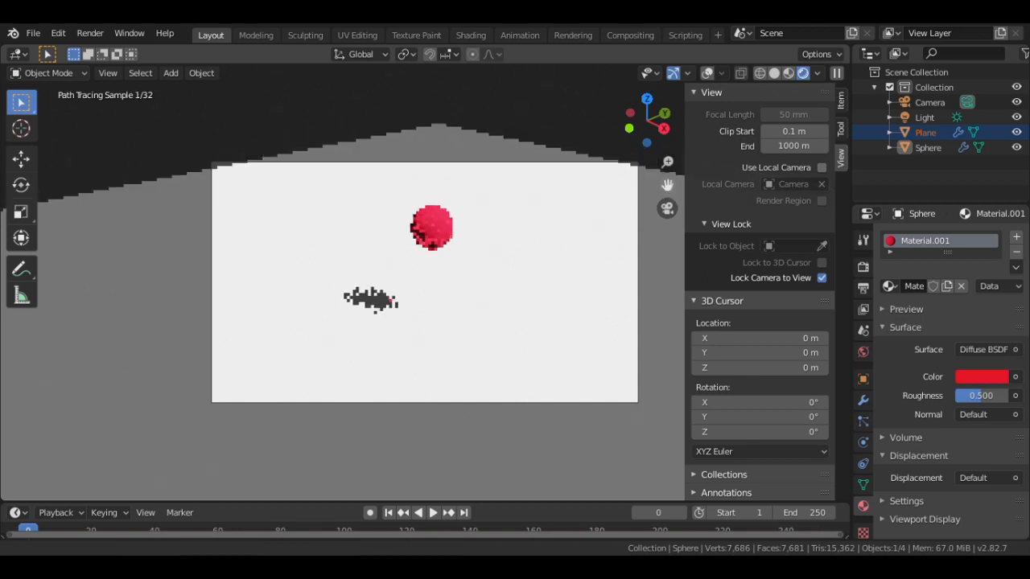
mouse_move(667, 185)
mouse_down()
mouse_move(665, 227)
mouse_move(689, 222)
mouse_move(691, 176)
mouse_move(673, 198)
mouse_move(667, 152)
mouse_move(674, 191)
mouse_up()
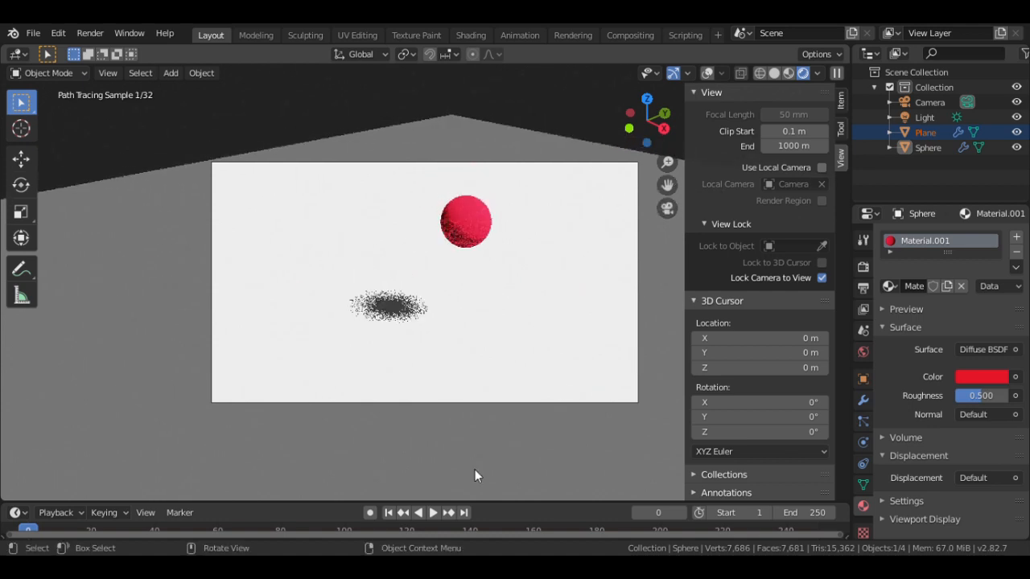
drag(31, 528, 36, 529)
- Play the bouncing sphere animation, scrub through it, and stop back at frame 0
key(space)
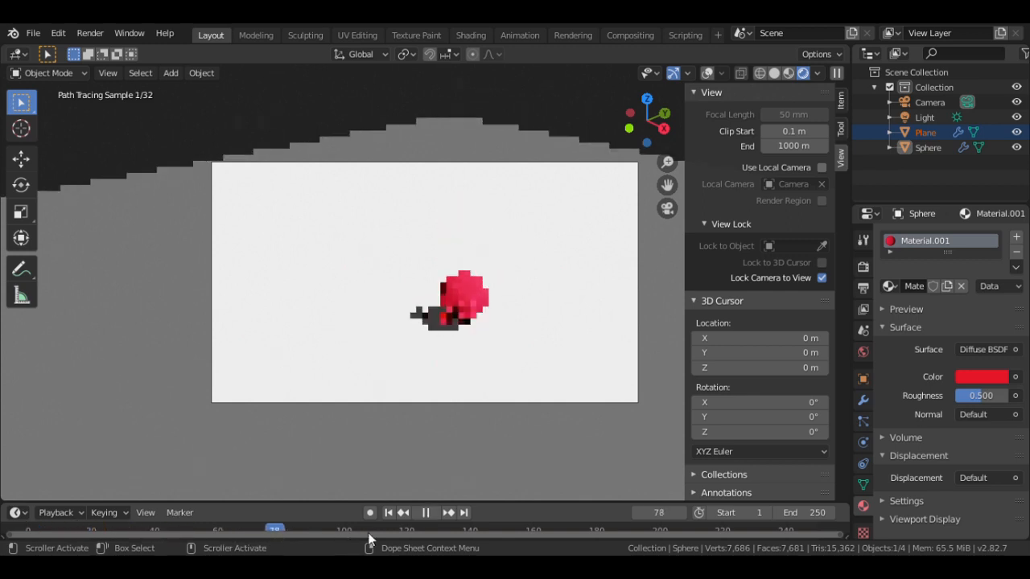
drag(401, 532, 17, 539)
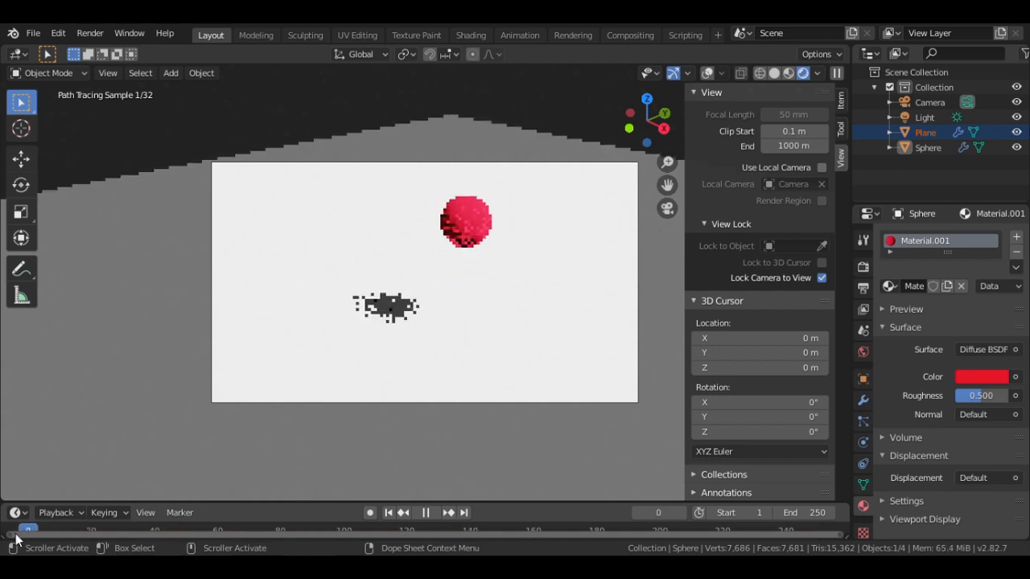
key(space)
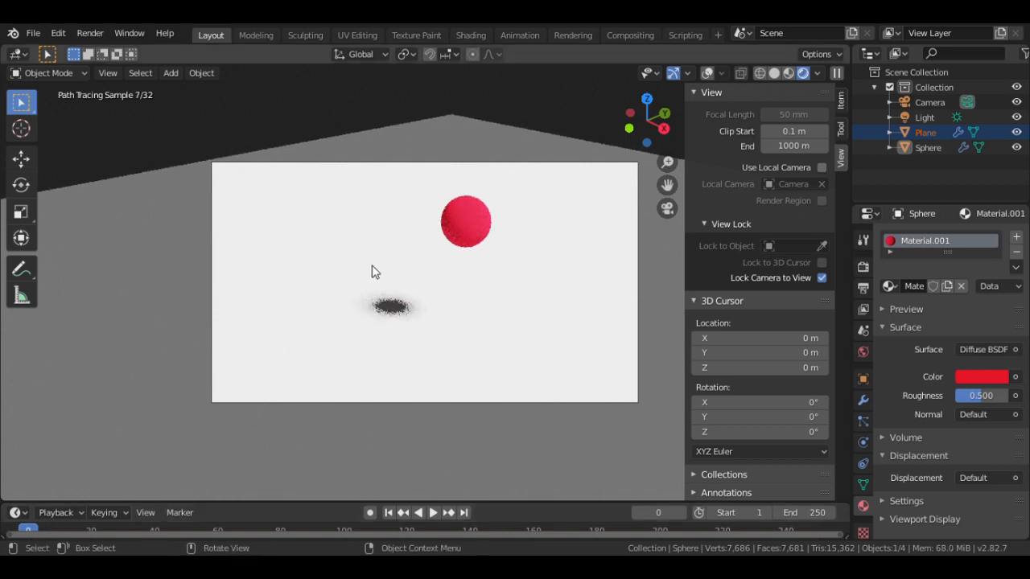
- Select the sun light and collapse the sidebar's View and 3D Cursor panels
click(910, 118)
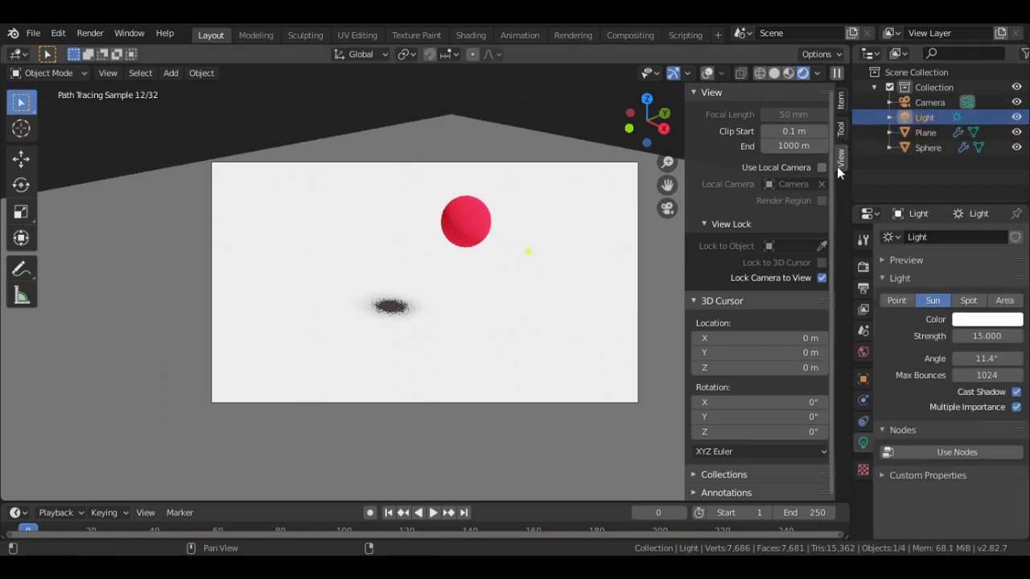
click(696, 93)
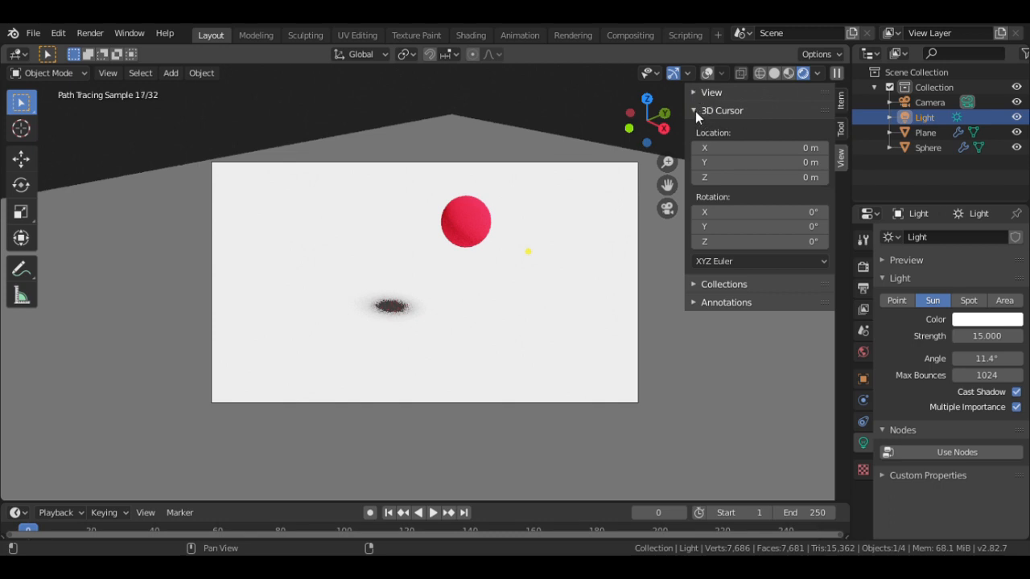
click(695, 111)
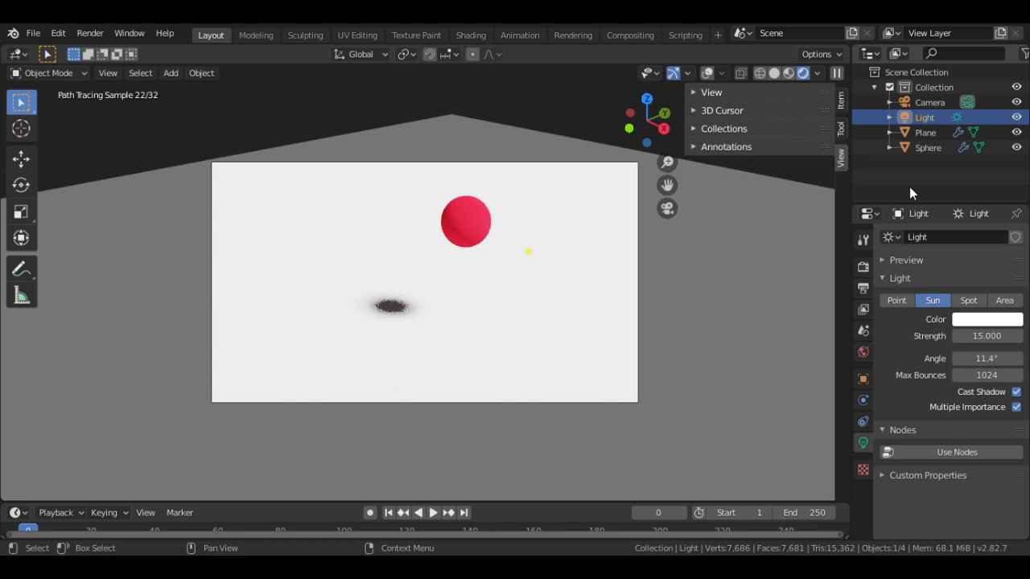
- Expand Light in the Outliner, select its data entry, and turn viewport overlays back on
click(889, 118)
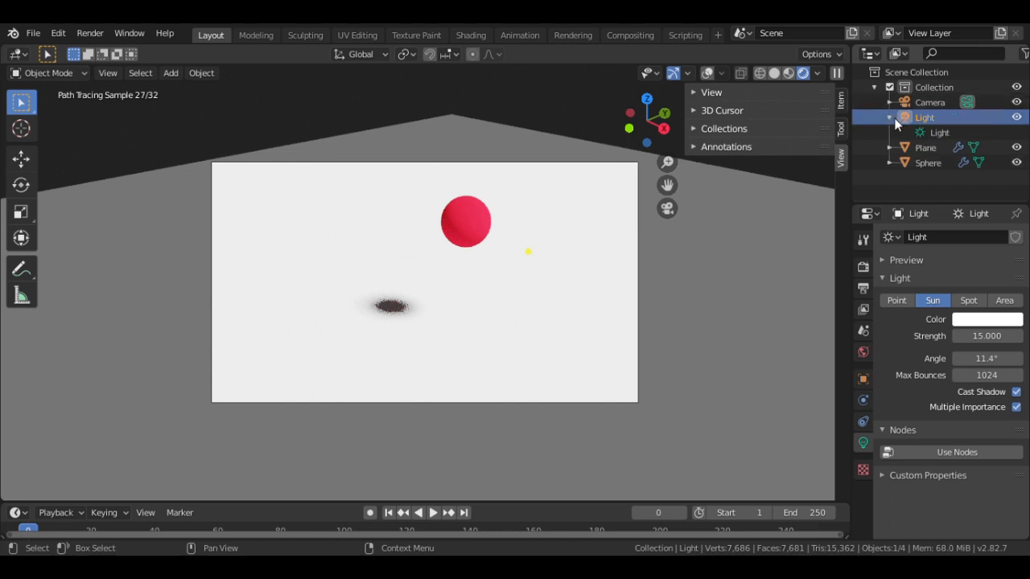
click(921, 132)
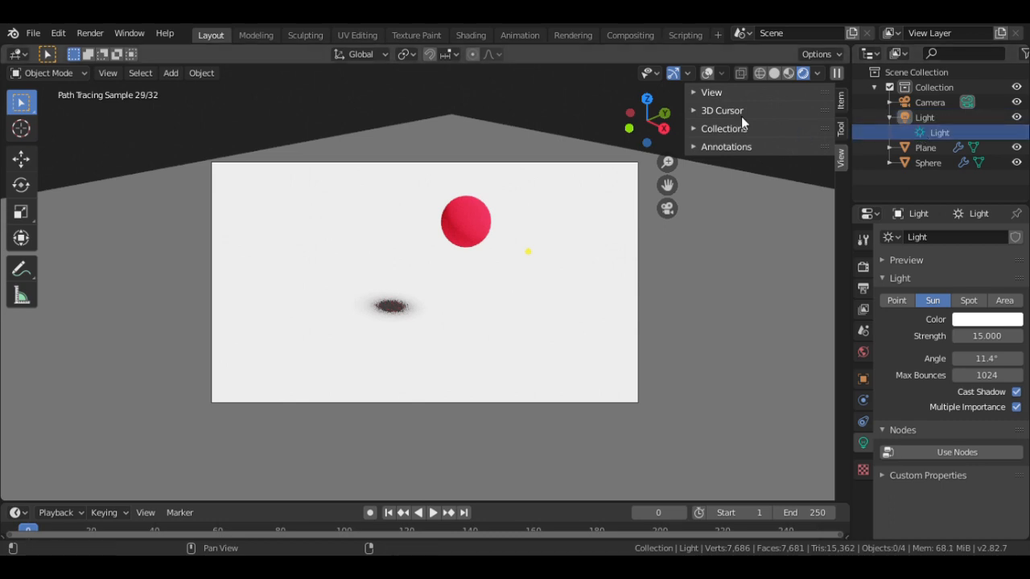
click(707, 73)
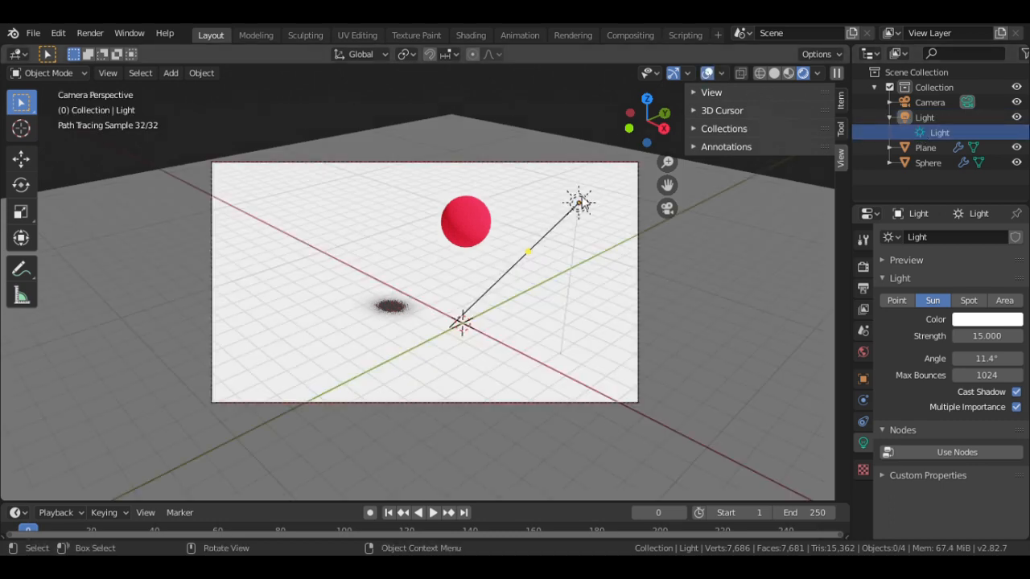
- Nudge the sun lamp by about −0.017 m in X and −0.018 m in Y, then select the ground plane
click(579, 206)
key(g)
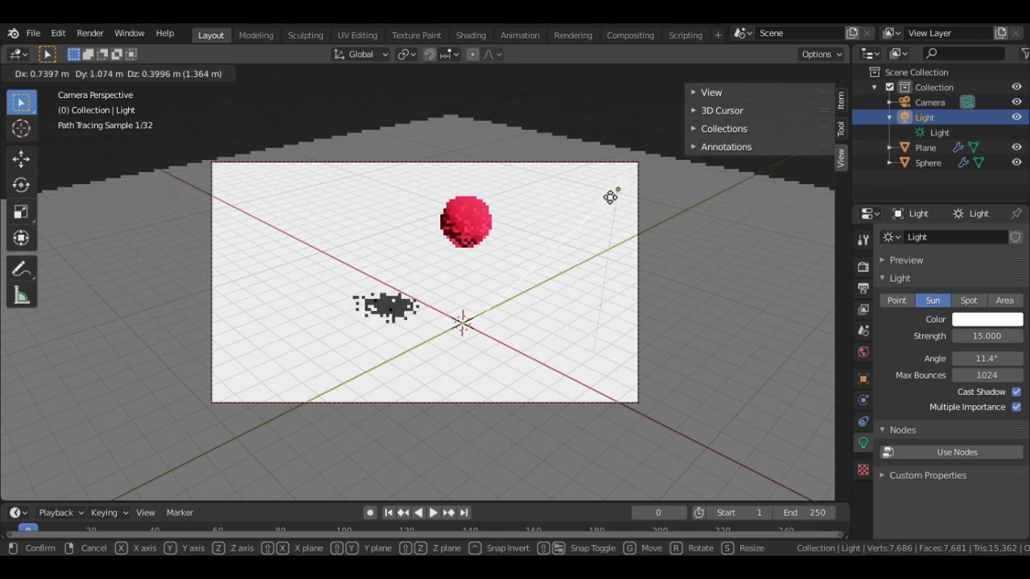
click(579, 203)
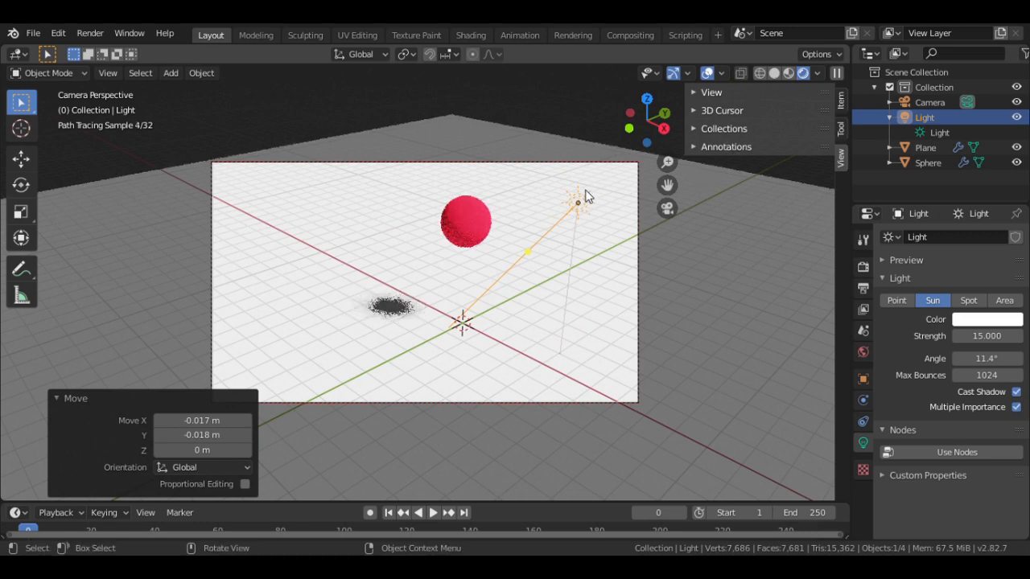
click(709, 73)
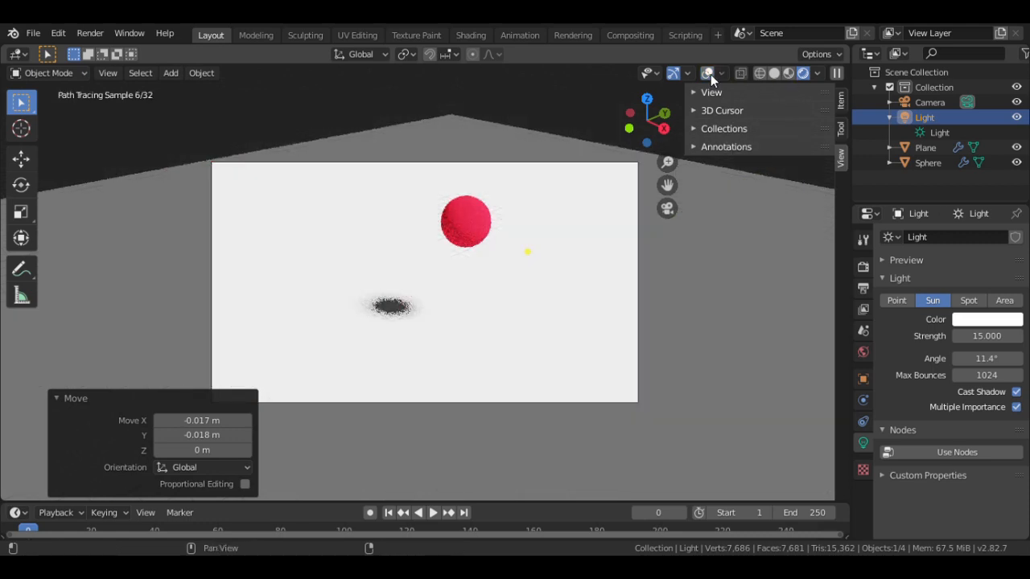
click(709, 73)
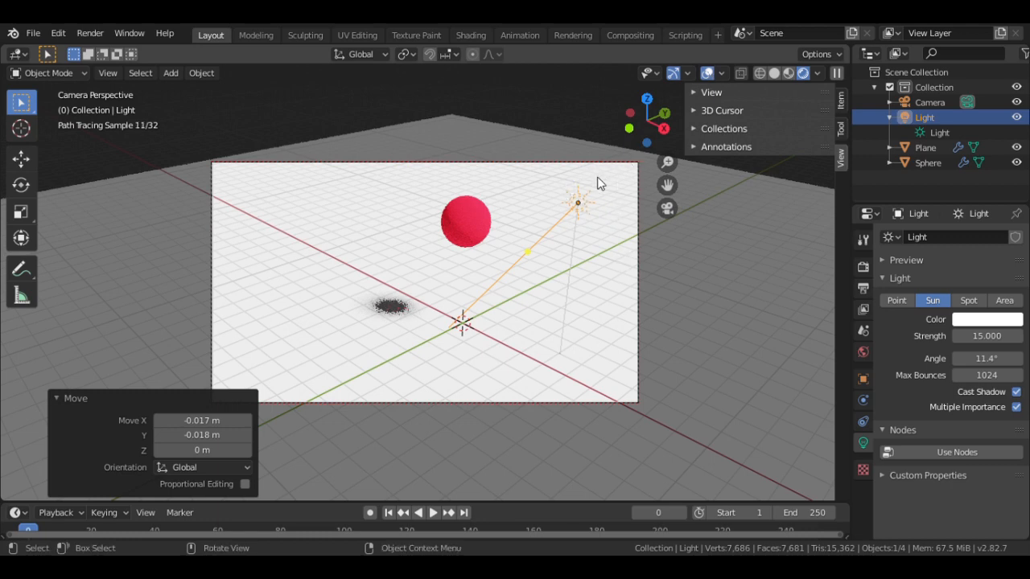
click(576, 207)
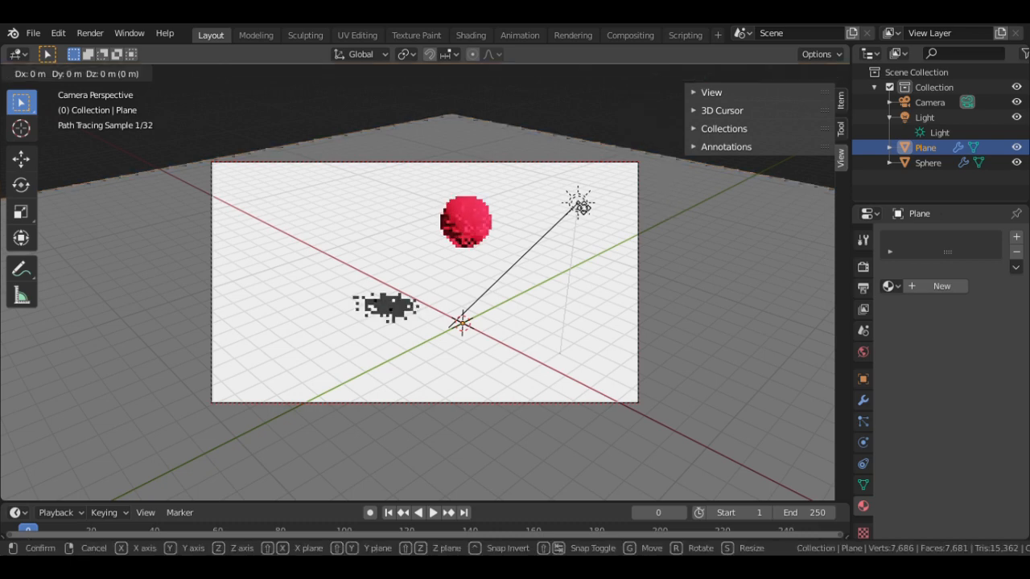
- Raise the ground plane 0.584 m along global Z, then hide the viewport overlays
key(g)
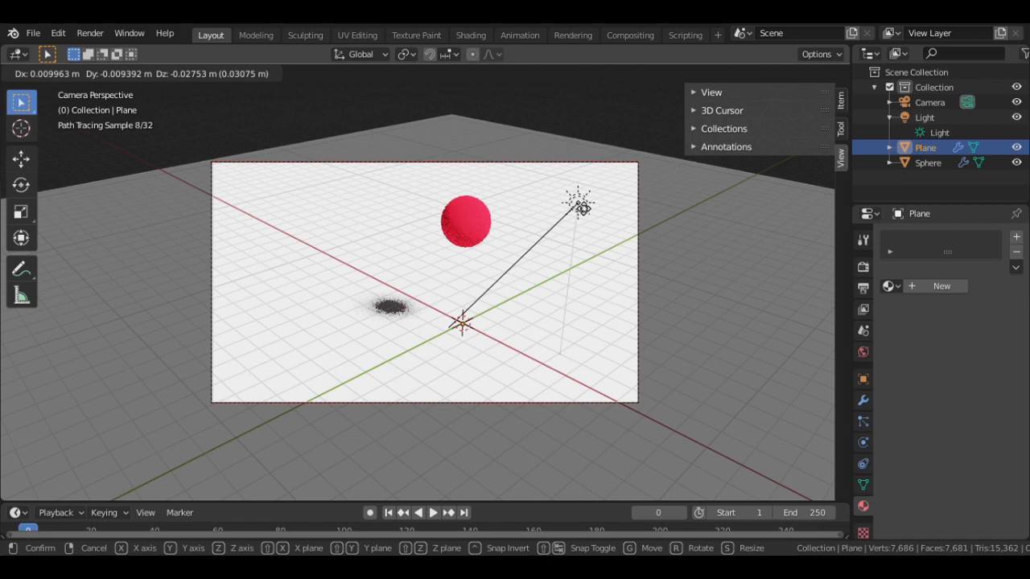
key(z)
key(z)
key(z)
key(z)
key(z)
key(z)
key(z)
key(z)
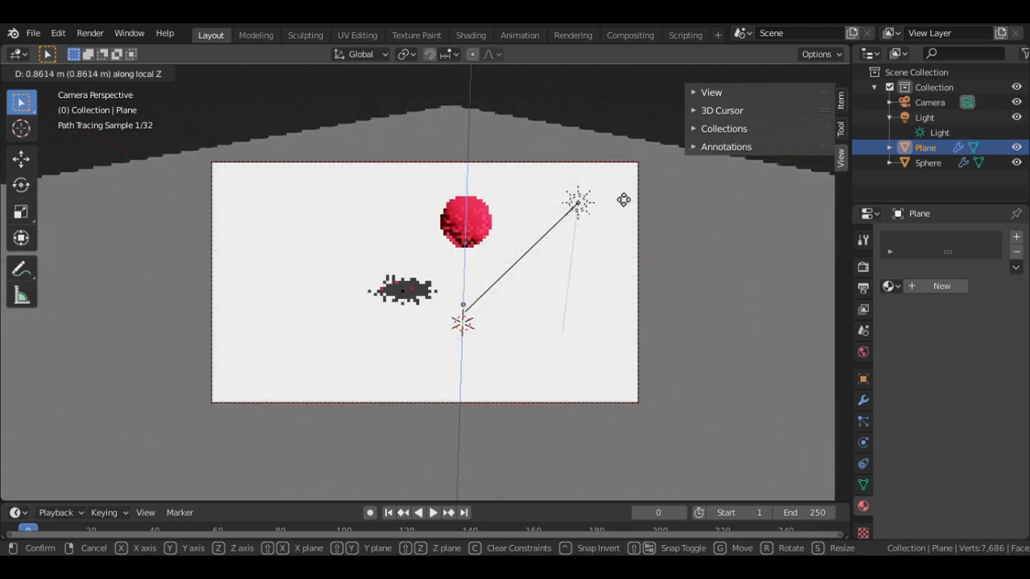
key(z)
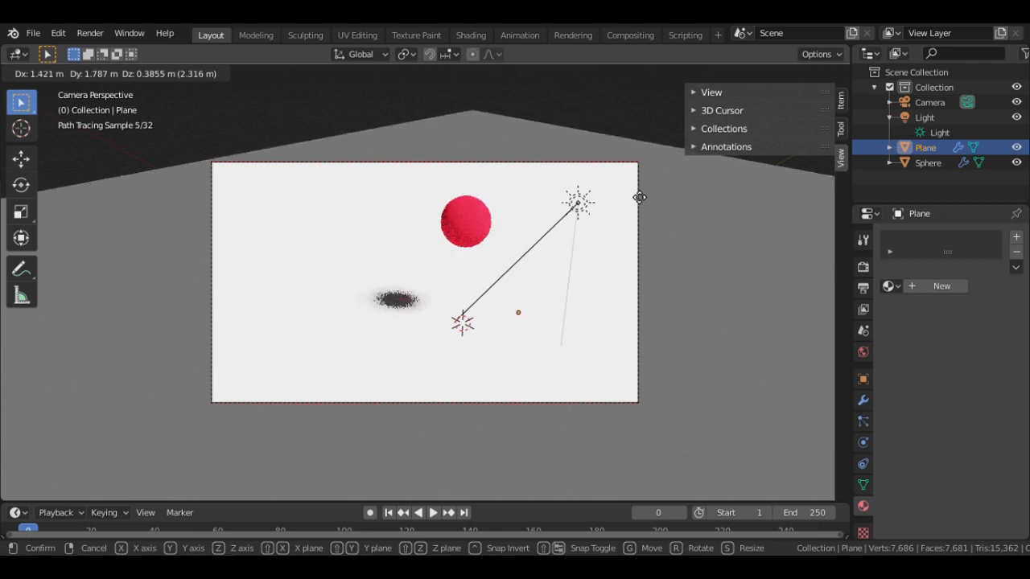
key(z)
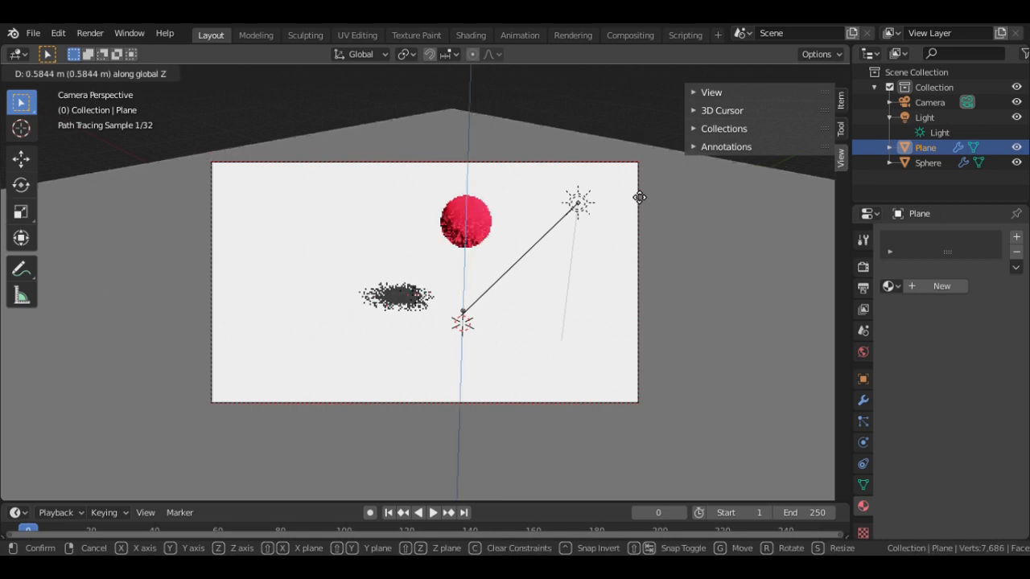
click(639, 197)
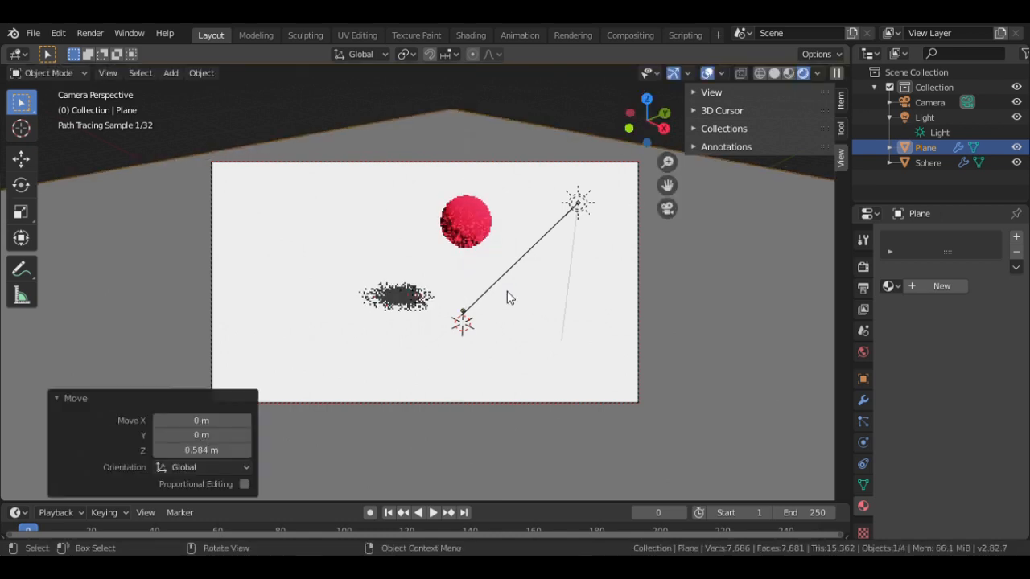
click(704, 72)
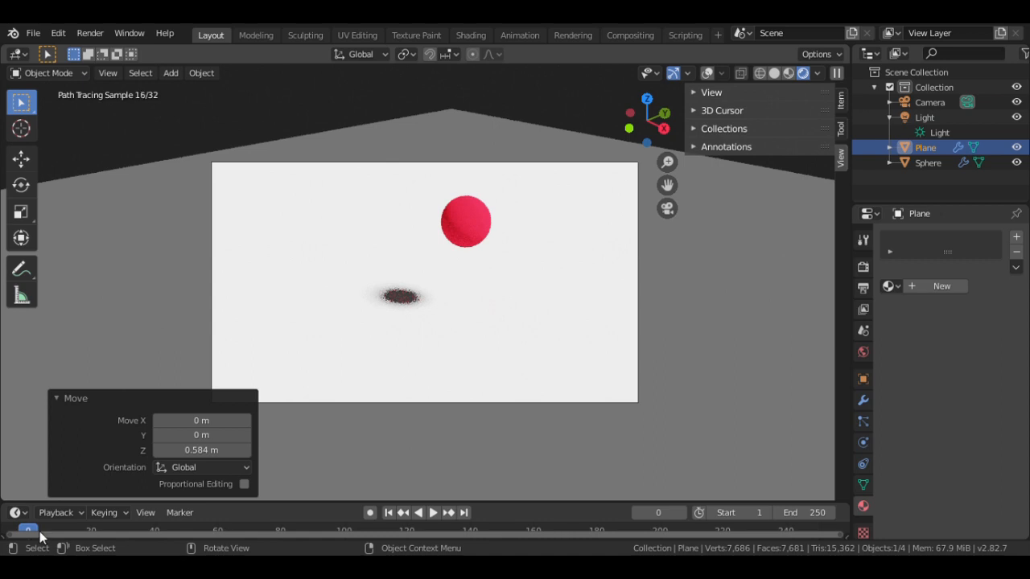
key(space)
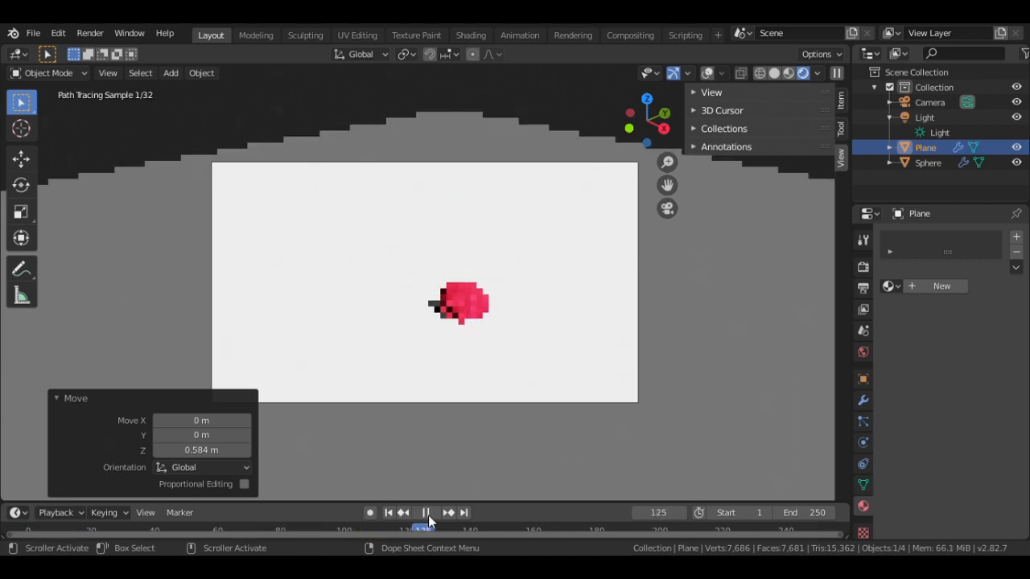
drag(428, 522, 16, 527)
key(space)
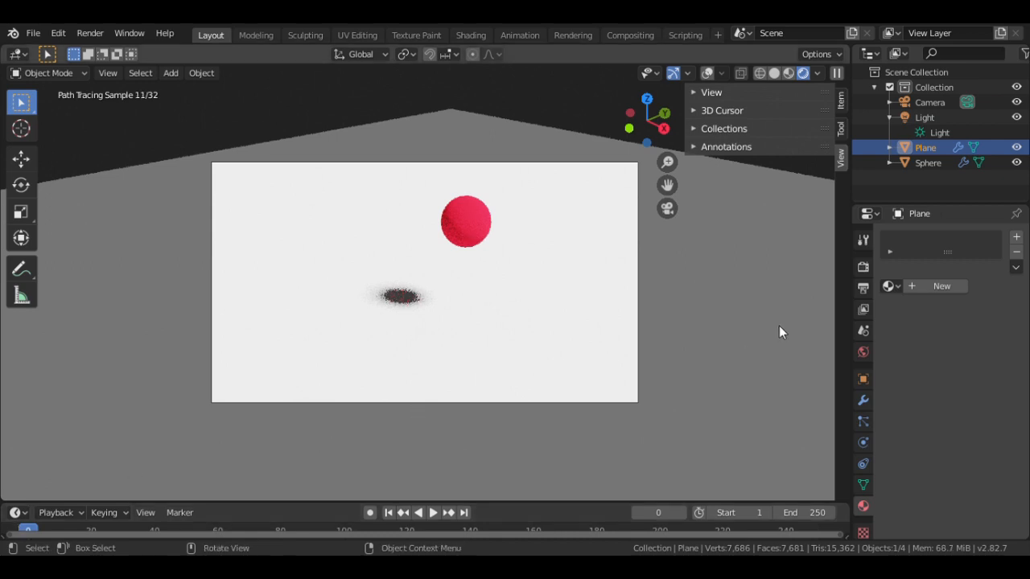
- In Output Properties, set the resolution width to a temporary 800 px
click(863, 288)
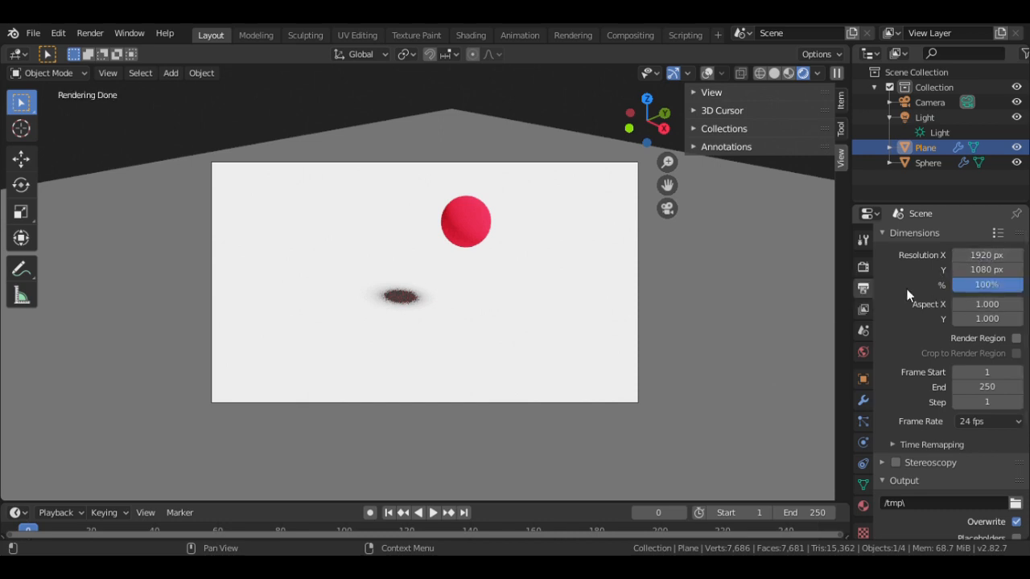
click(988, 255)
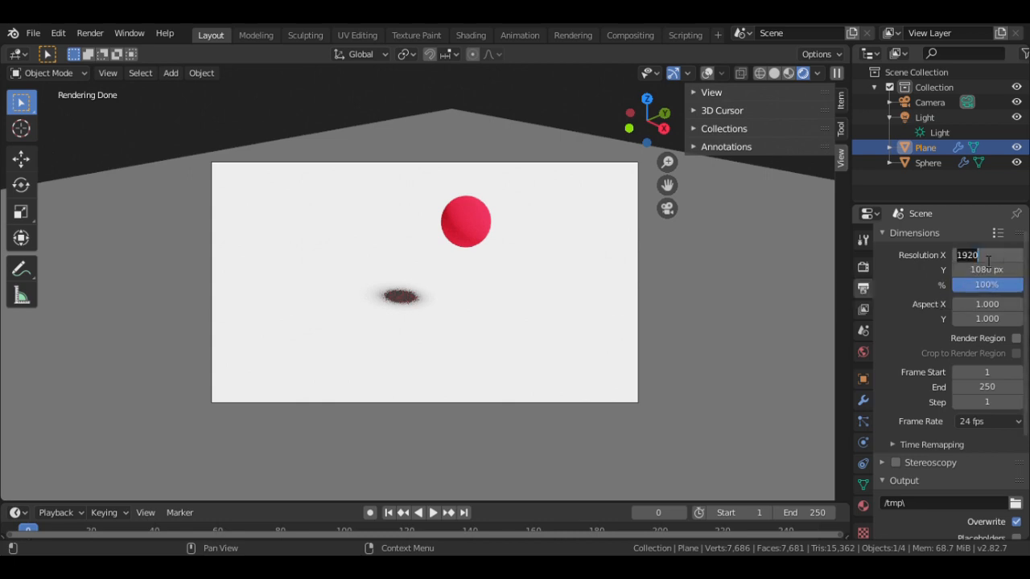
key(BackSpace)
text(600)
key(BackSpace)
key(BackSpace)
key(BackSpace)
text(800)
key(Return)
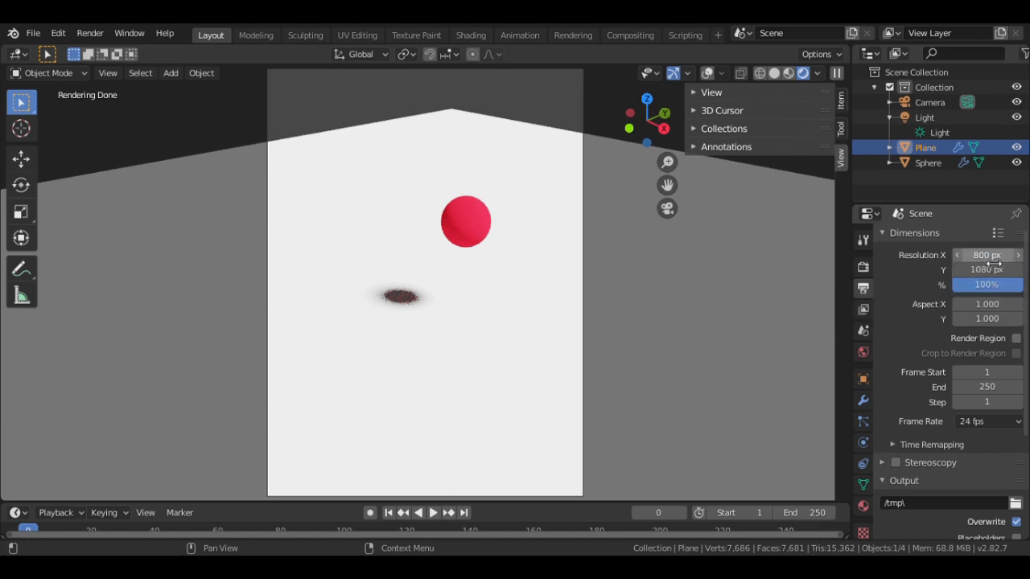
- Set Resolution X to 600 px and Resolution Y to 400 px
click(991, 261)
text(600)
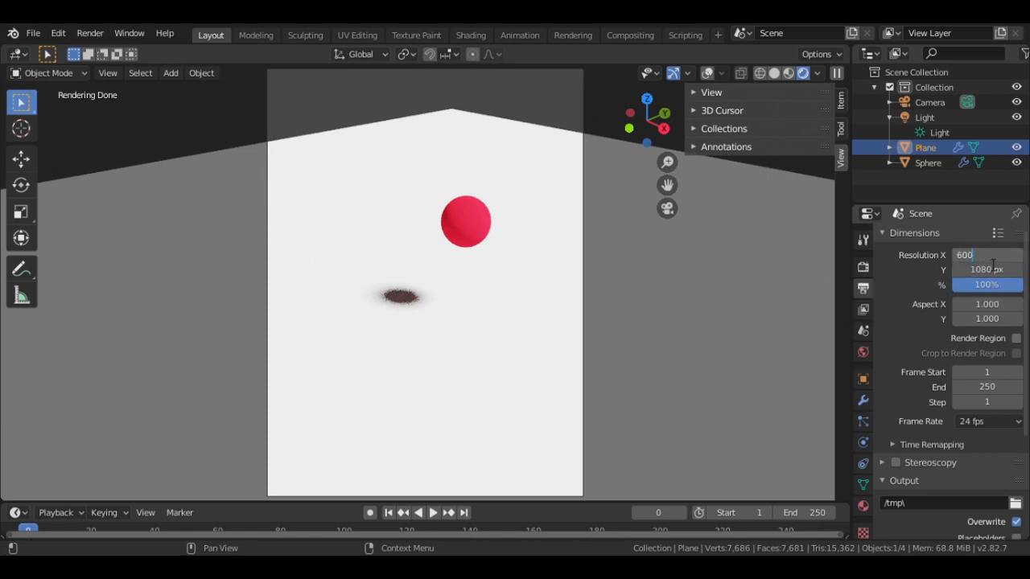
key(Return)
click(992, 272)
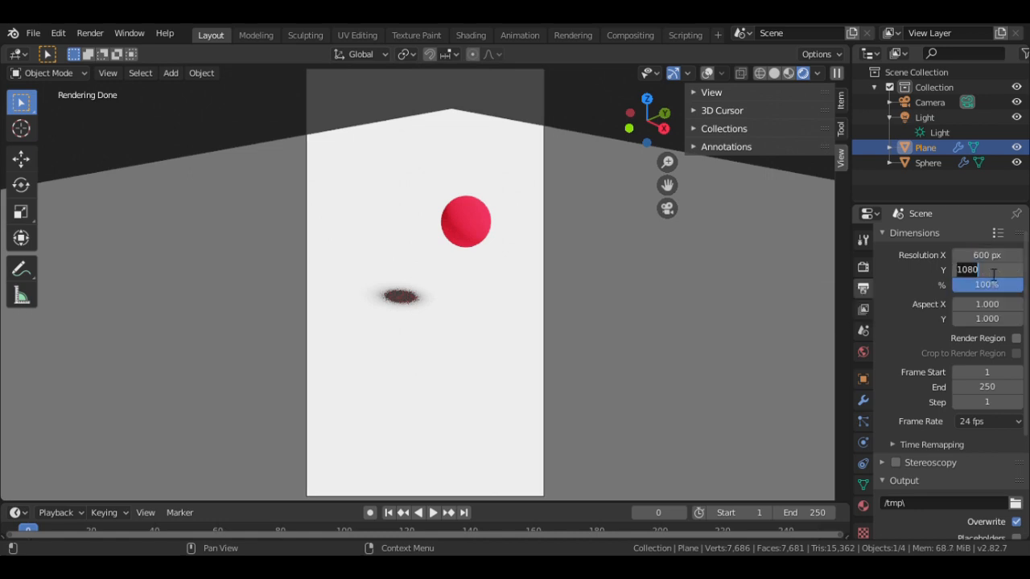
text(400)
key(Return)
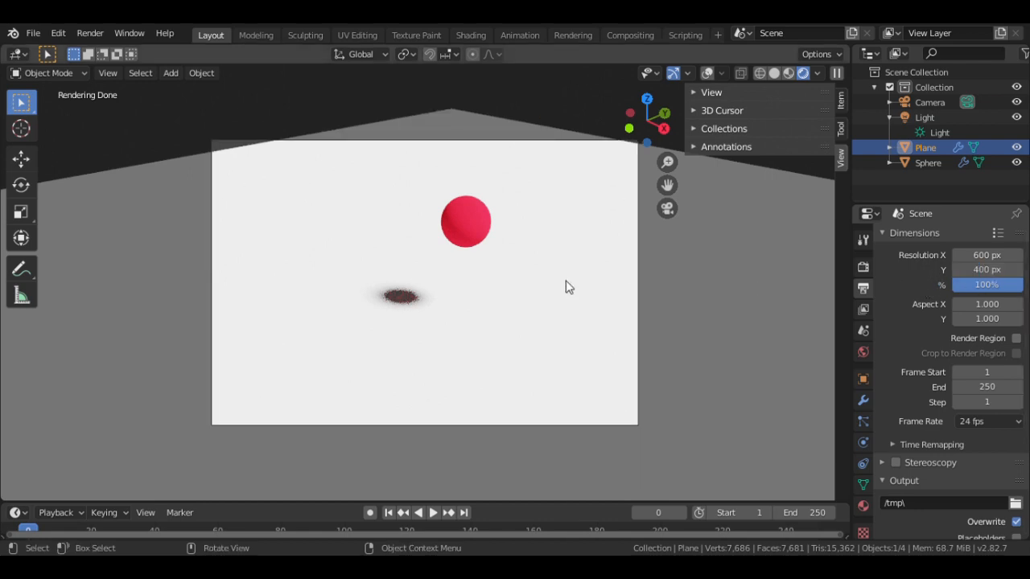
drag(607, 192, 603, 179)
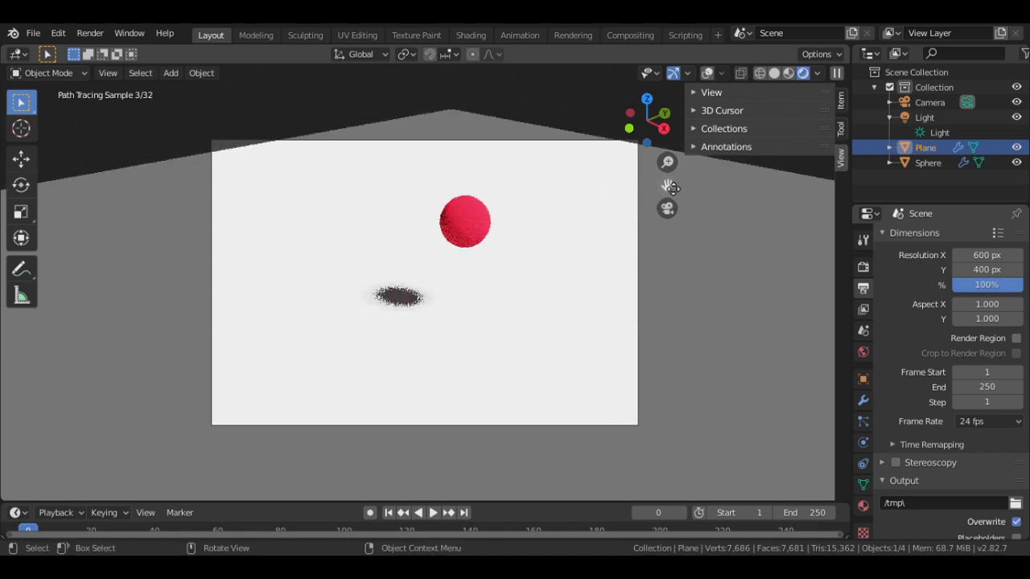
drag(667, 185, 667, 165)
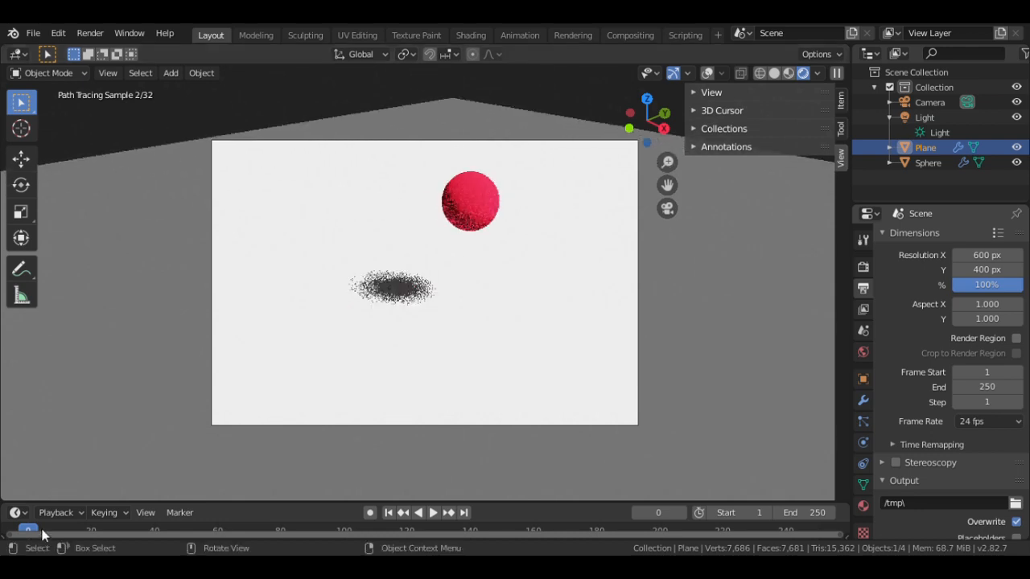
key(space)
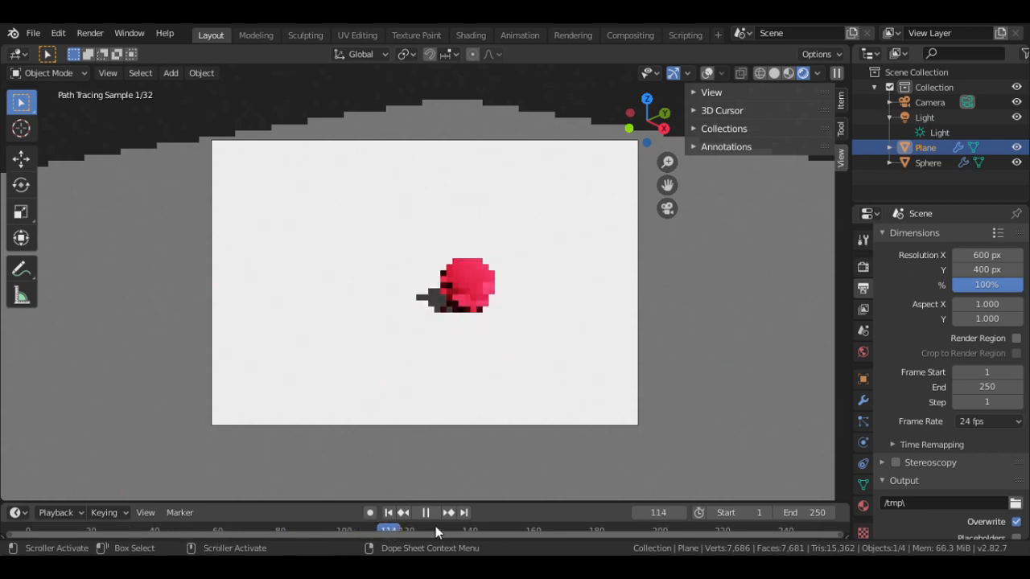
key(Escape)
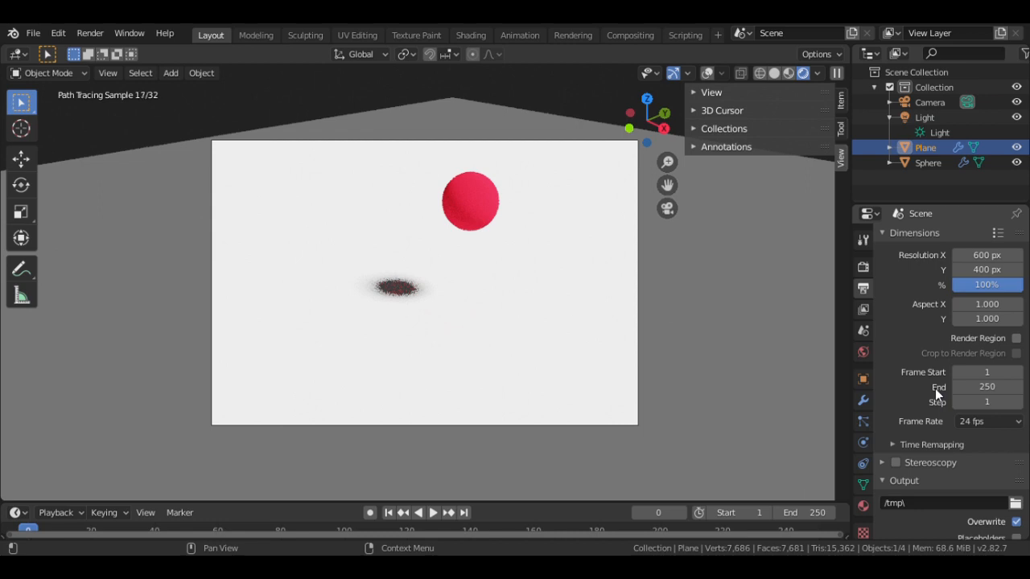
- Set the animation frame rate to 30 fps
click(972, 422)
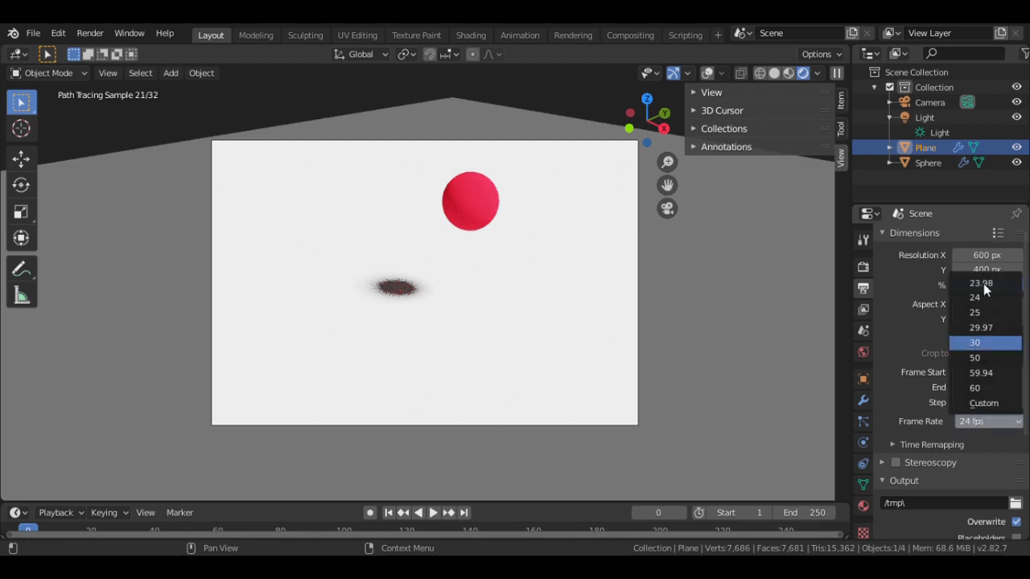
key(Escape)
click(986, 420)
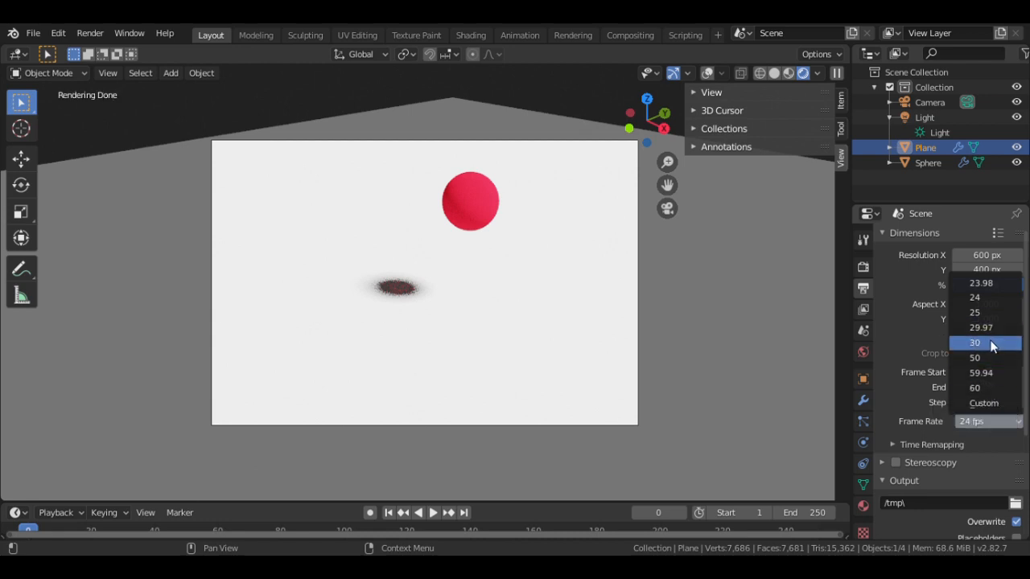
click(991, 343)
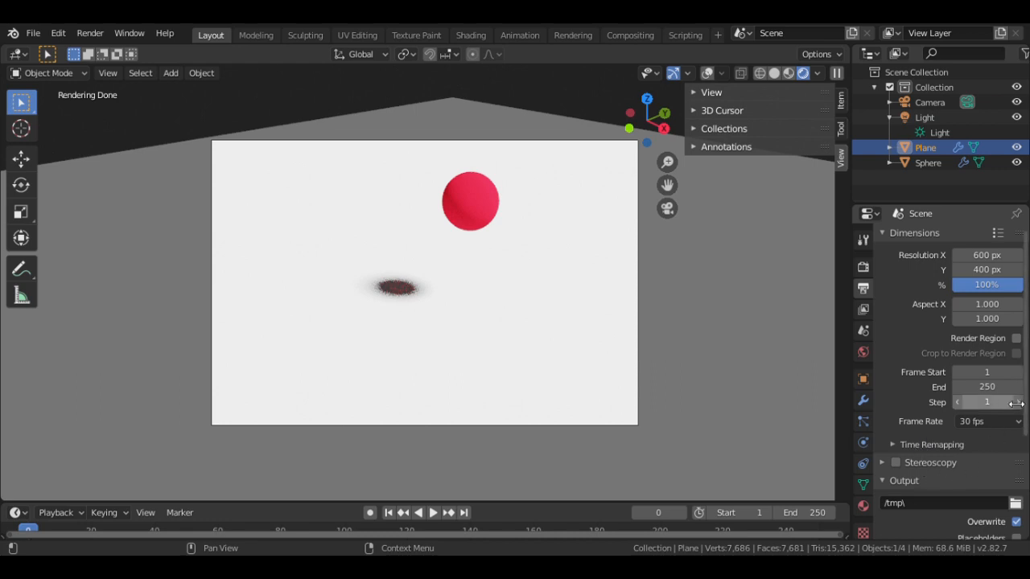
- Choose AVI JPEG as the output file format
scroll(1026, 396, down, 3)
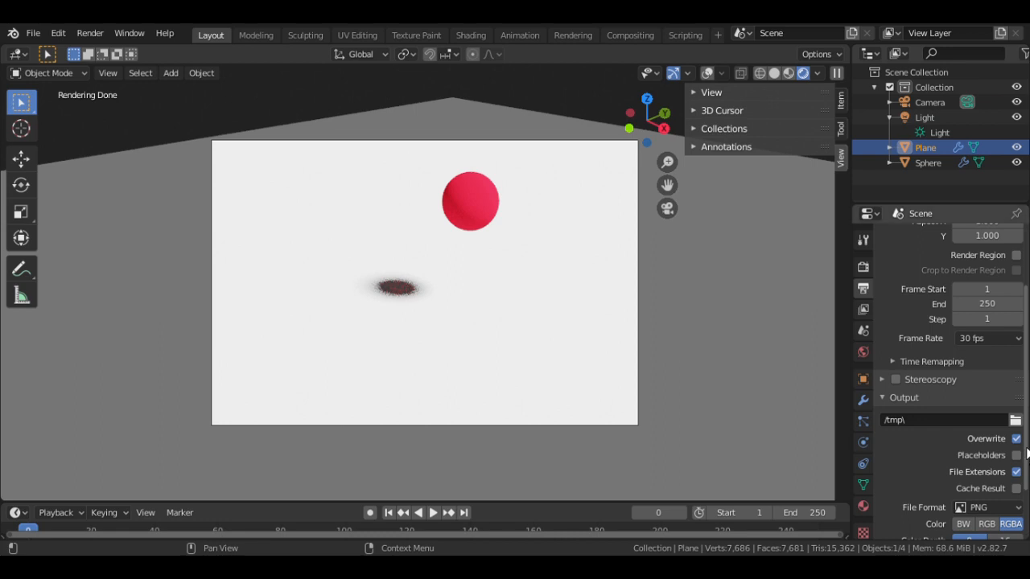
scroll(1025, 454, down, 3)
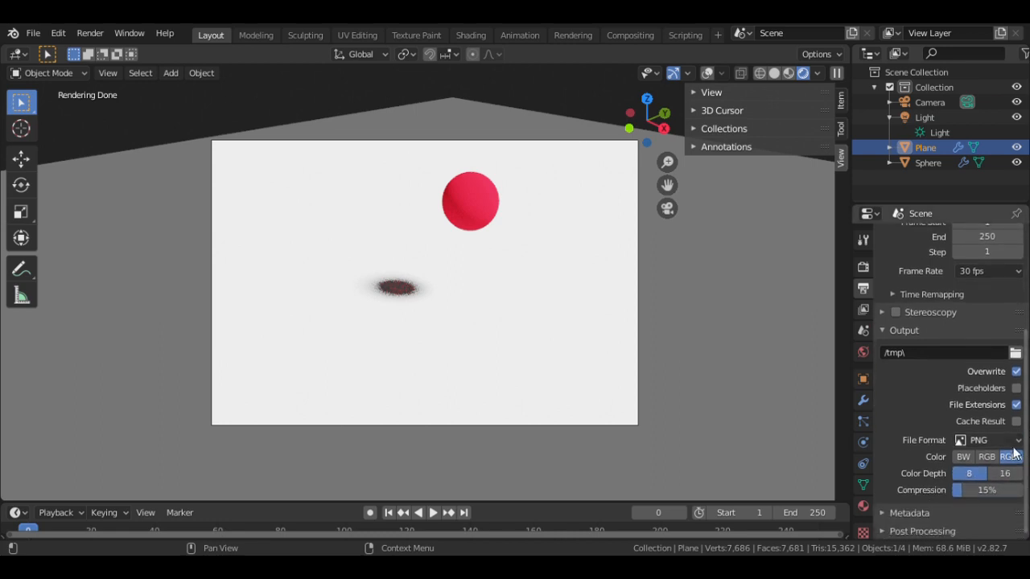
click(1016, 442)
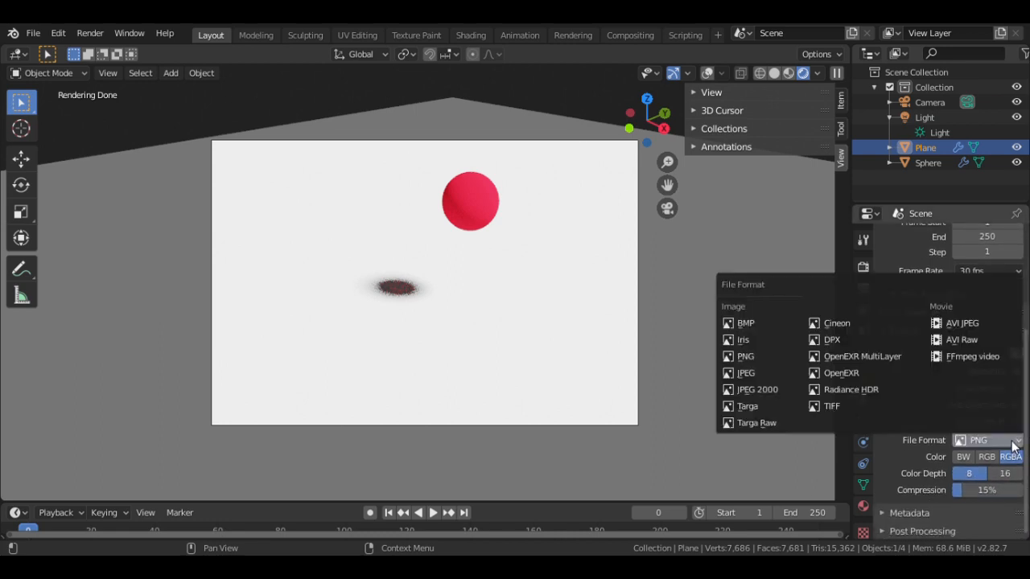
click(966, 325)
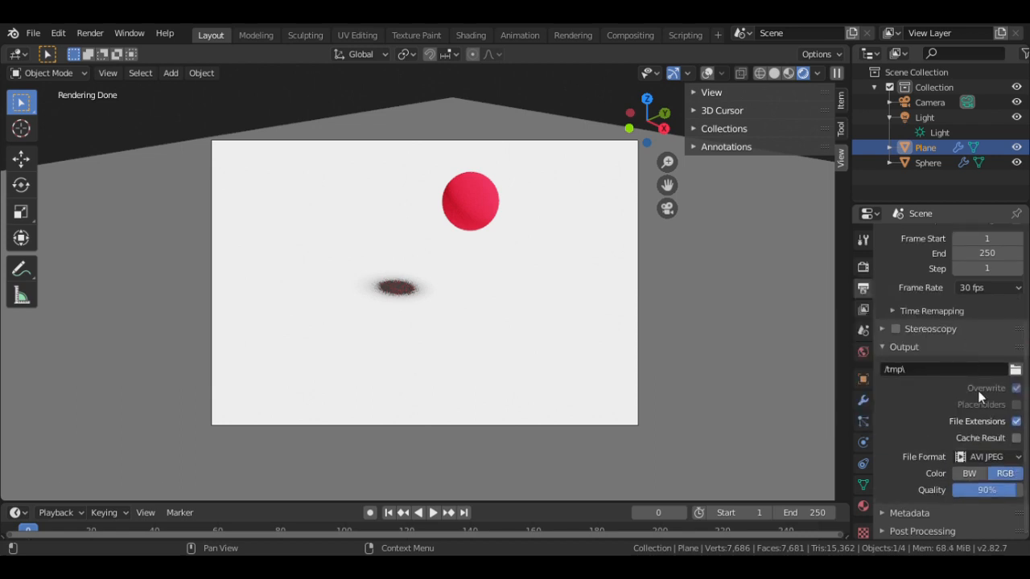
- Point the render output to a file named bounce on the Desktop, keeping quality at 90%
right_click(1015, 371)
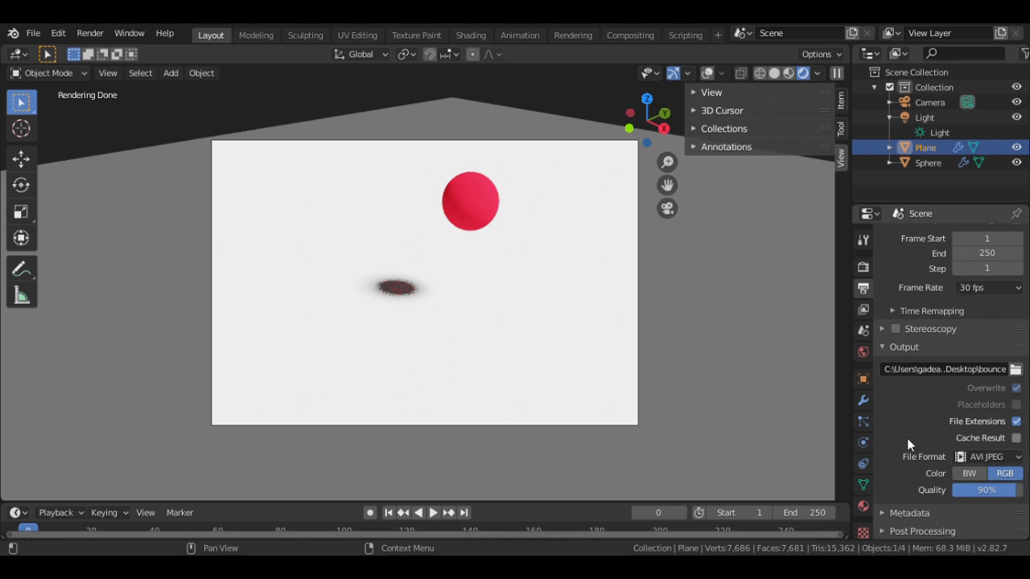
click(1004, 490)
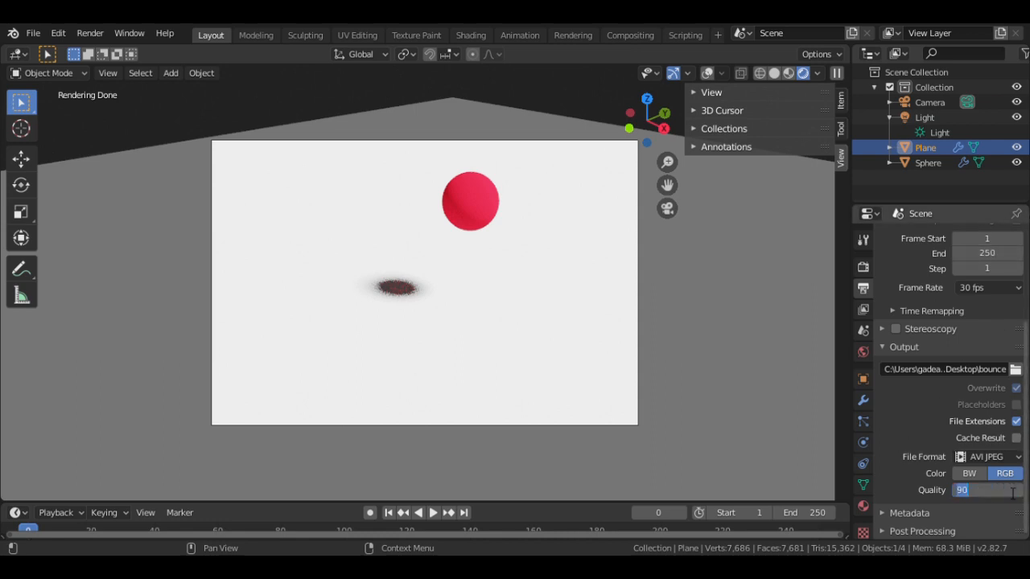
key(Right)
key(Return)
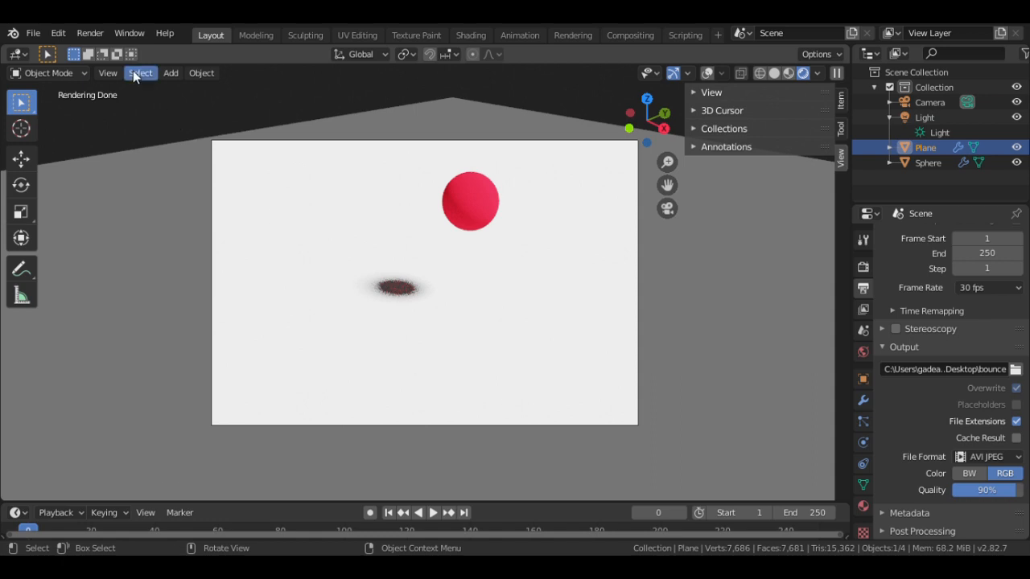
- Start Render Animation from the Render menu to write the bounce video
click(91, 34)
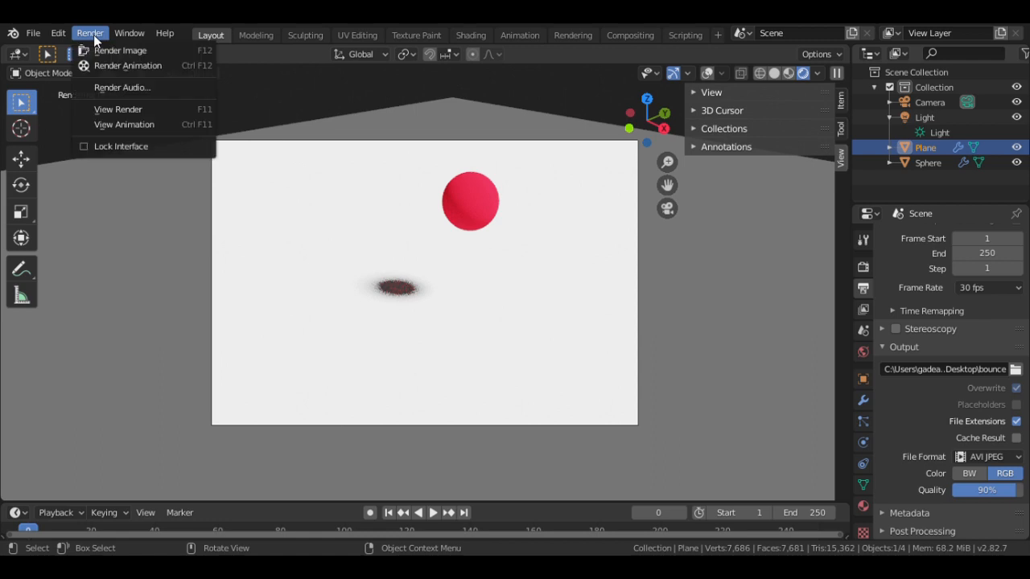
click(113, 65)
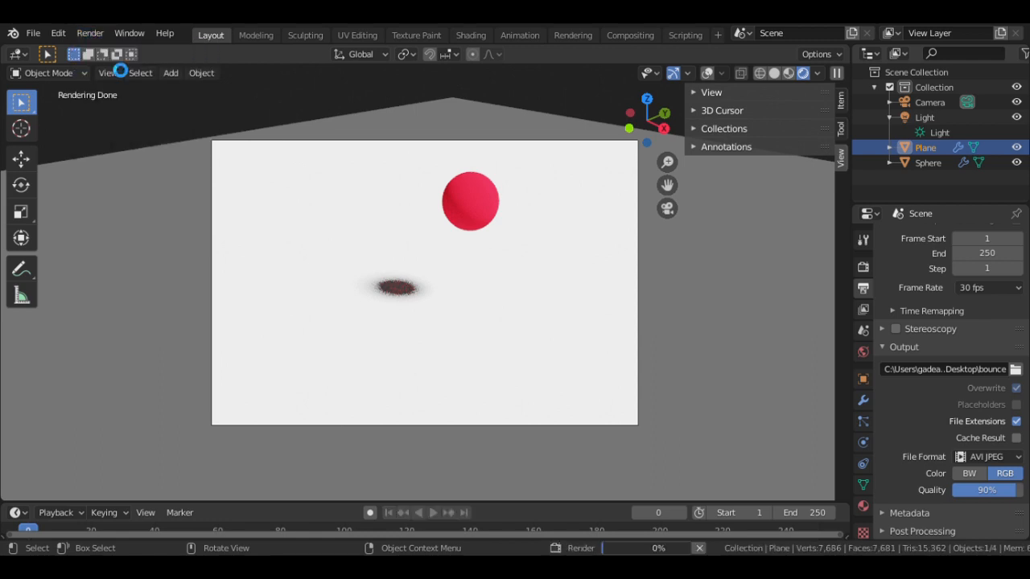